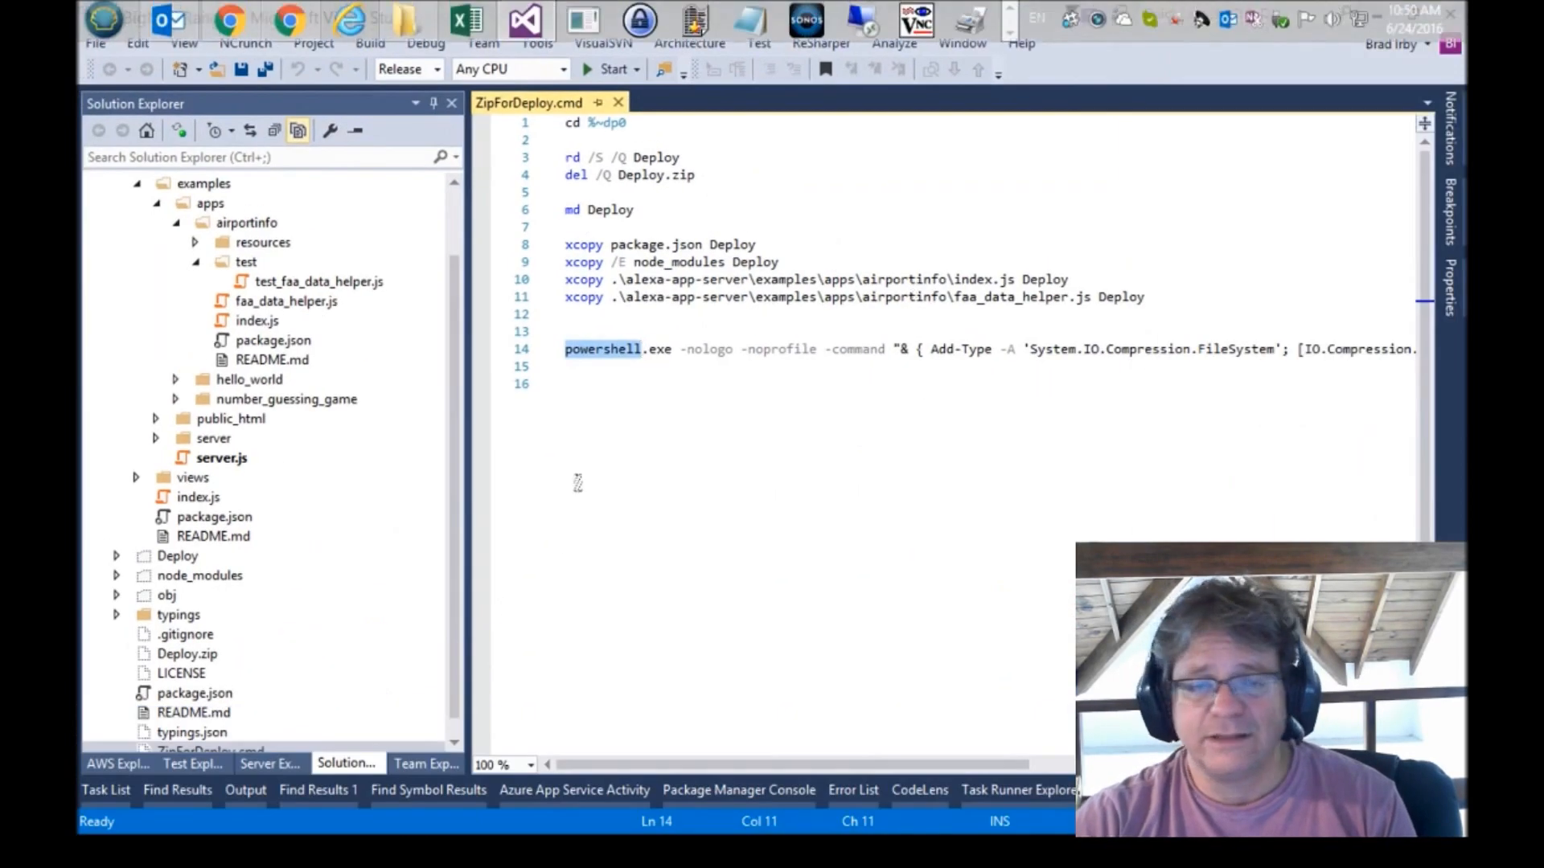
# Open the project's properties page and close it again.
pyautogui.moveTo(455, 350); pyautogui.dragTo(456, 257)
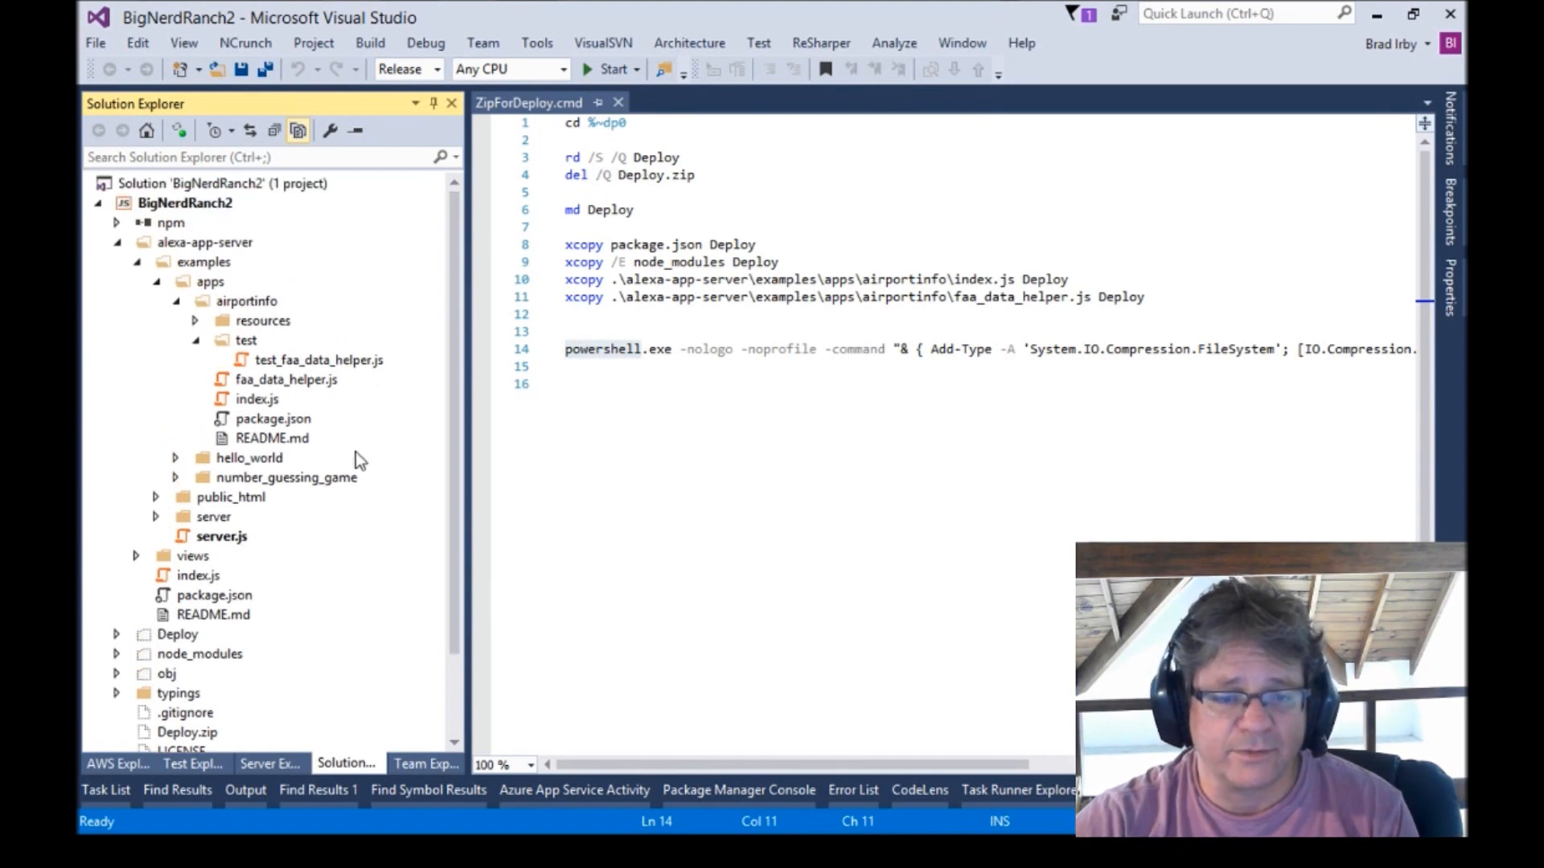
pyautogui.rightClick(190, 201)
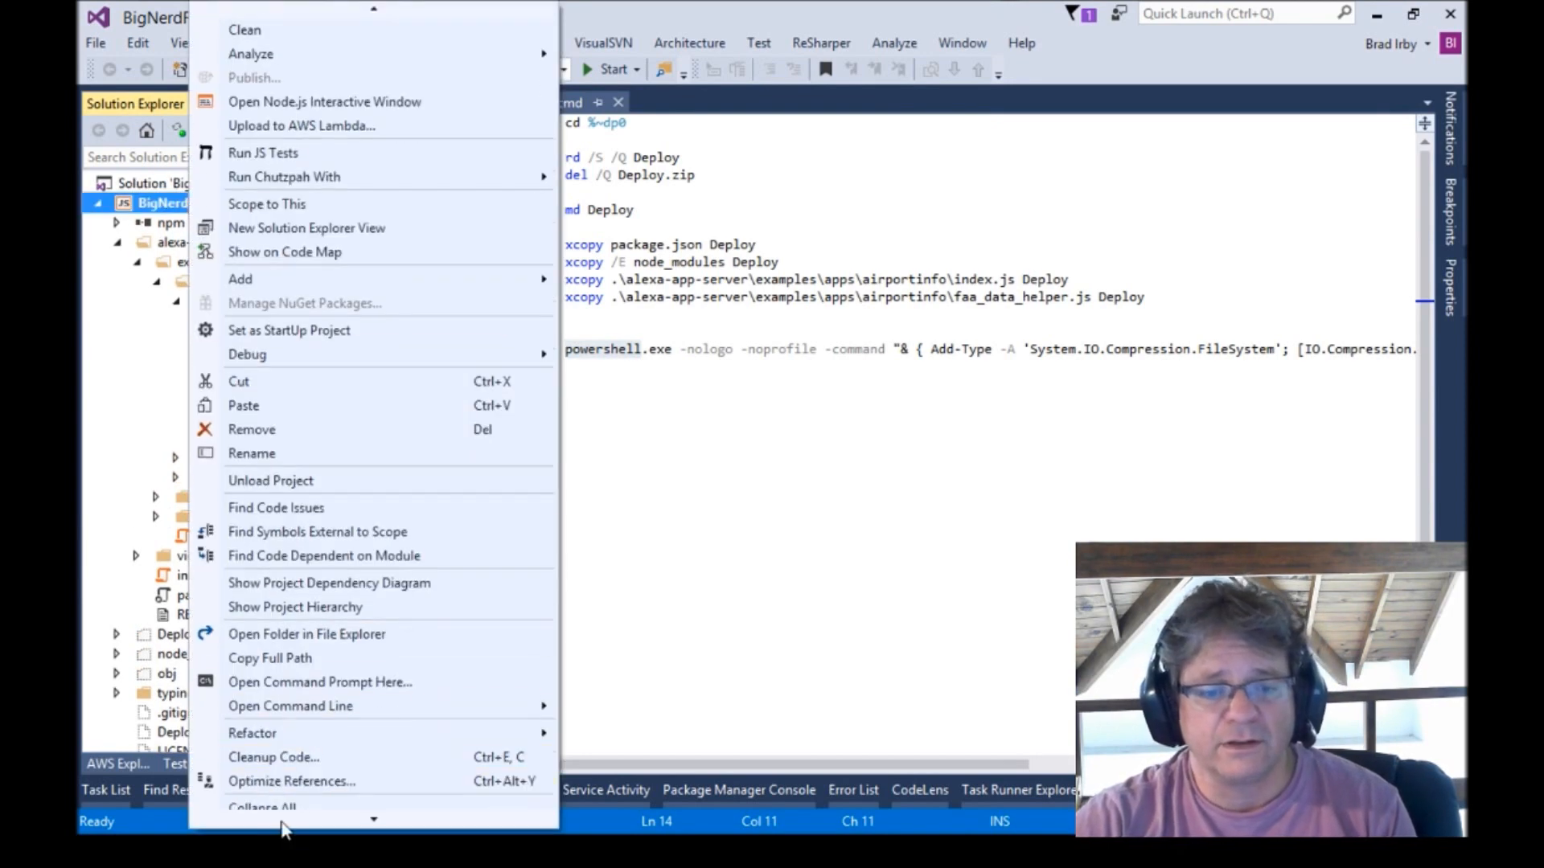
pyautogui.click(274, 761)
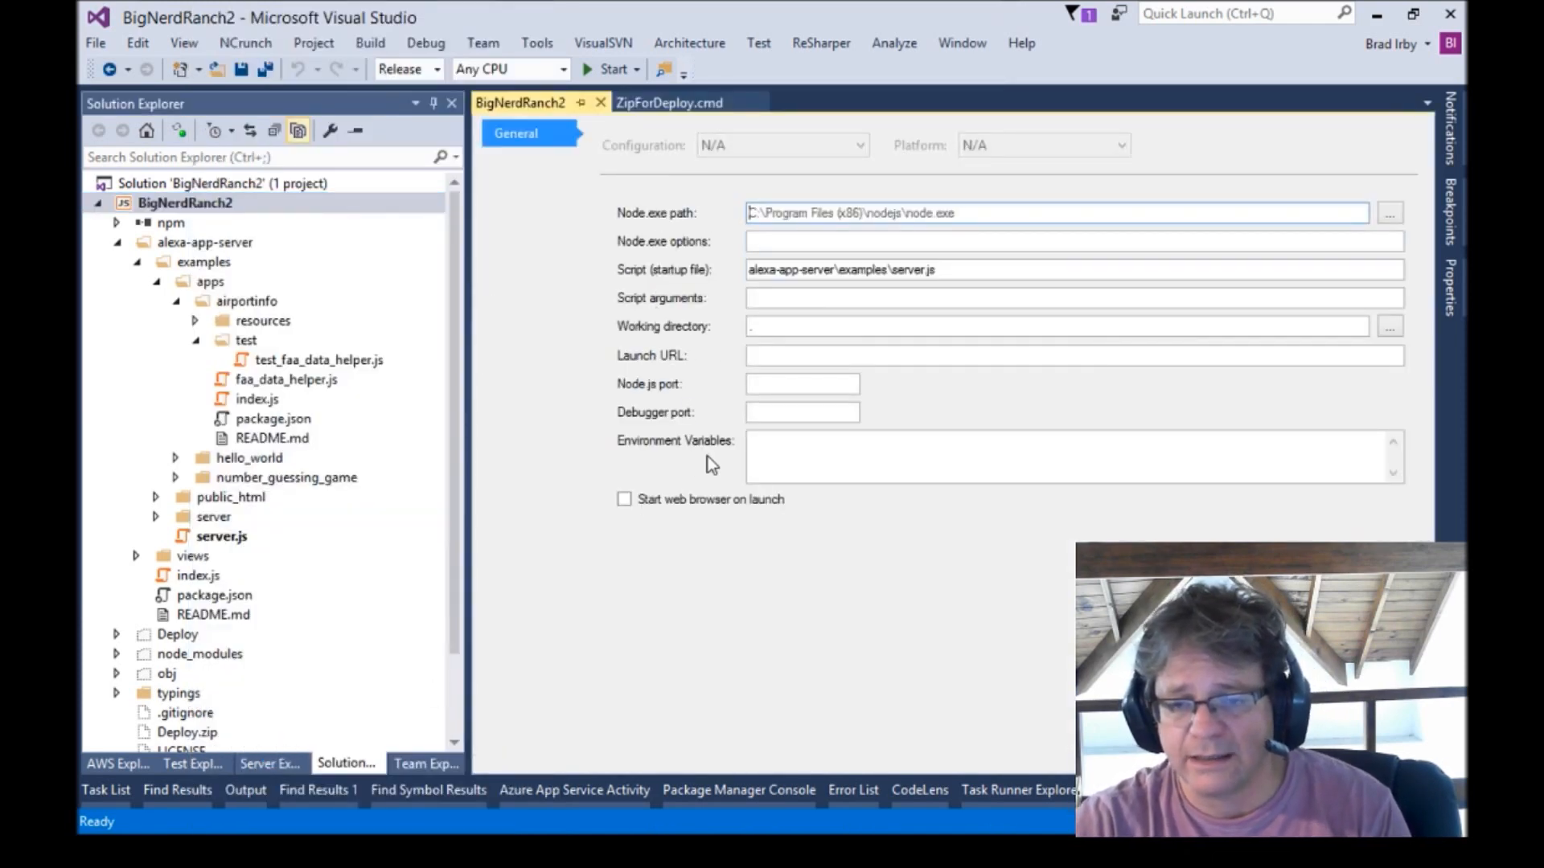
pyautogui.click(600, 102)
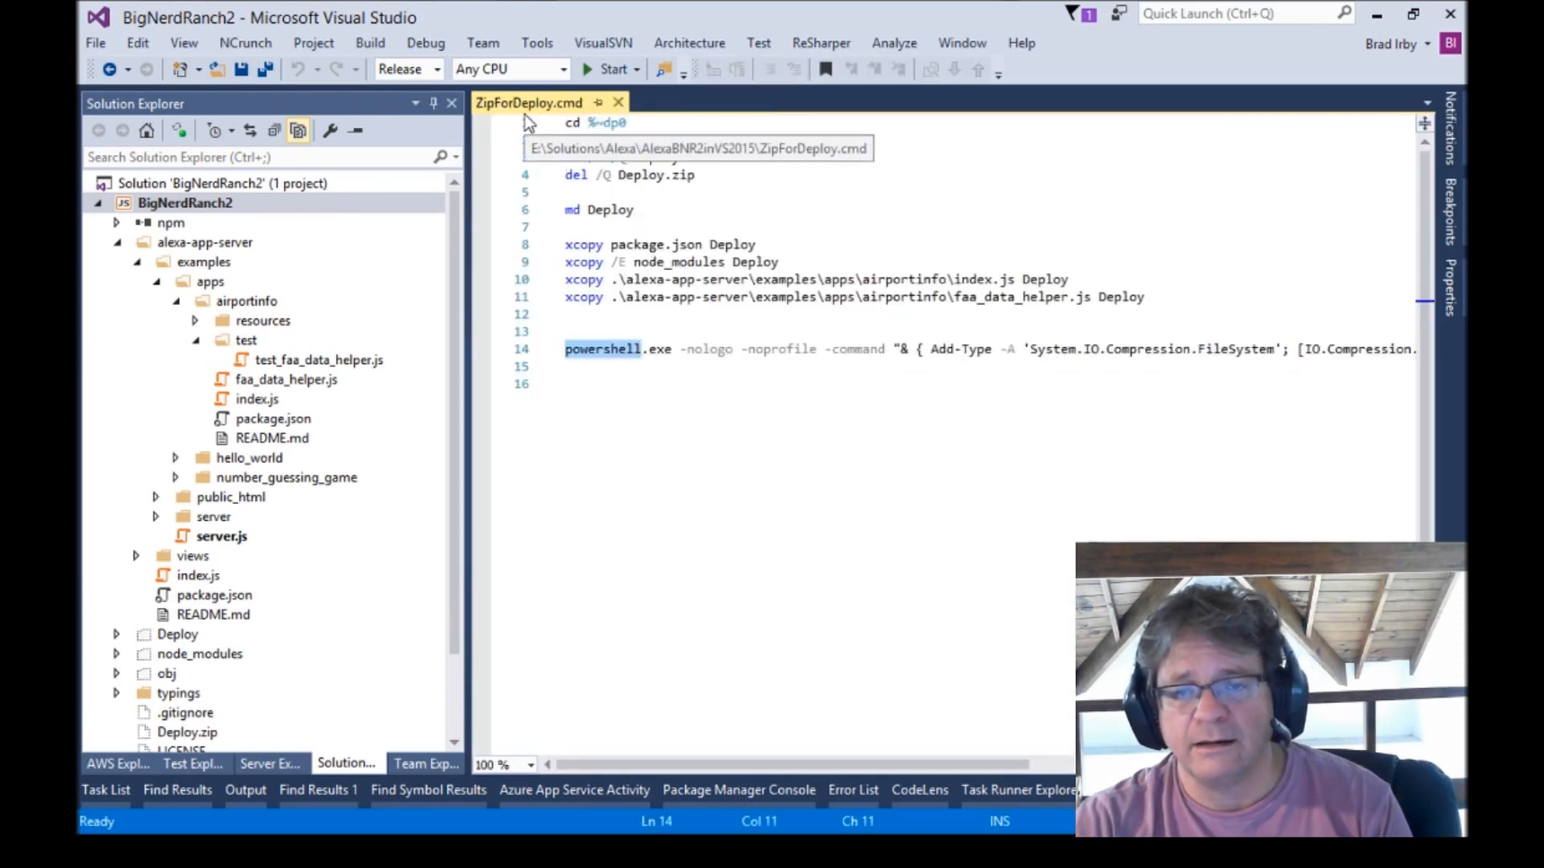
# Review the commands in the ZipForDeploy.cmd script, including the end of the PowerShell zip line.
pyautogui.click(433, 103)
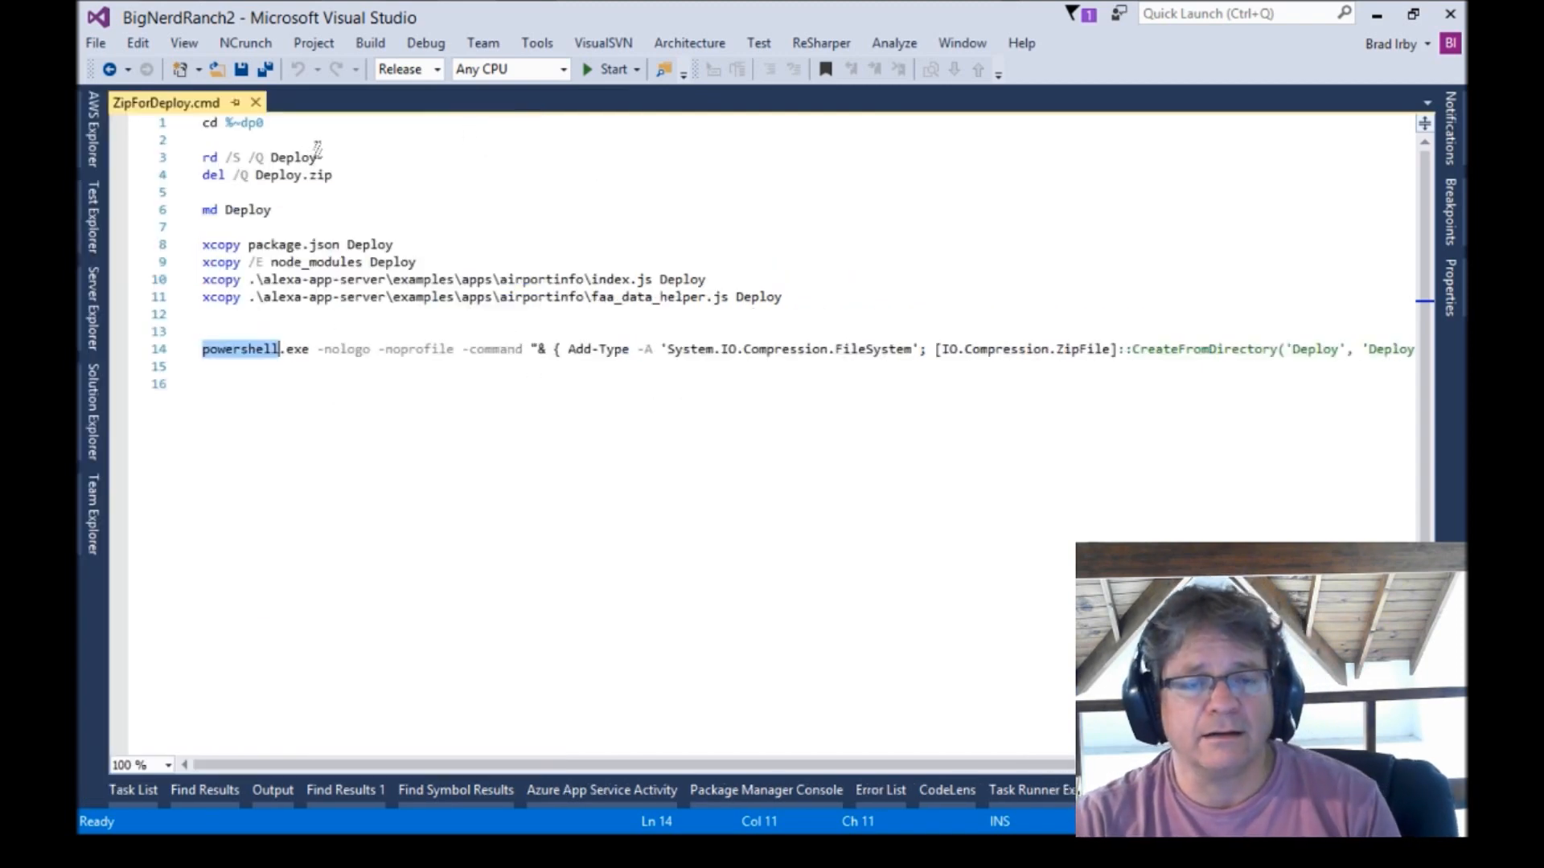
pyautogui.moveTo(352, 141); pyautogui.dragTo(378, 176)
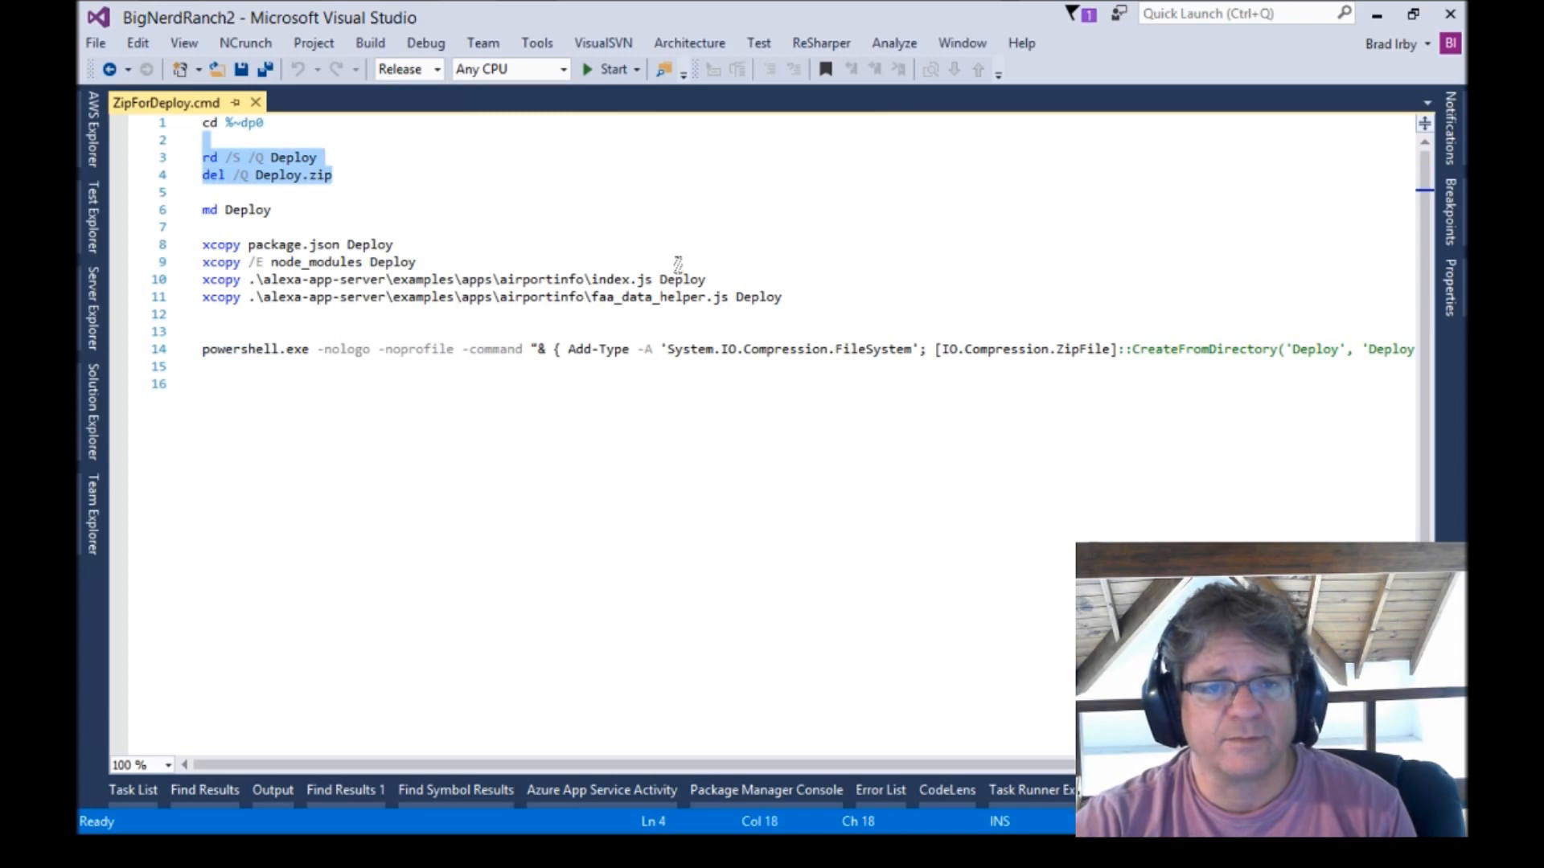
pyautogui.click(350, 212)
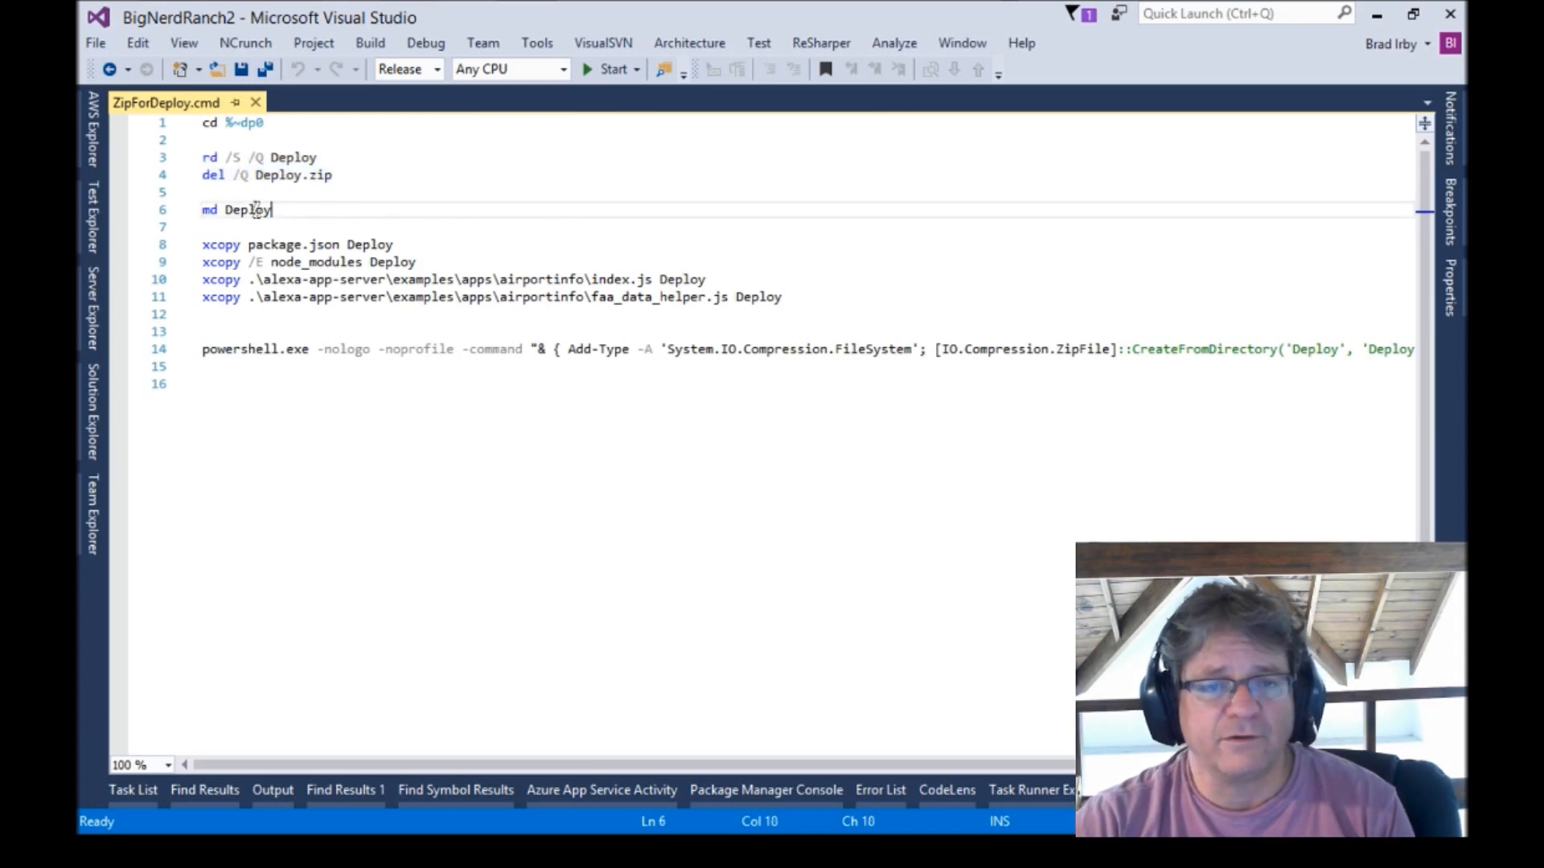
pyautogui.moveTo(418, 230); pyautogui.dragTo(890, 297)
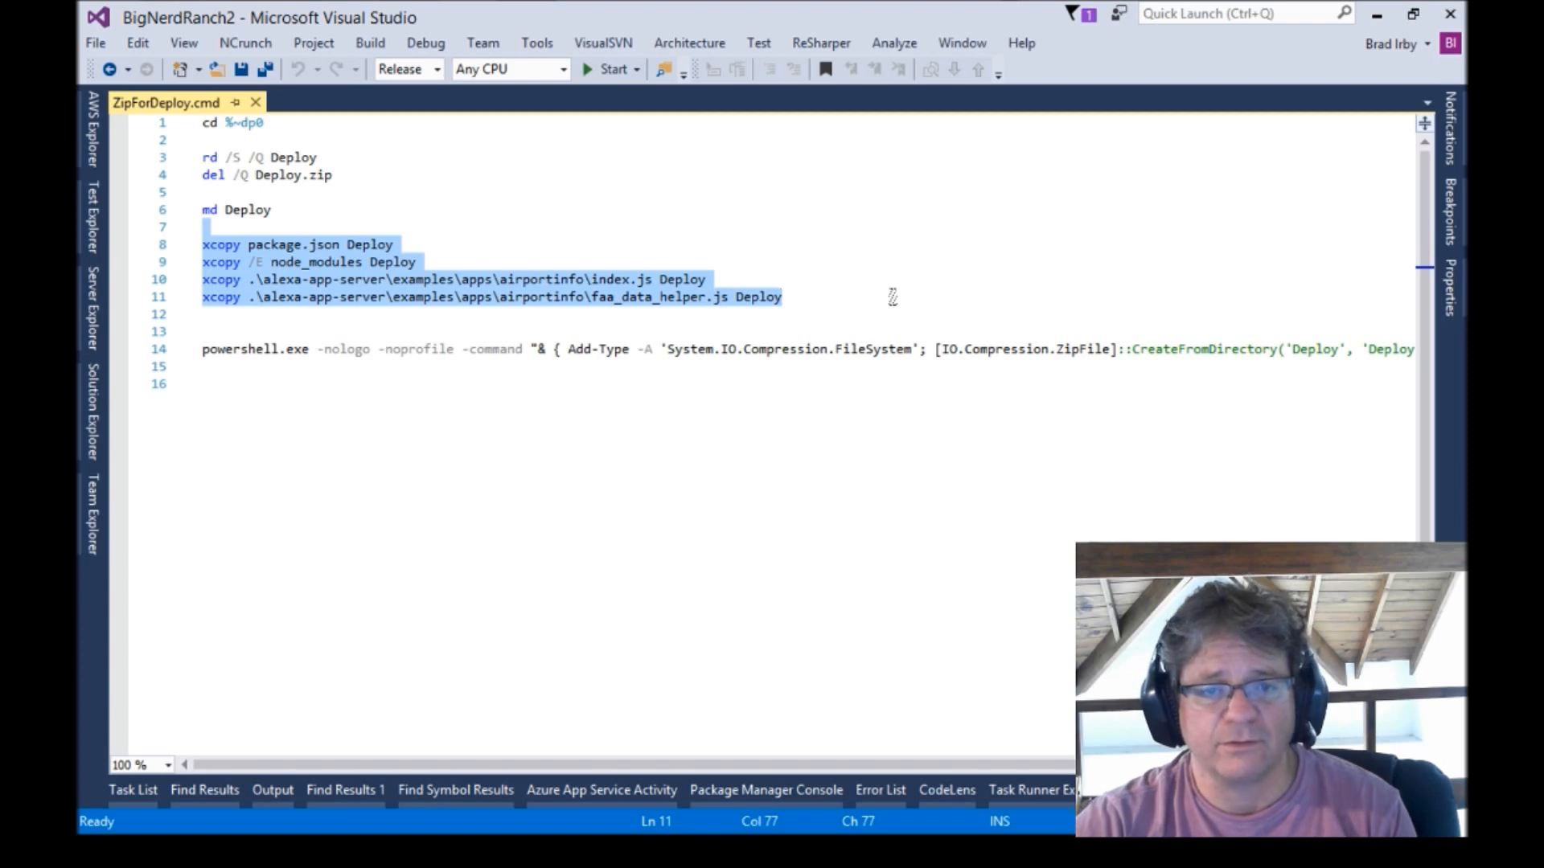
pyautogui.doubleClick(246, 352)
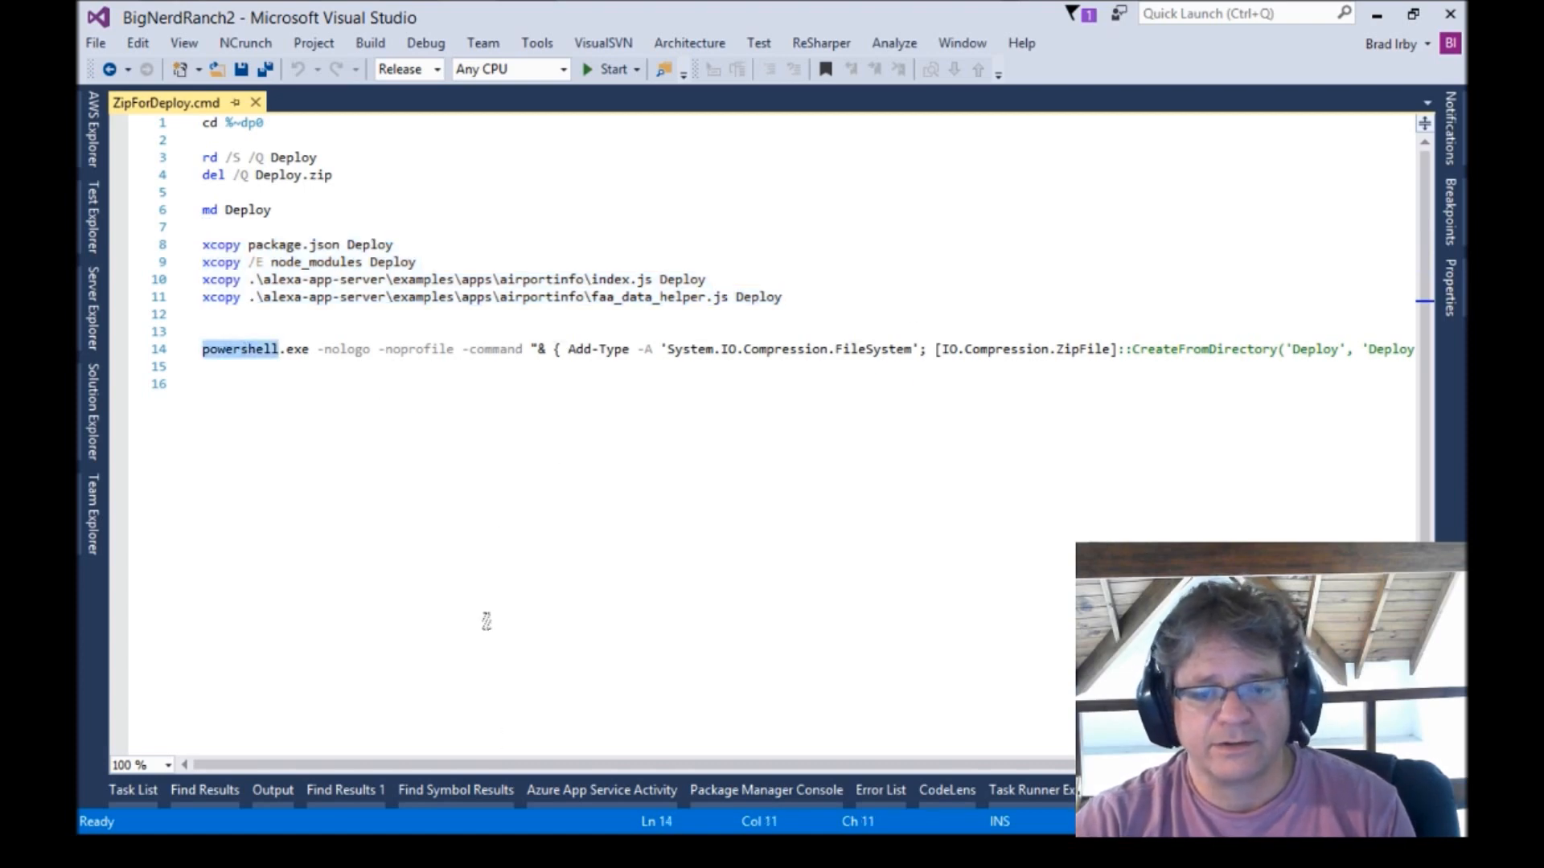
pyautogui.moveTo(507, 764); pyautogui.dragTo(735, 766)
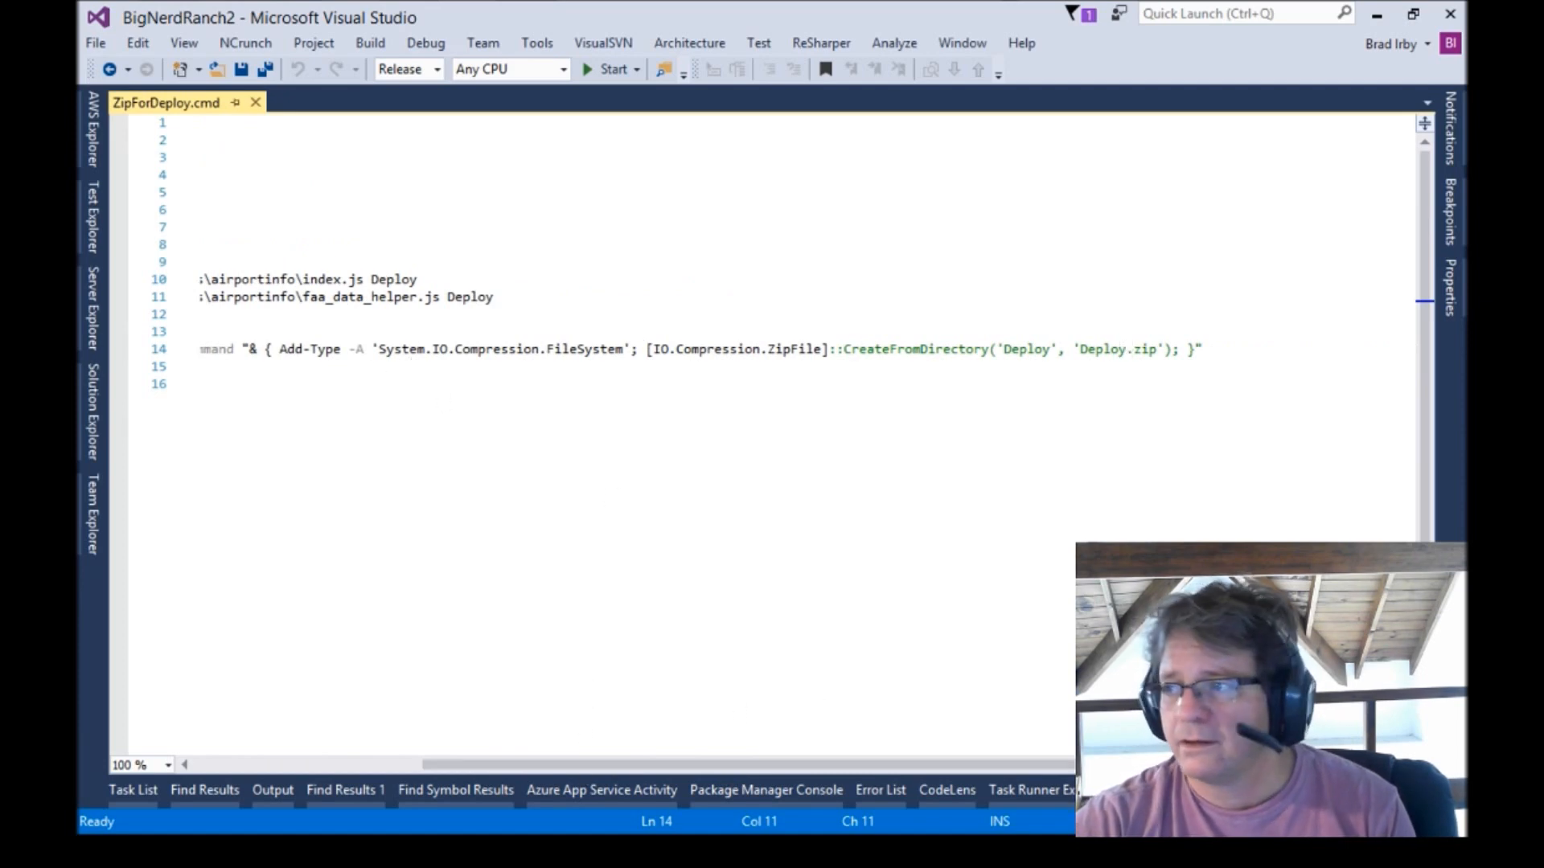
# Open Deploy.zip in the project folder to inspect its contents.
pyautogui.moveTo(1466, 74); pyautogui.dragTo(789, 85)
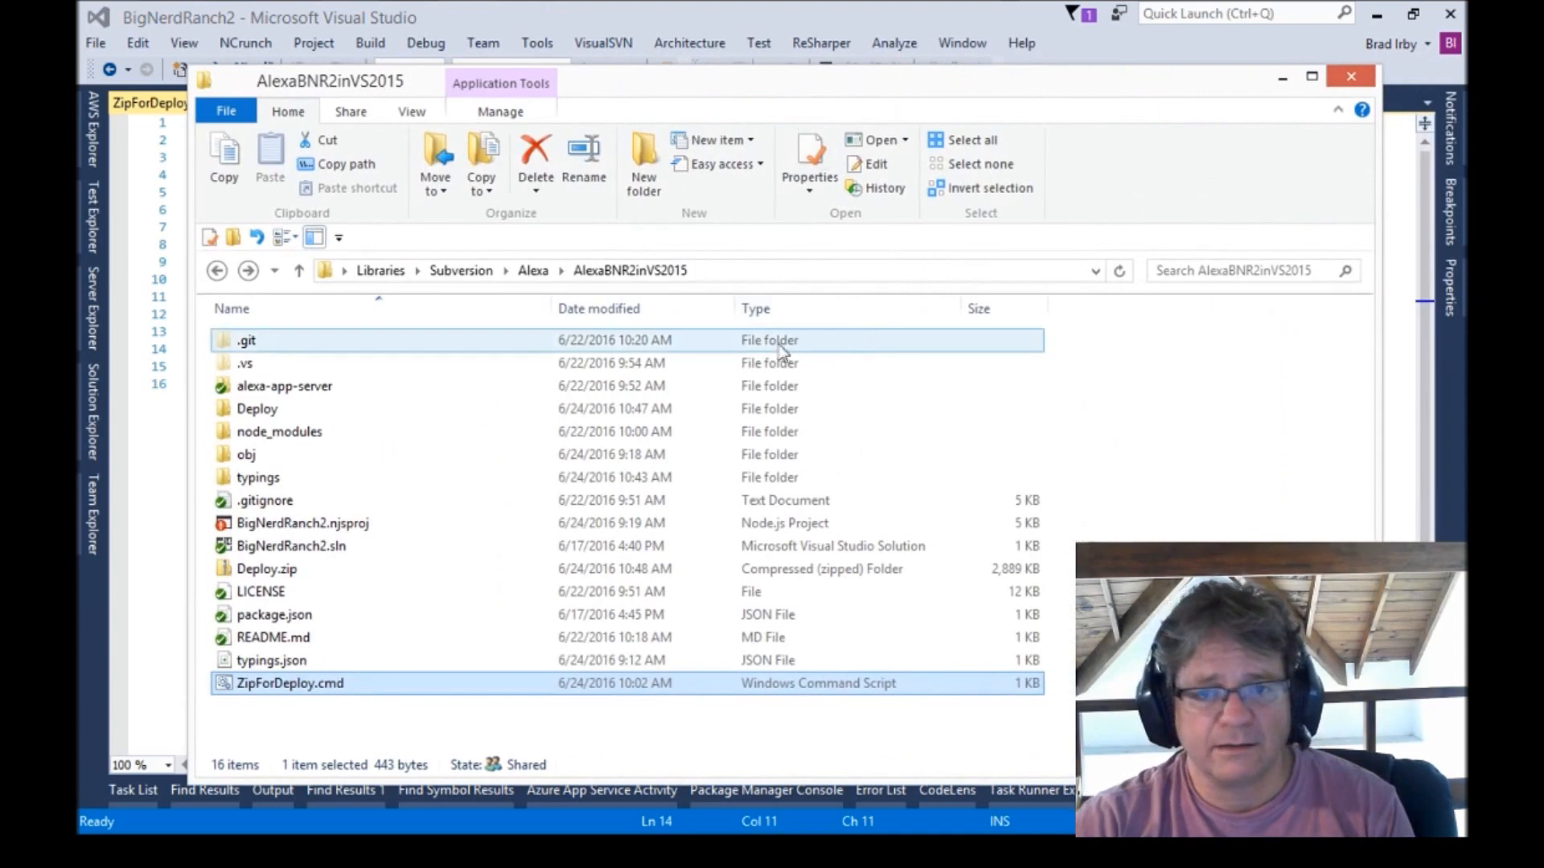
pyautogui.click(268, 571)
pyautogui.doubleClick(267, 571)
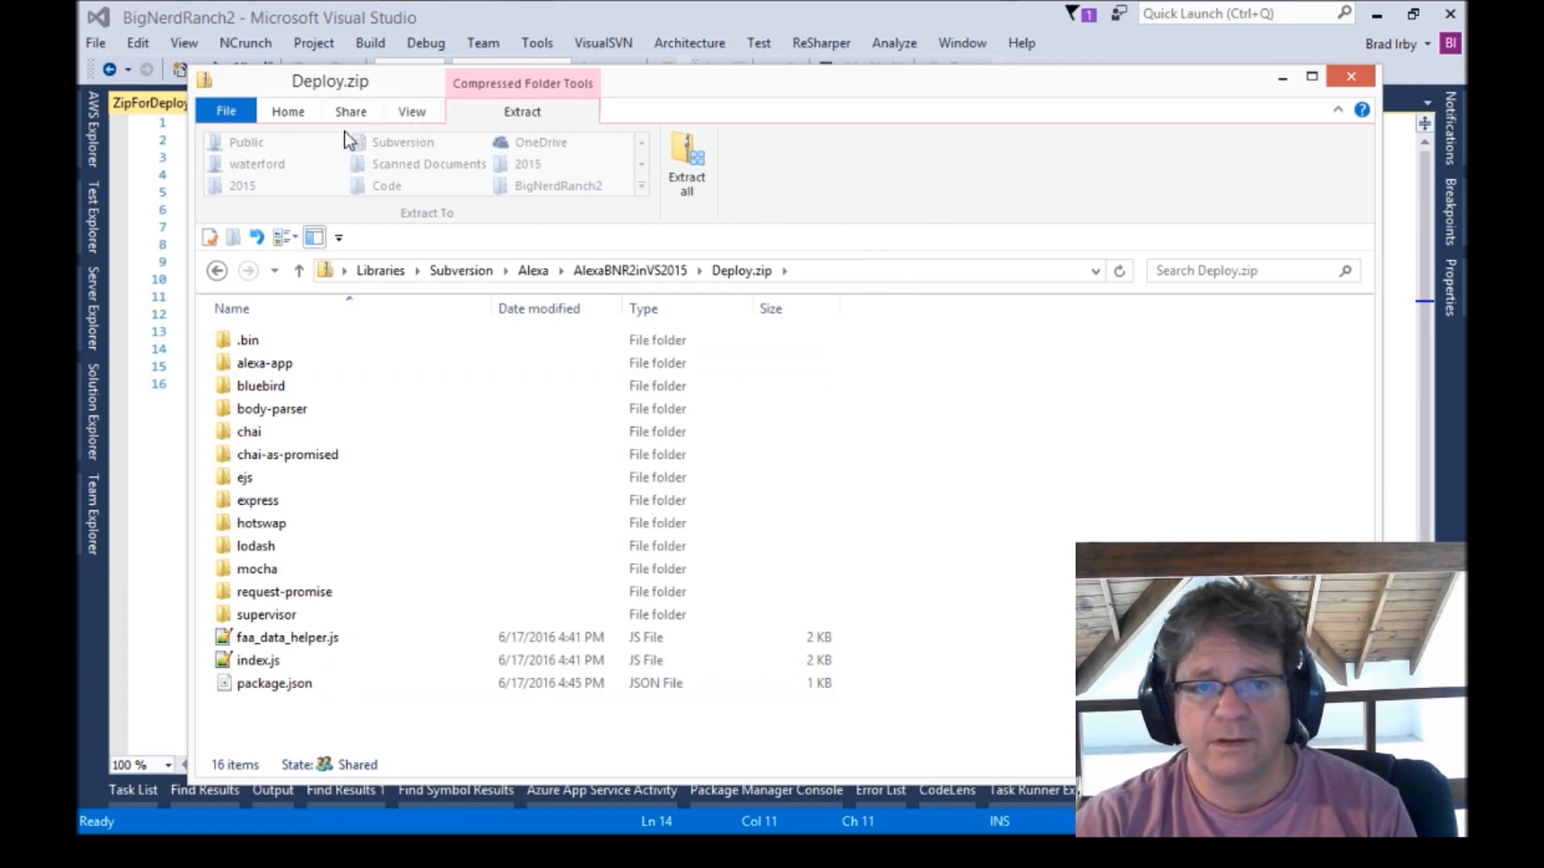
pyautogui.click(216, 270)
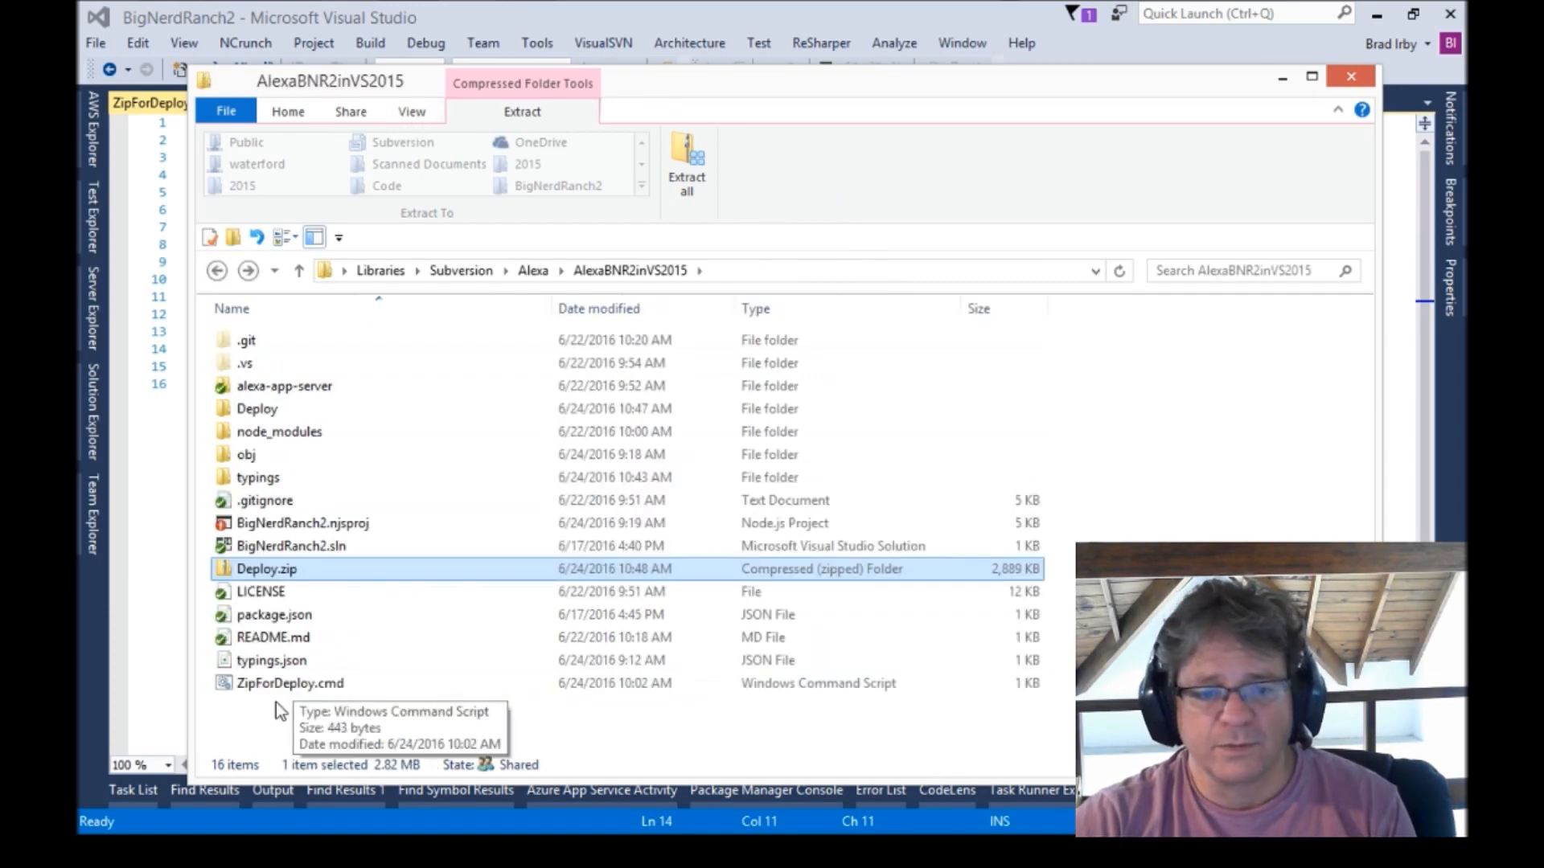
# Run ZipForDeploy.cmd to rebuild the Deploy.zip package.
pyautogui.doubleClick(284, 682)
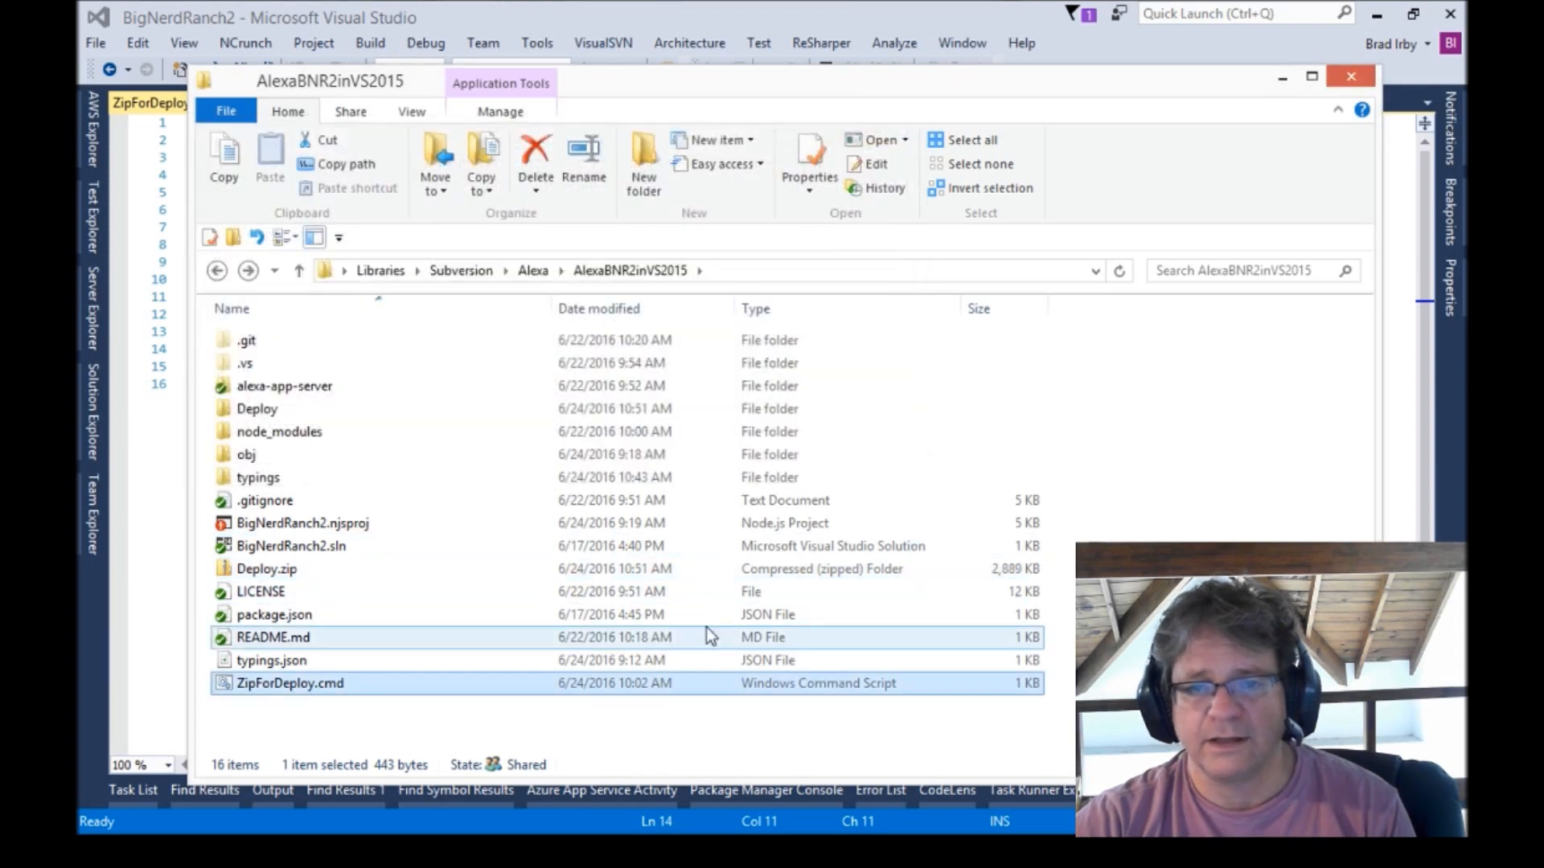
pyautogui.moveTo(674, 92); pyautogui.dragTo(1543, 93)
pyautogui.moveTo(960, 16); pyautogui.dragTo(1543, 95)
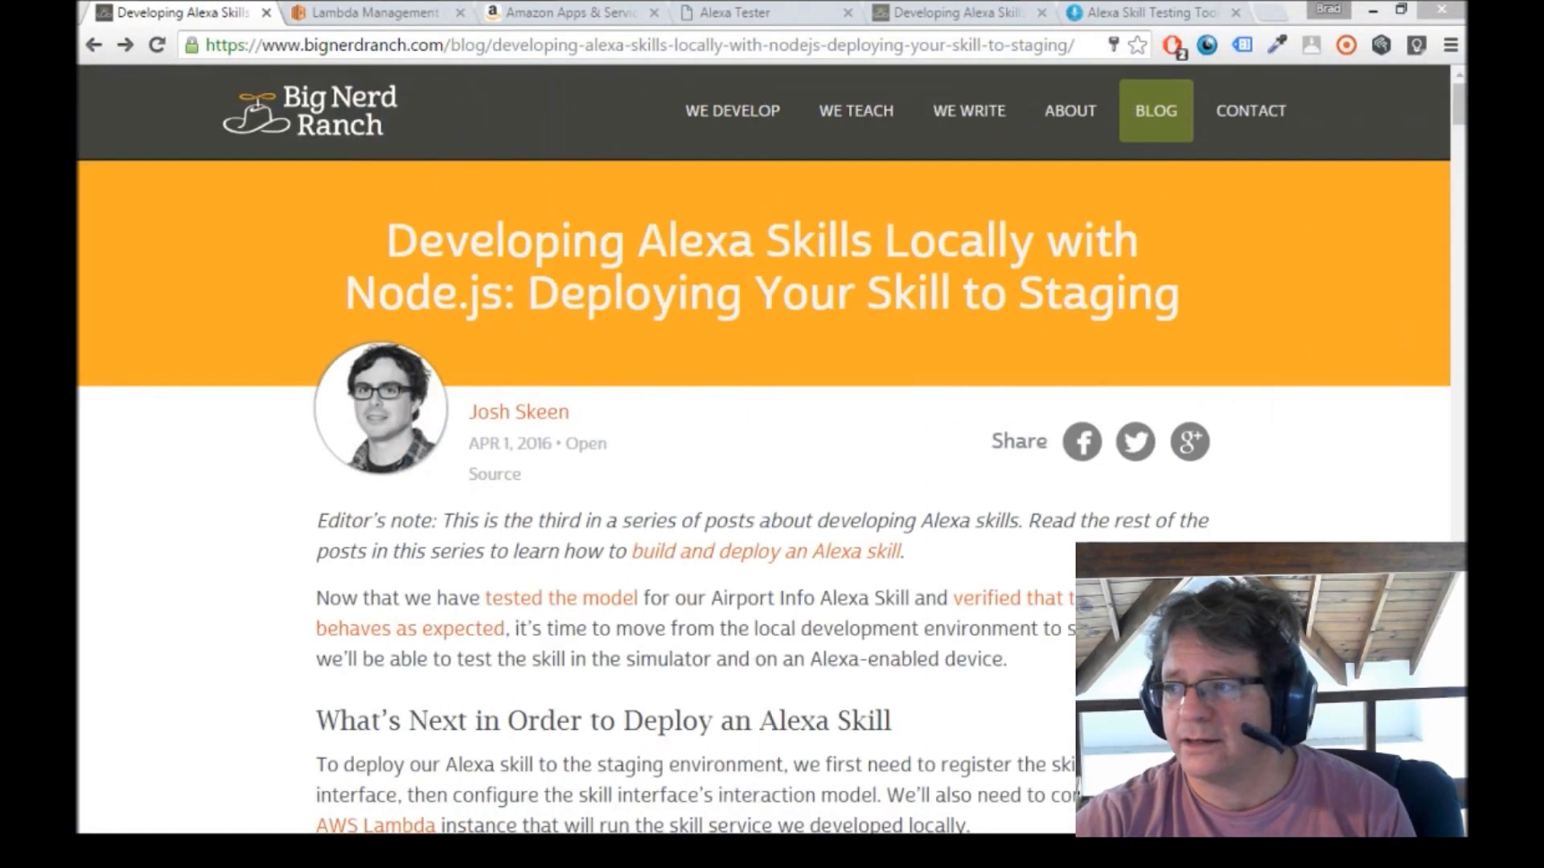
# Start creating a new Lambda function, skipping the blueprint selection.
pyautogui.click(375, 13)
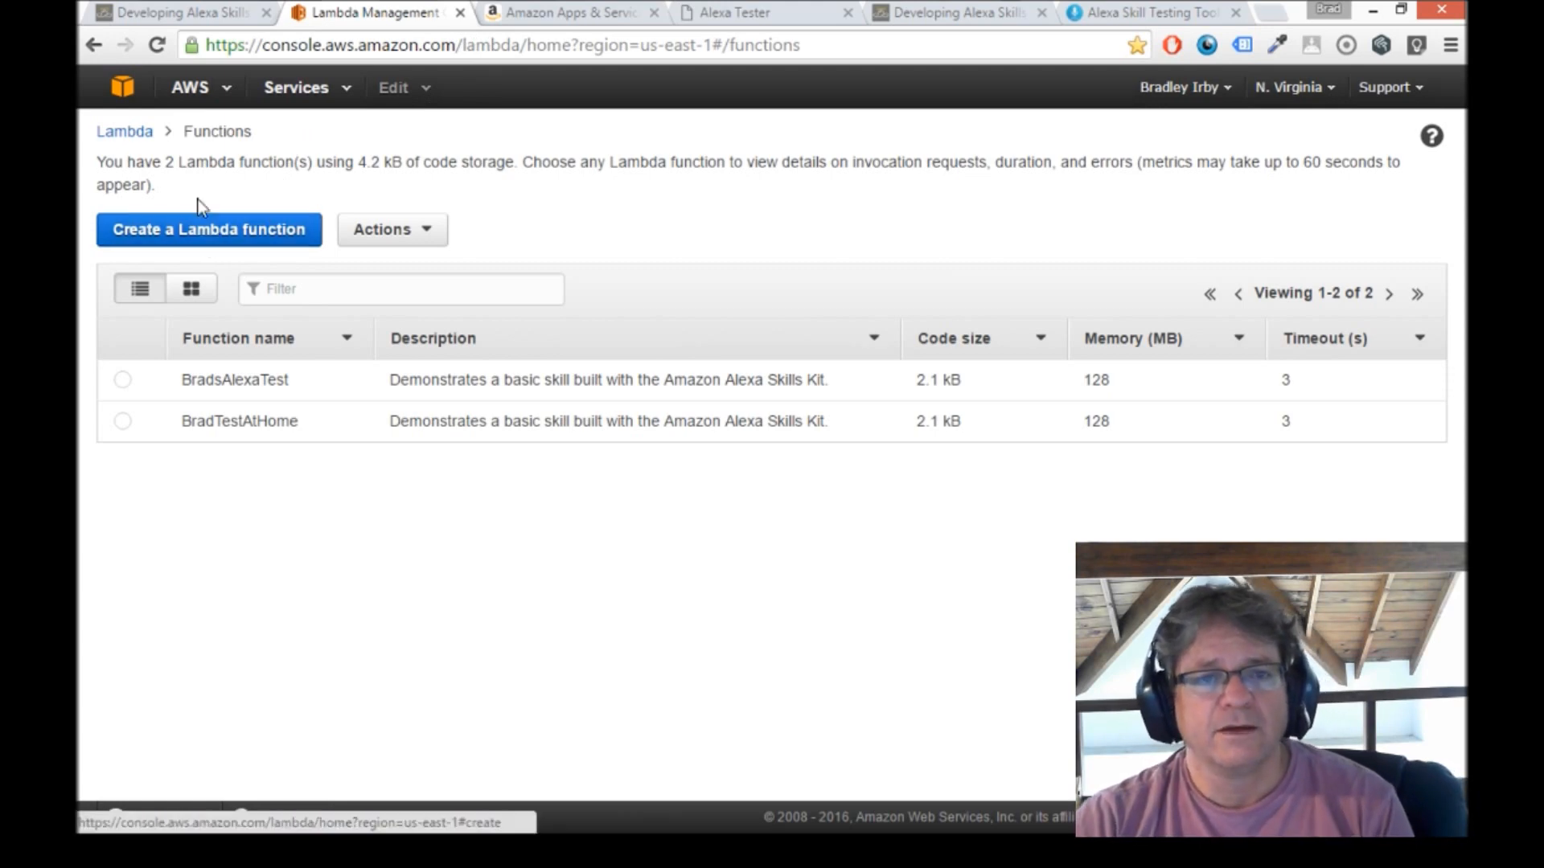
pyautogui.click(229, 235)
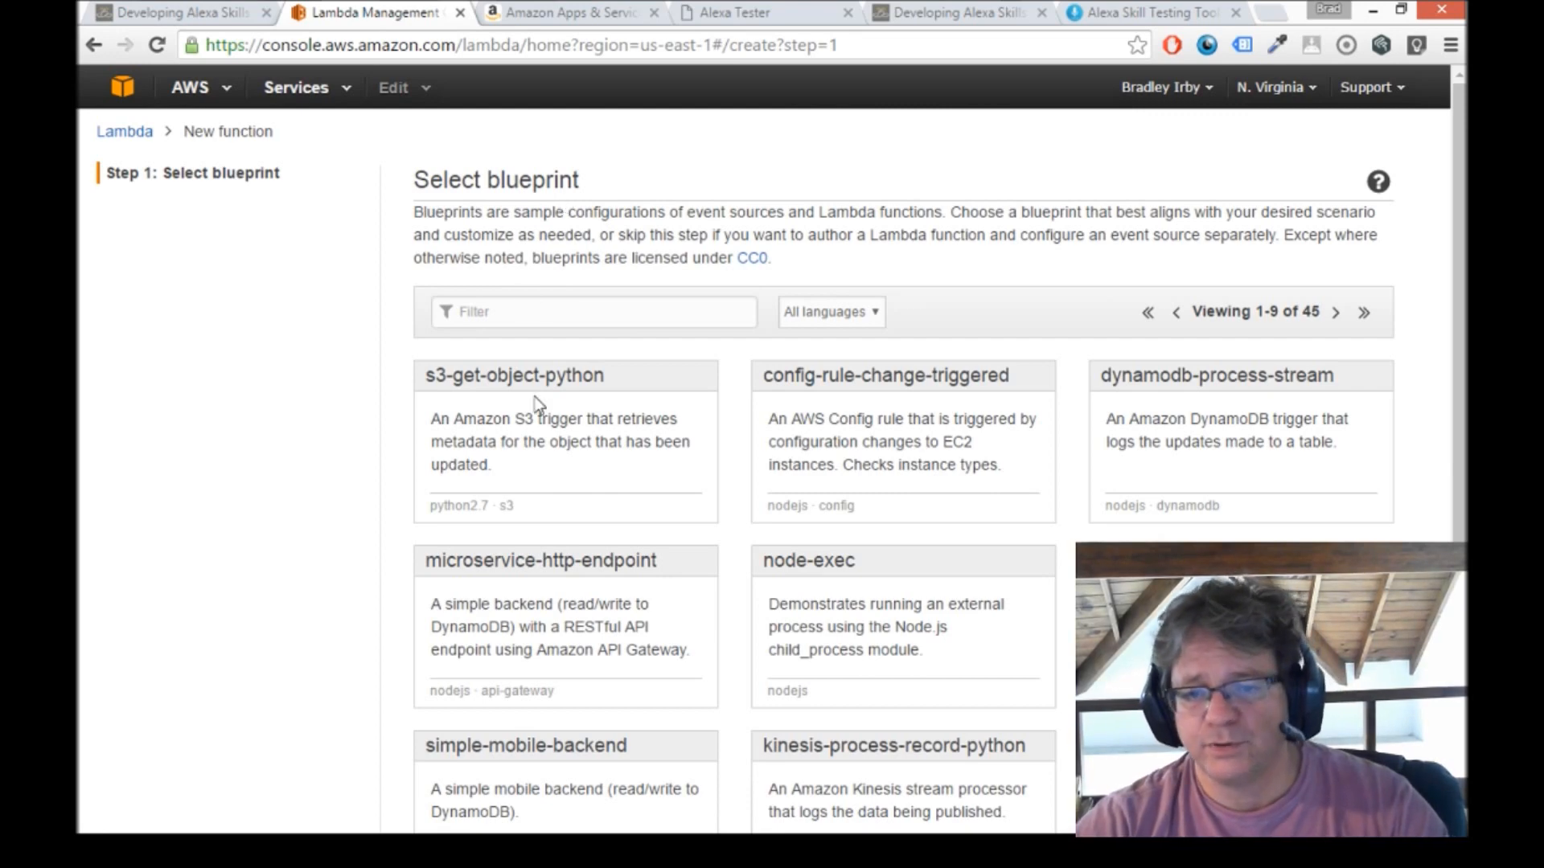
pyautogui.scroll(-3, 1259, 240)
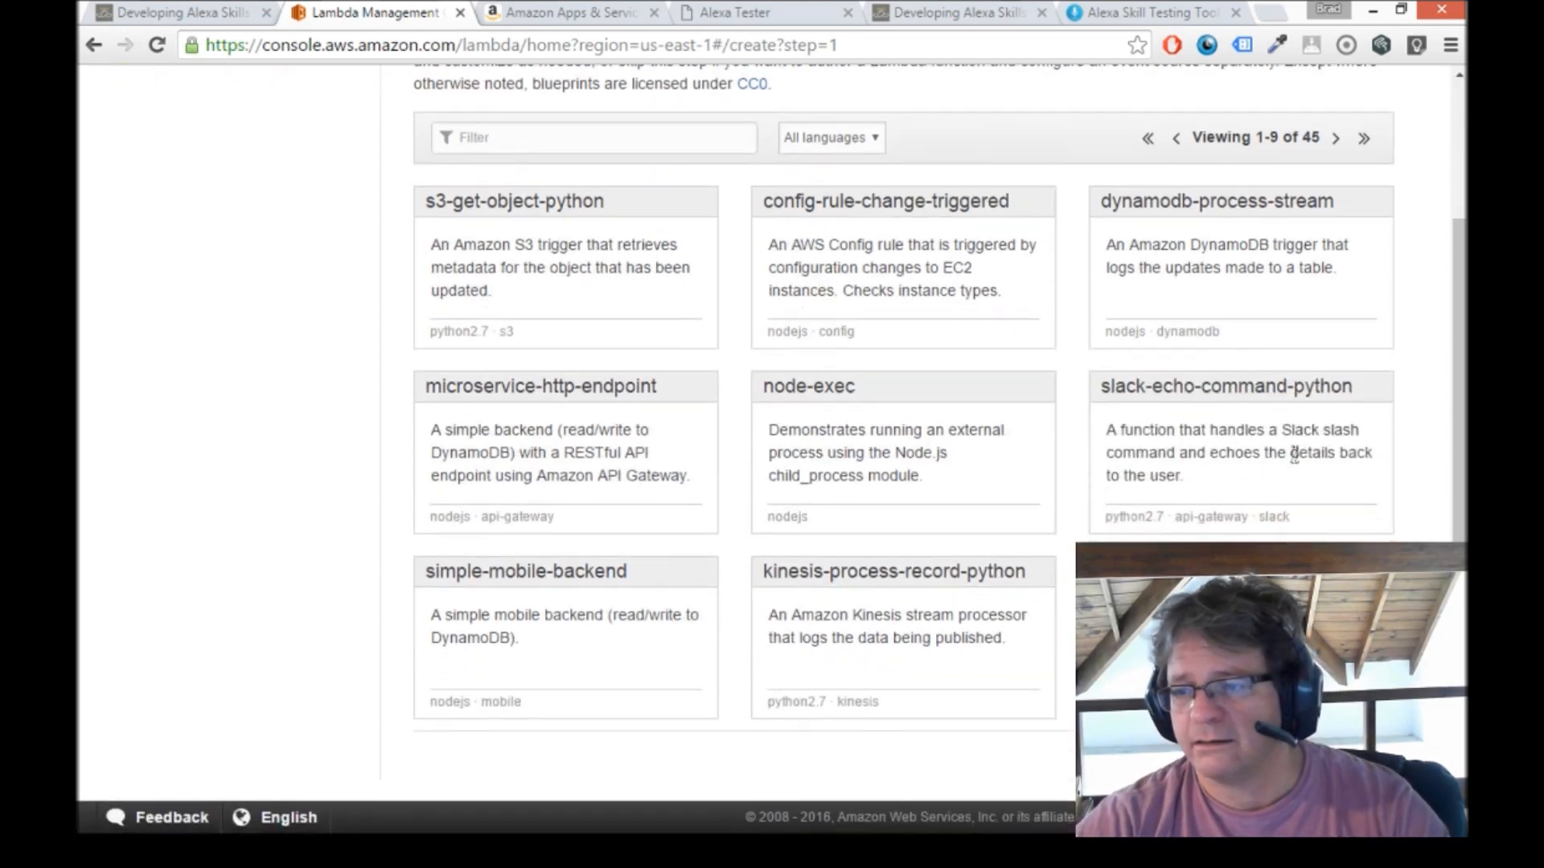
pyautogui.click(1367, 759)
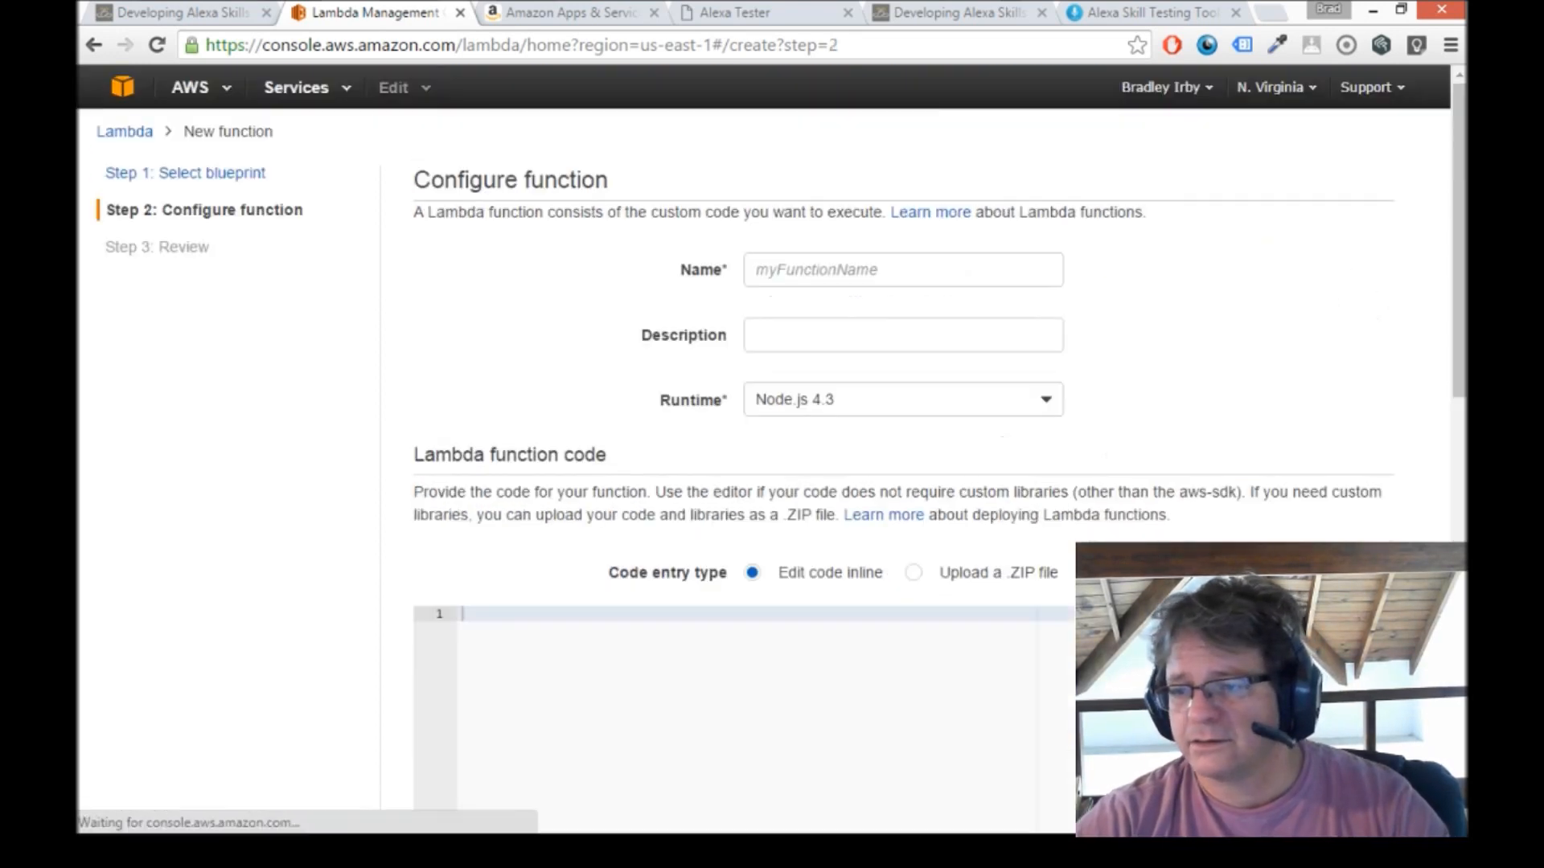
# Name the function airportinfo and give it the description brad's airport info.
pyautogui.click(835, 274)
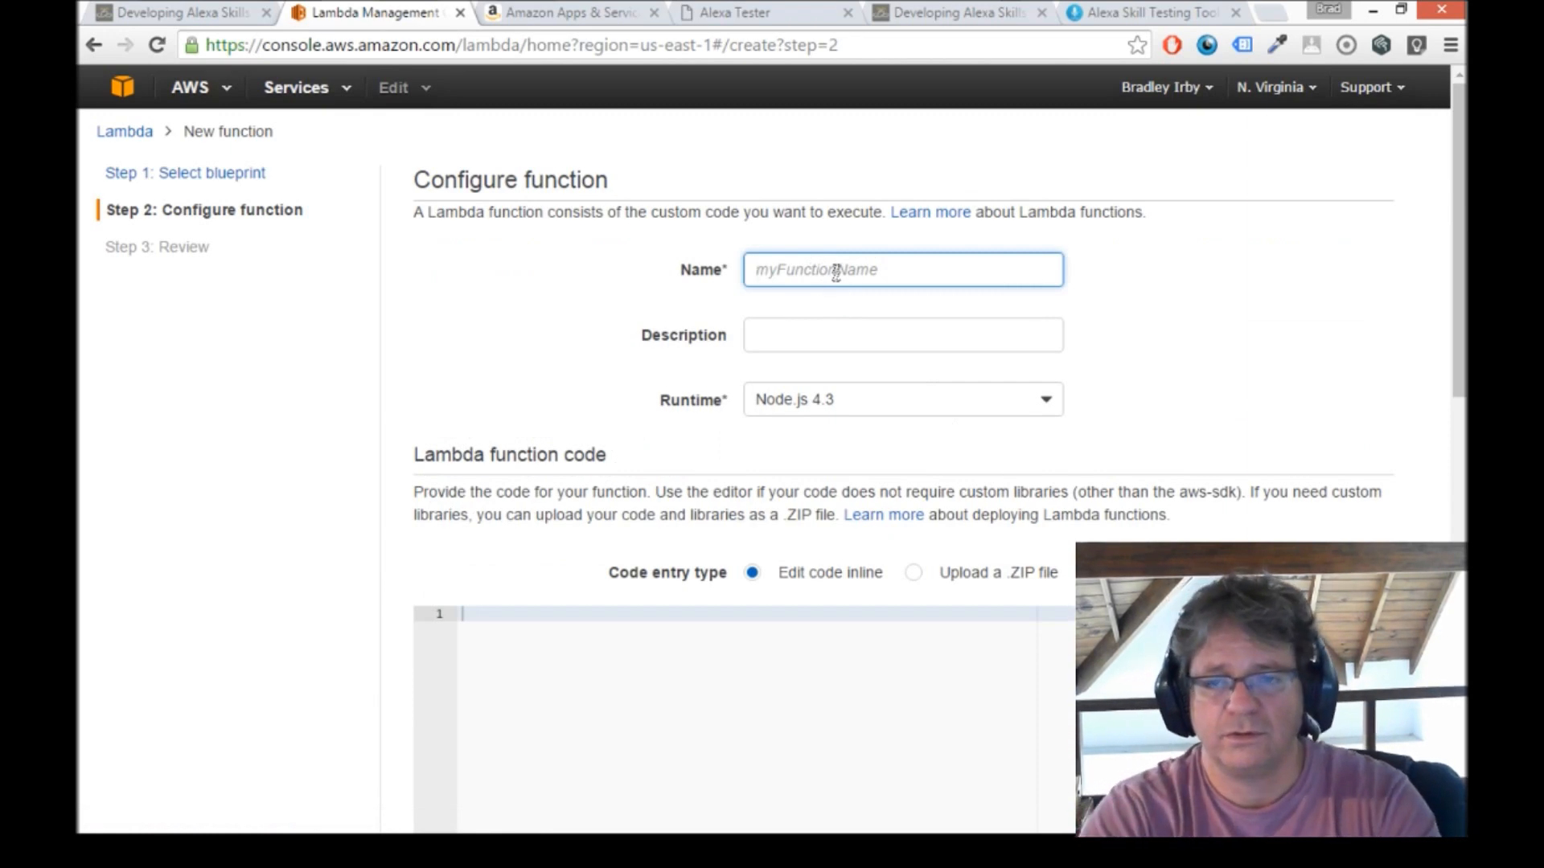
pyautogui.write('airportinfo')
pyautogui.press('Tab')
pyautogui.write("brad's airport info")
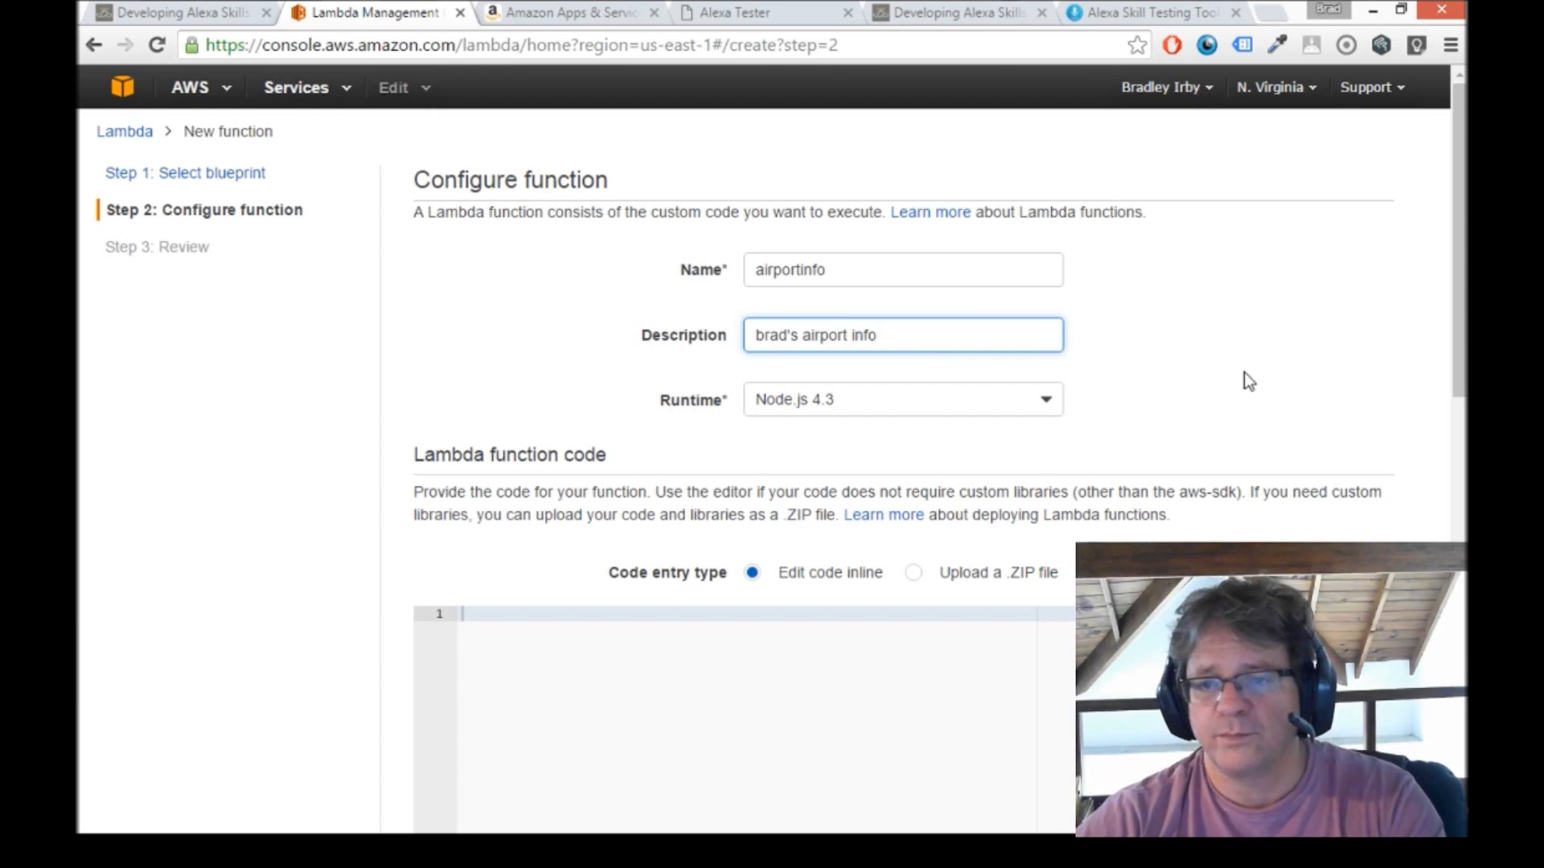
# Upload Deploy.zip as the function's .ZIP code package.
pyautogui.scroll(-5, 1389, 338)
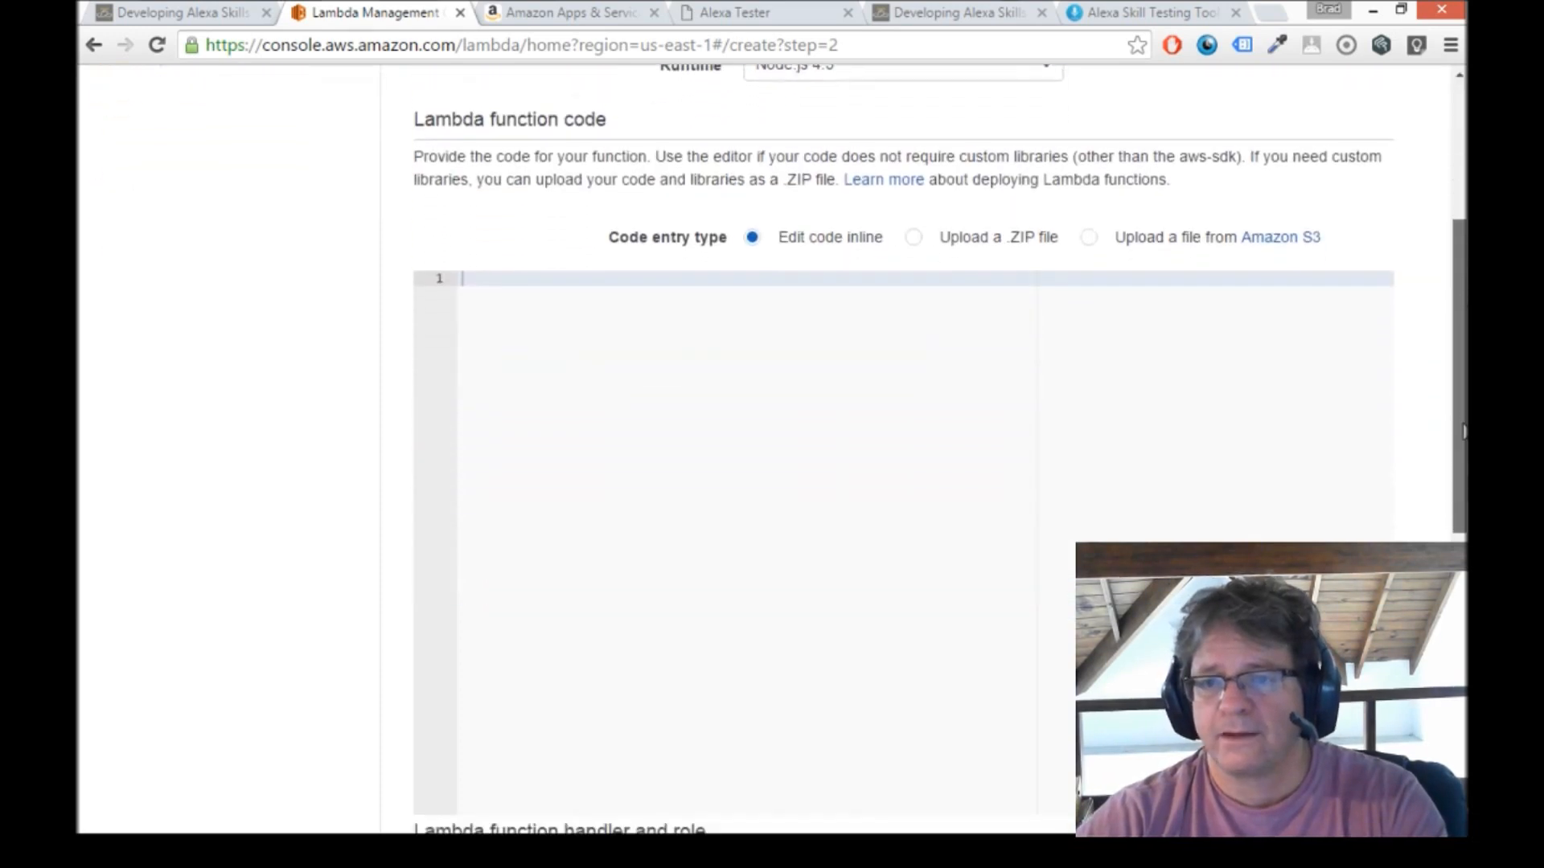
pyautogui.click(917, 208)
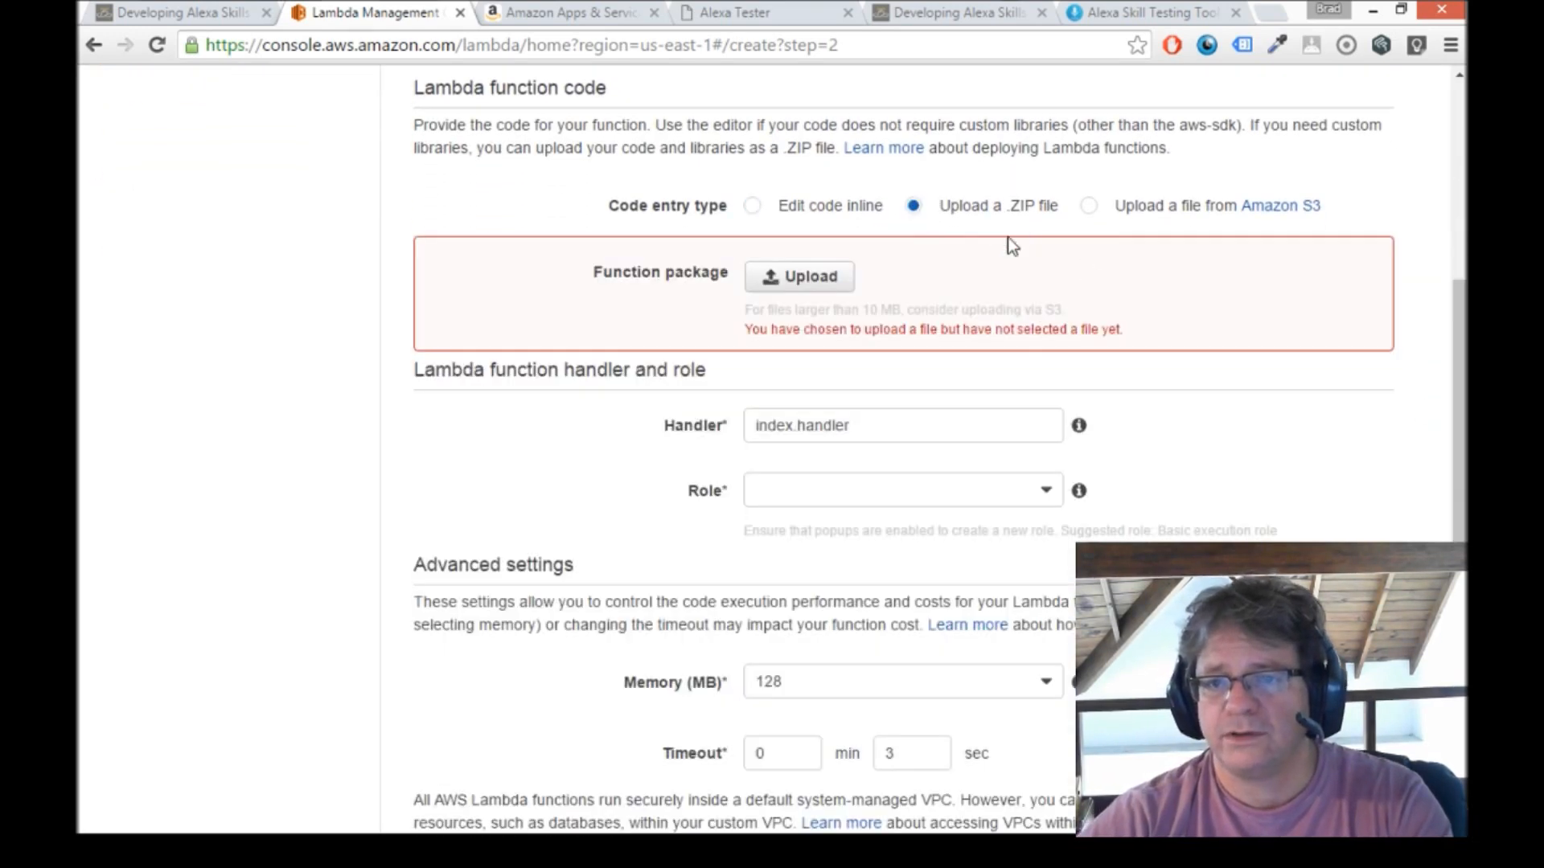
pyautogui.click(820, 278)
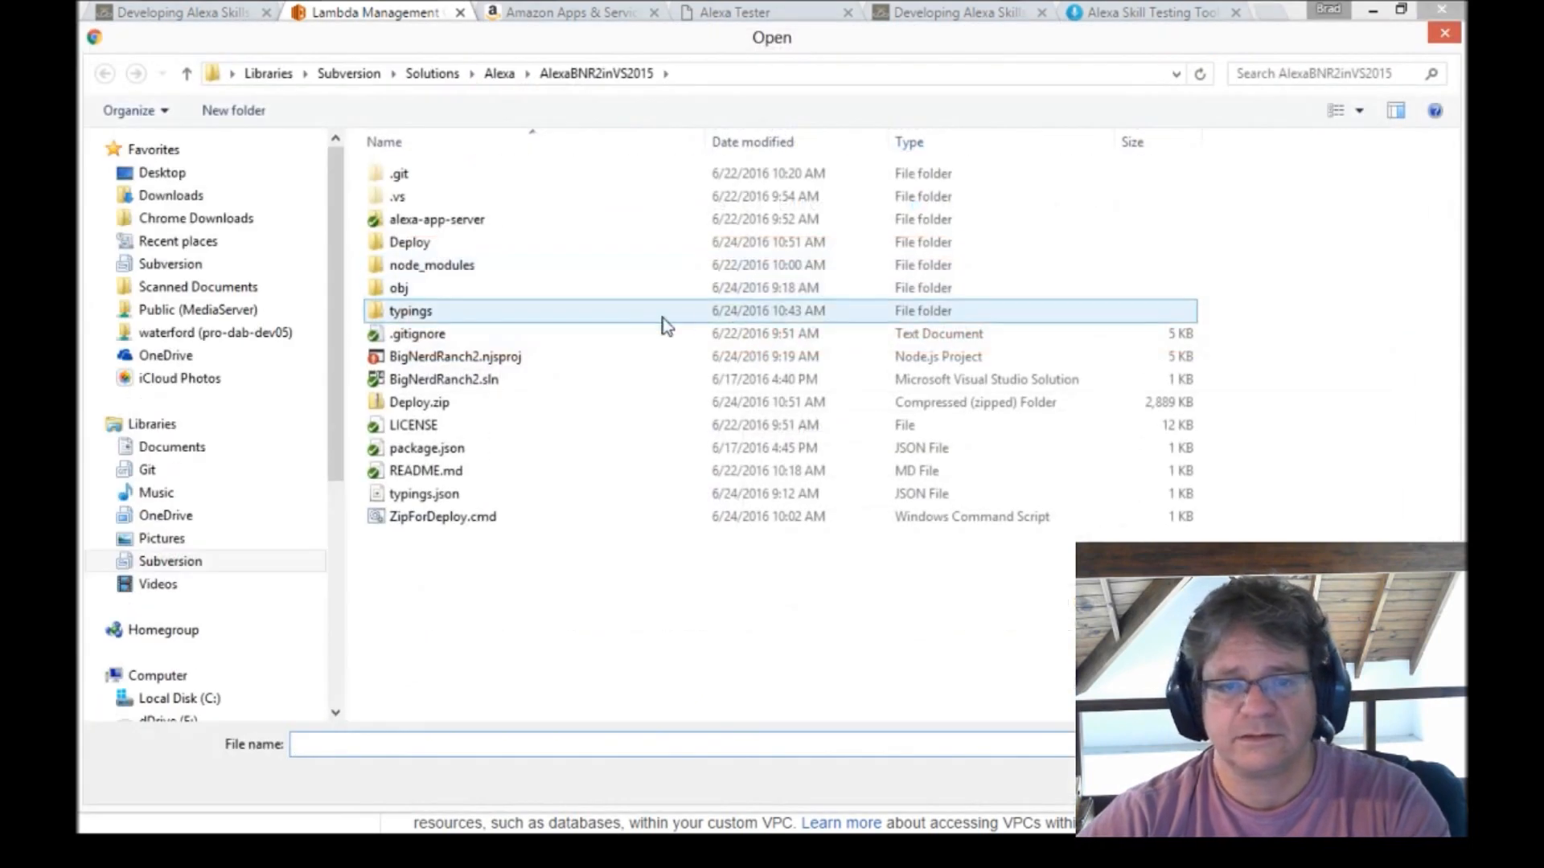
pyautogui.click(410, 402)
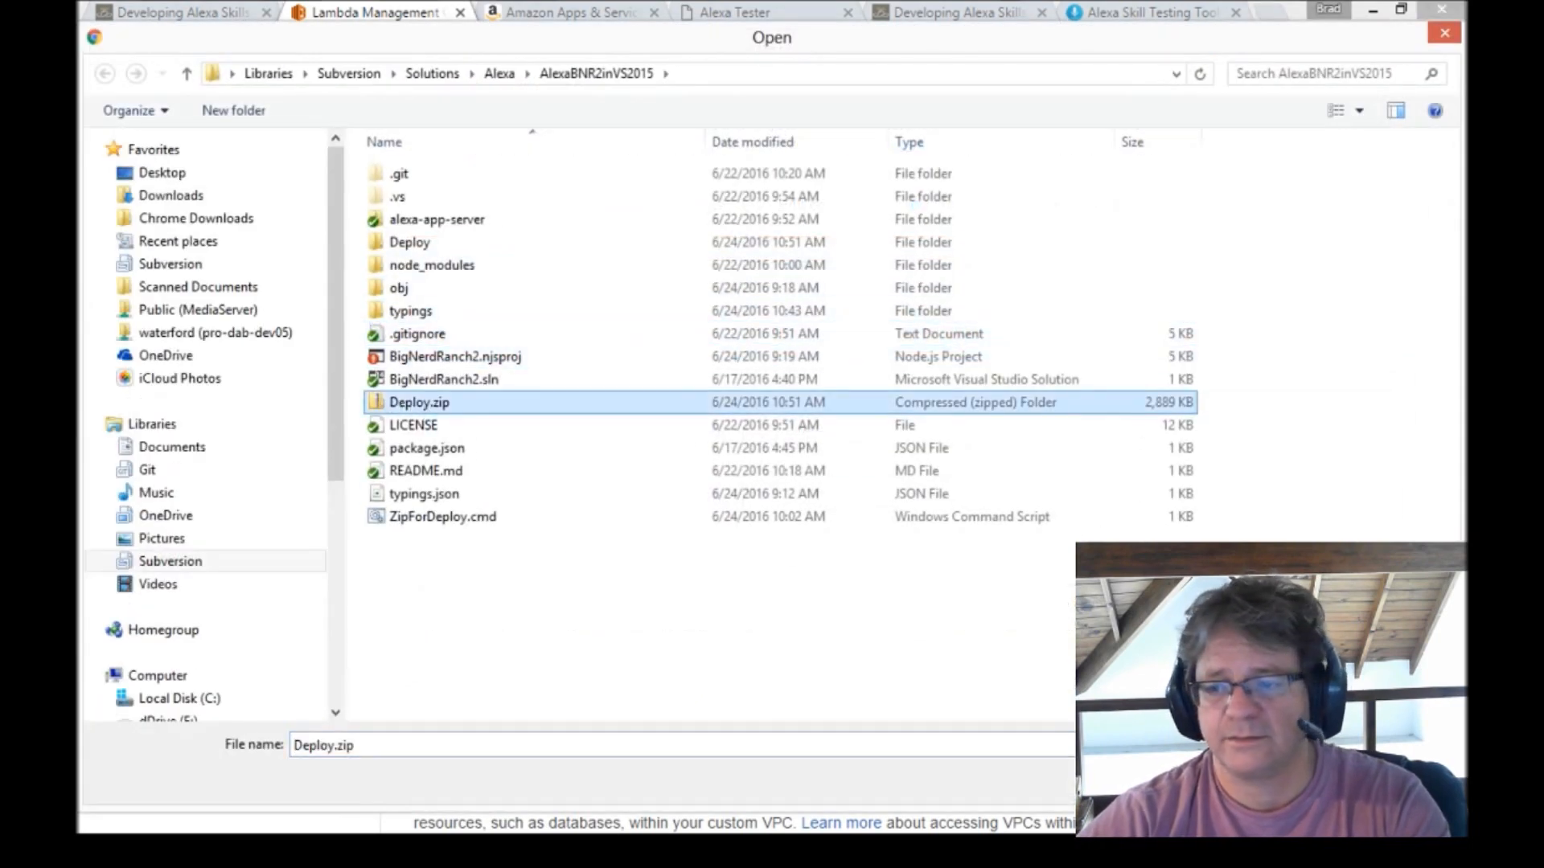
pyautogui.press('Return')
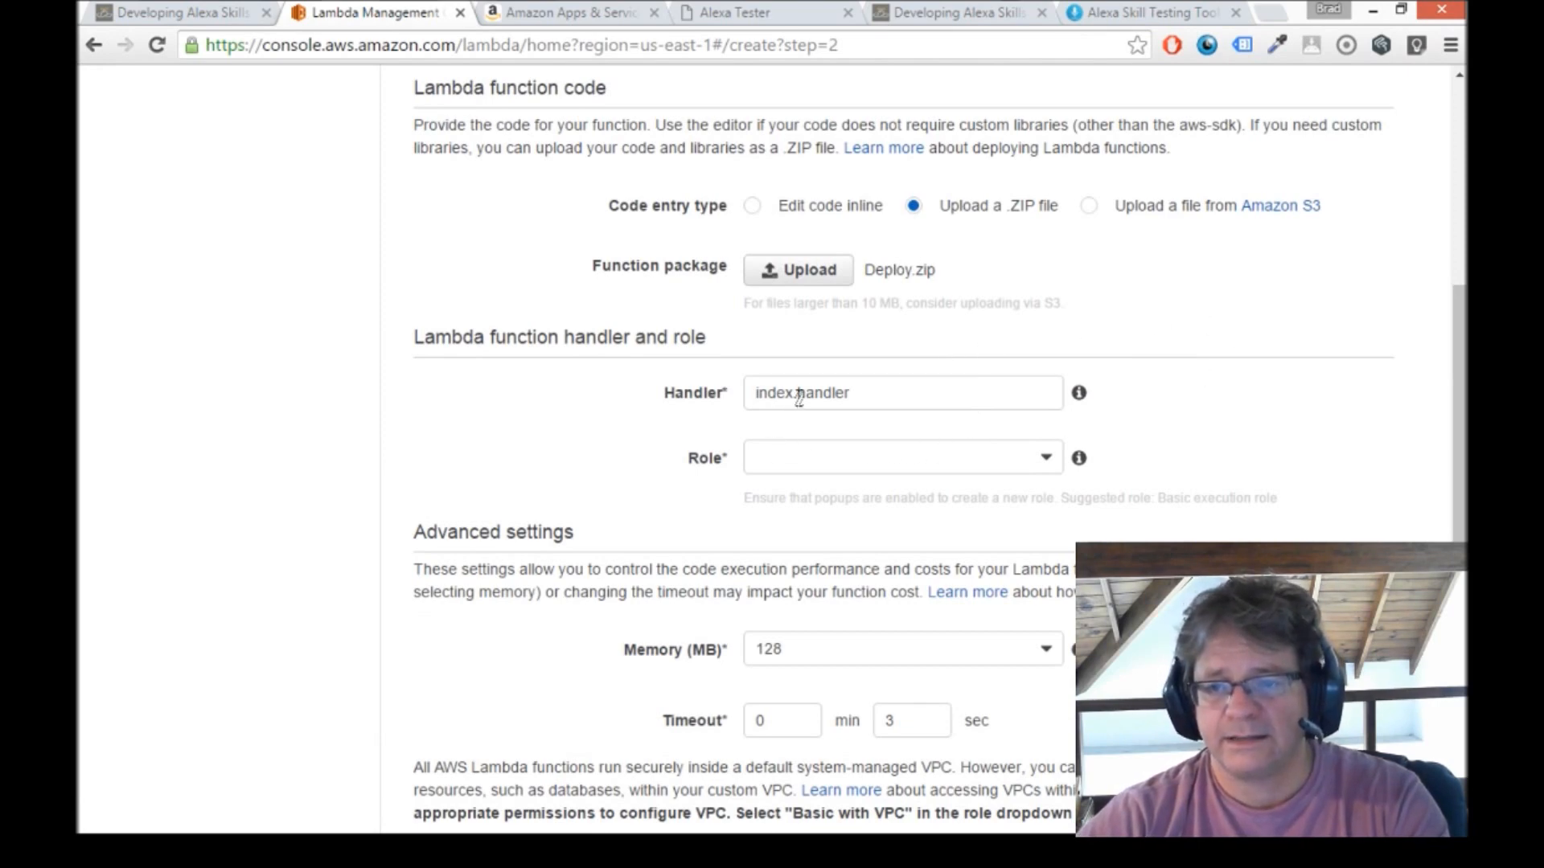
# Set the function's role to lambda_basic_execution and create the Lambda function.
pyautogui.click(785, 466)
pyautogui.scroll(-2, 896, 587)
pyautogui.scroll(-2, 896, 587)
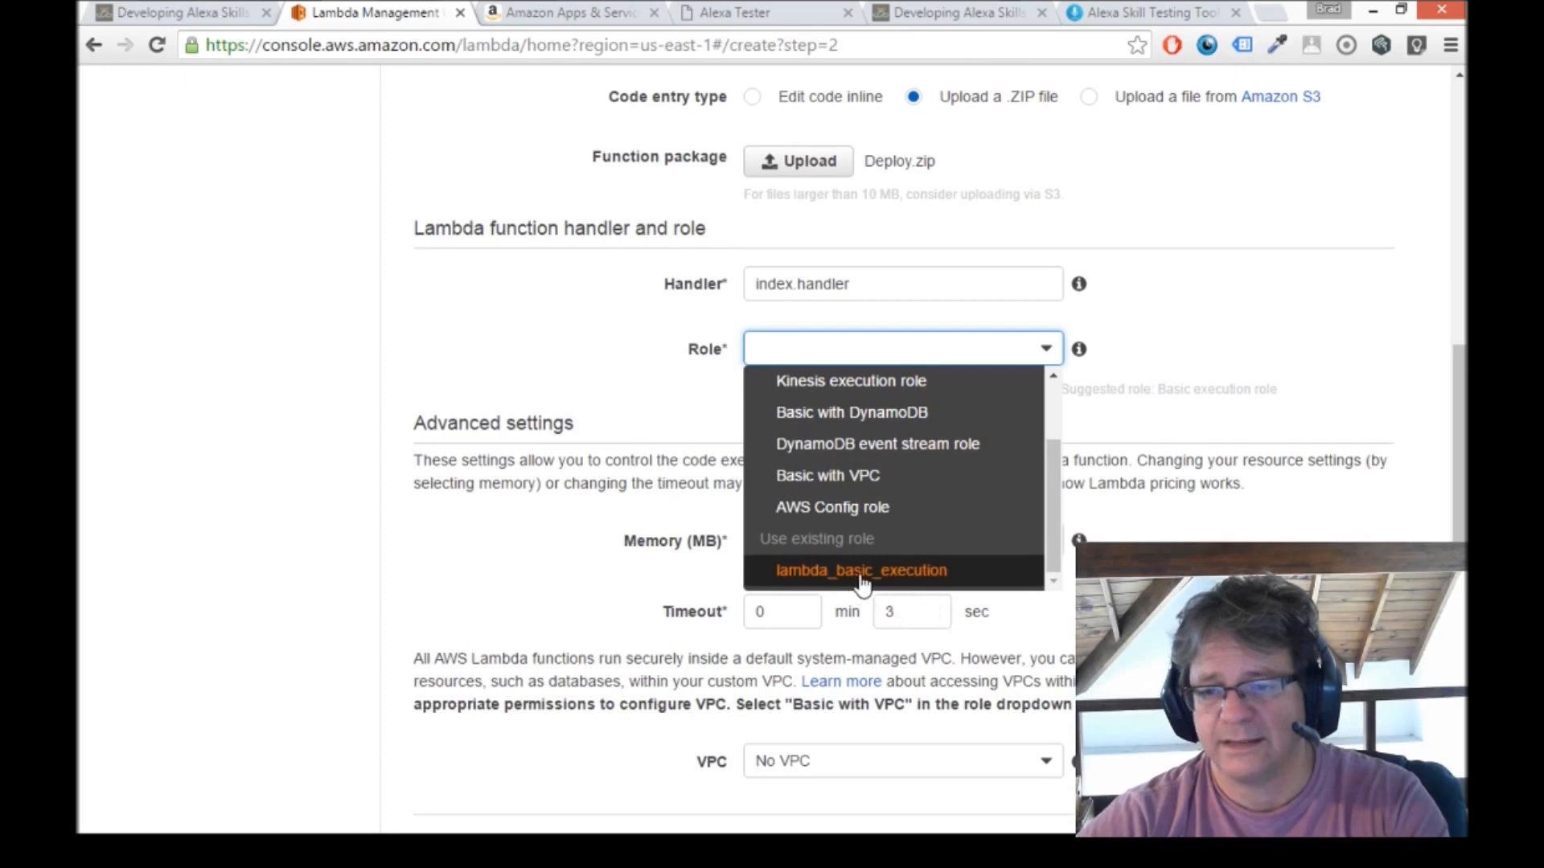
pyautogui.click(865, 572)
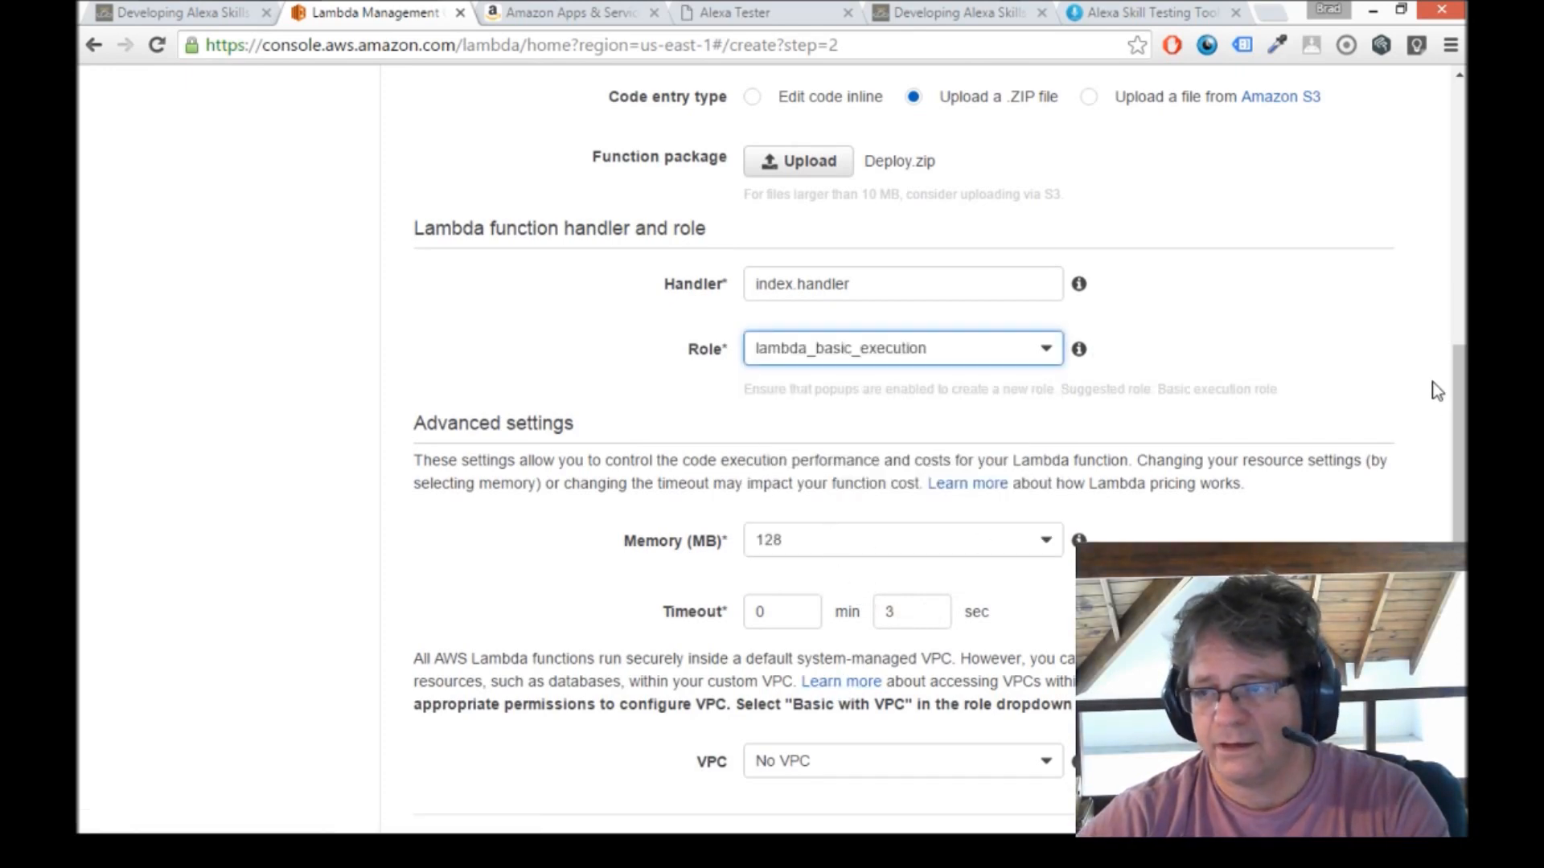
pyautogui.scroll(-2, 1461, 376)
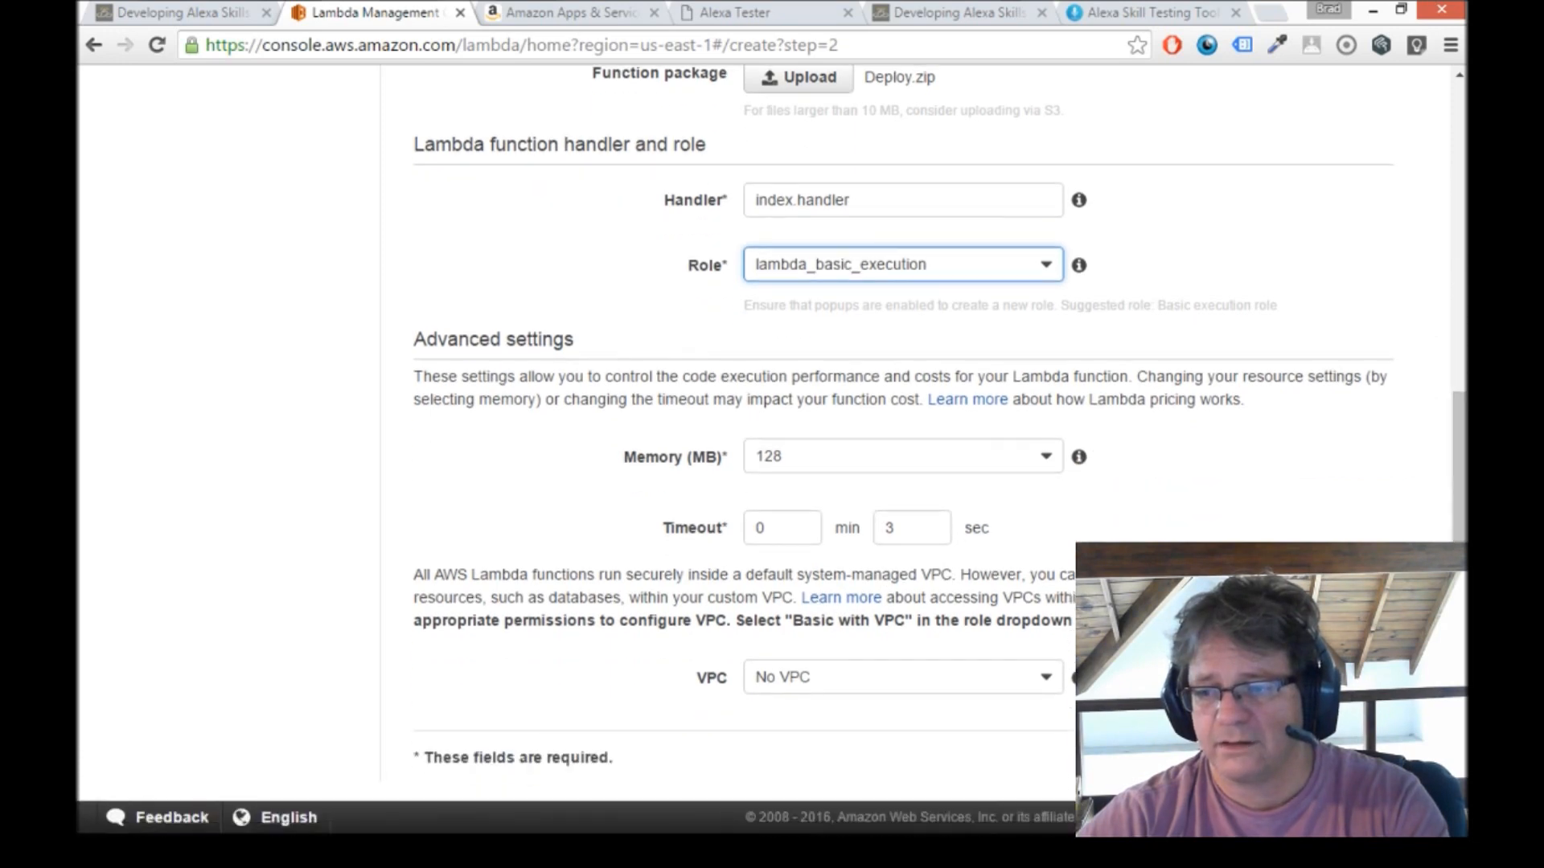
pyautogui.click(1366, 762)
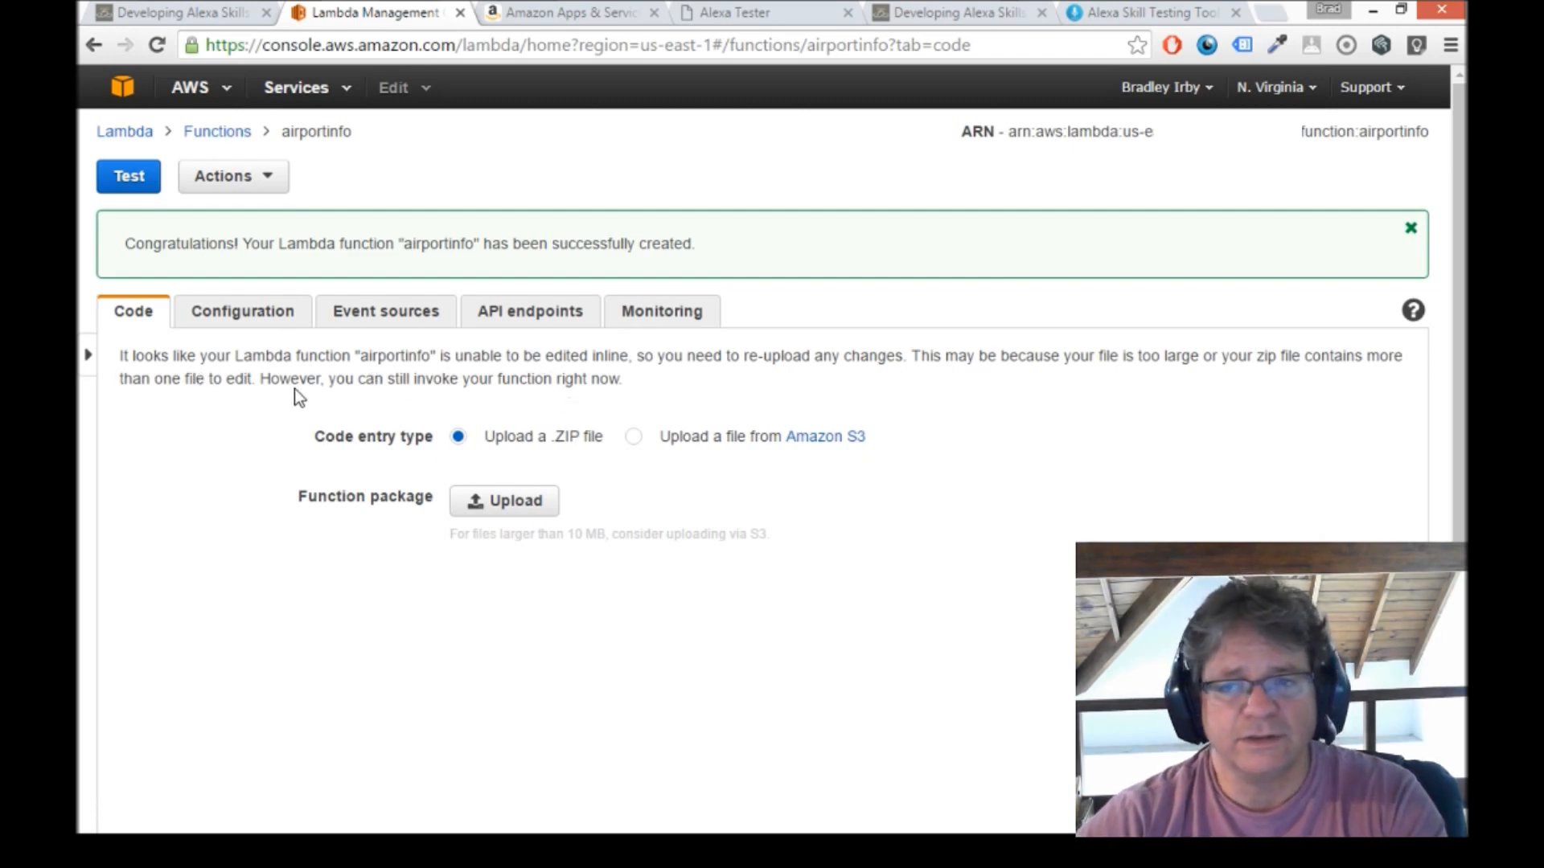
# Add an Alexa Skills Kit event source to the airportinfo function.
pyautogui.click(379, 322)
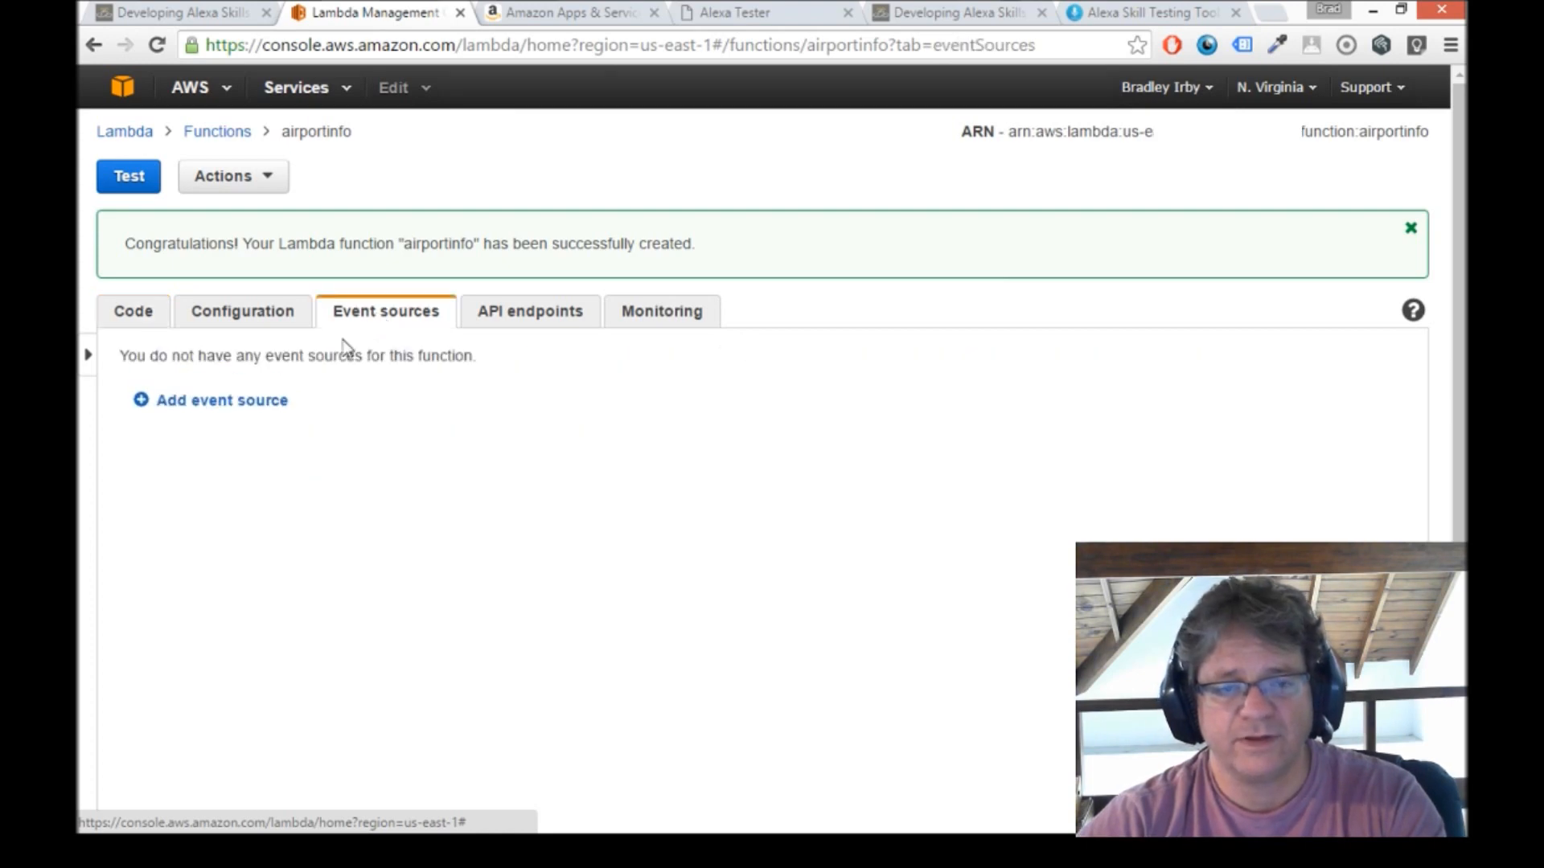
pyautogui.click(258, 403)
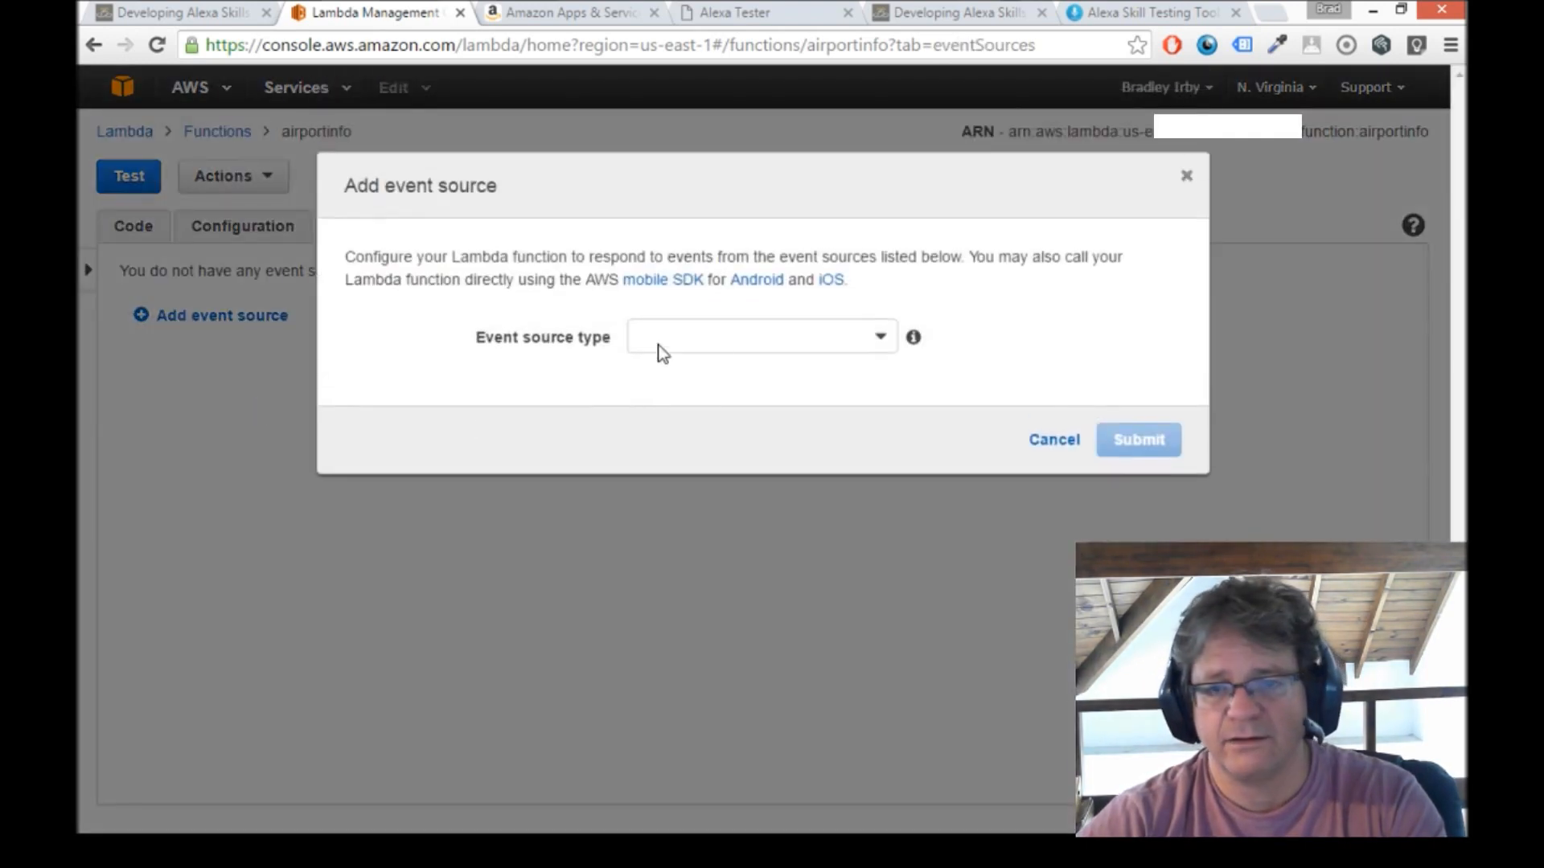
pyautogui.click(878, 339)
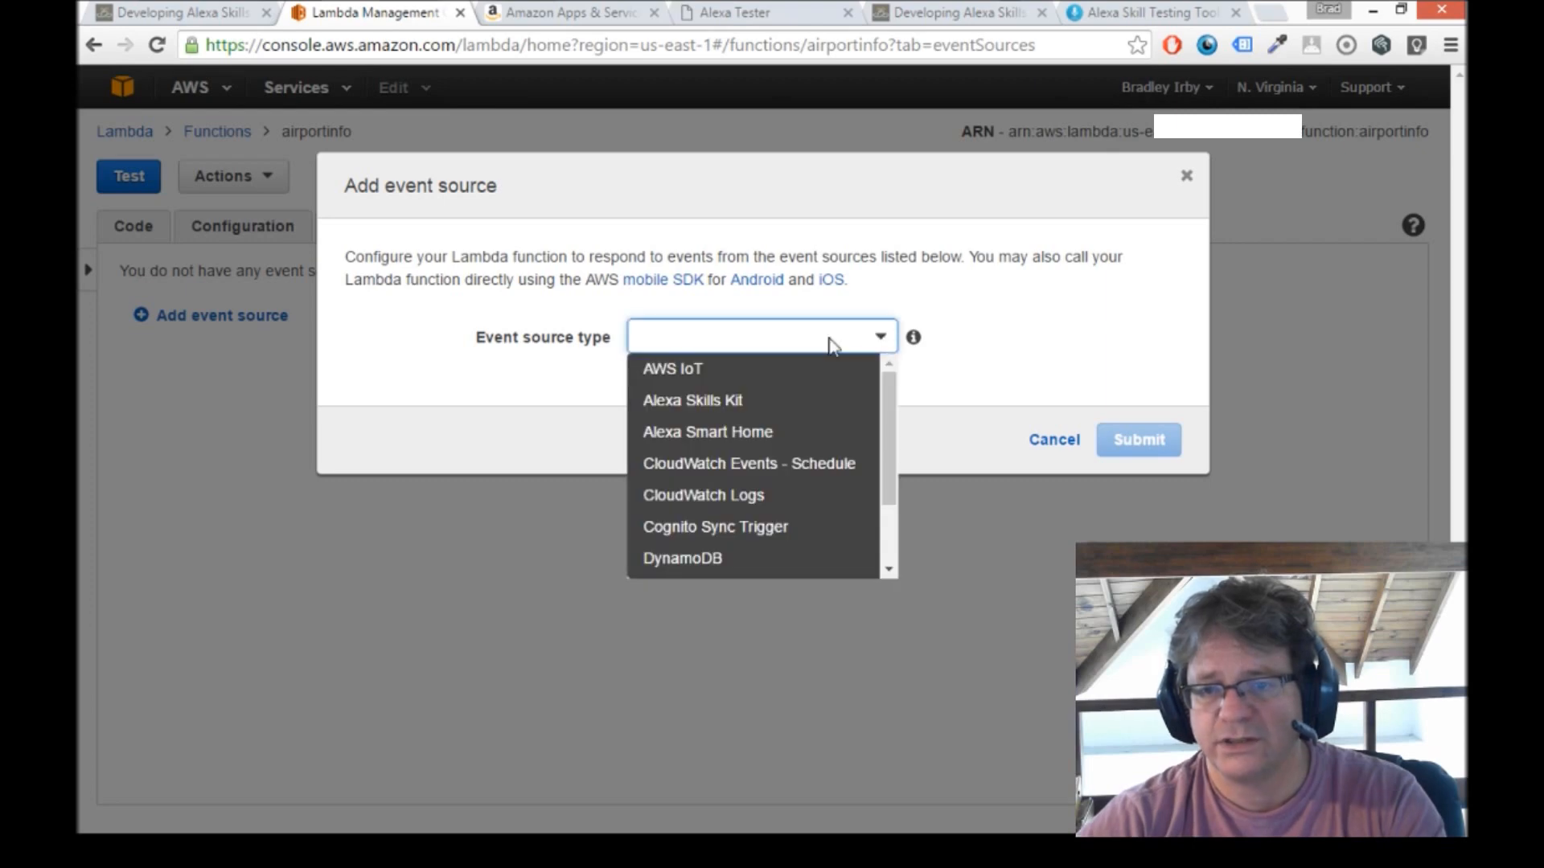
pyautogui.click(741, 406)
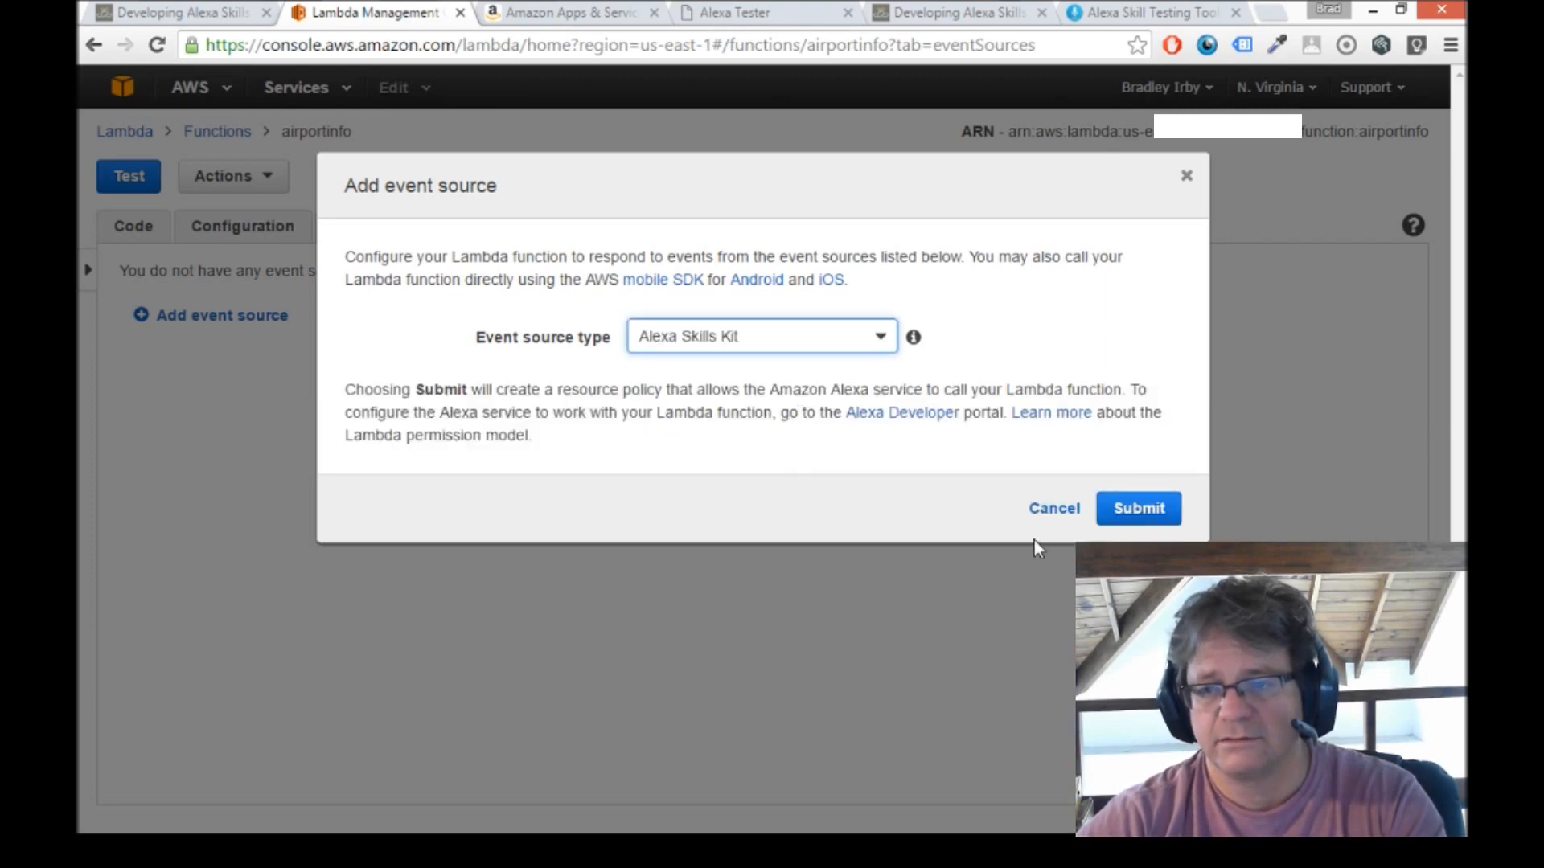
pyautogui.click(1162, 509)
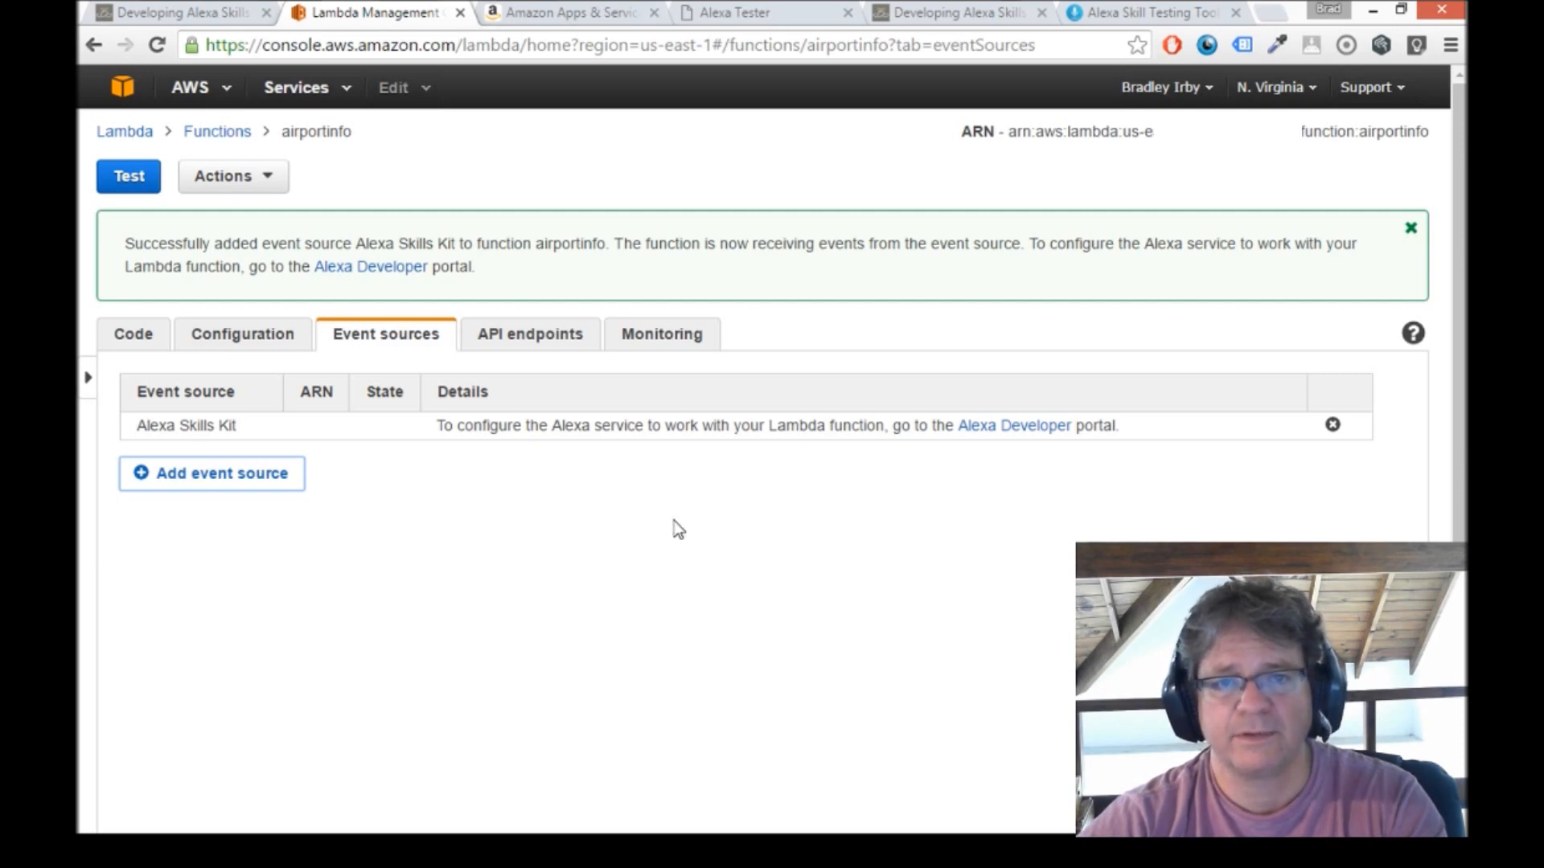
# Create a new custom Alexa skill named airport info with the invocation name airport info and save it.
pyautogui.click(560, 14)
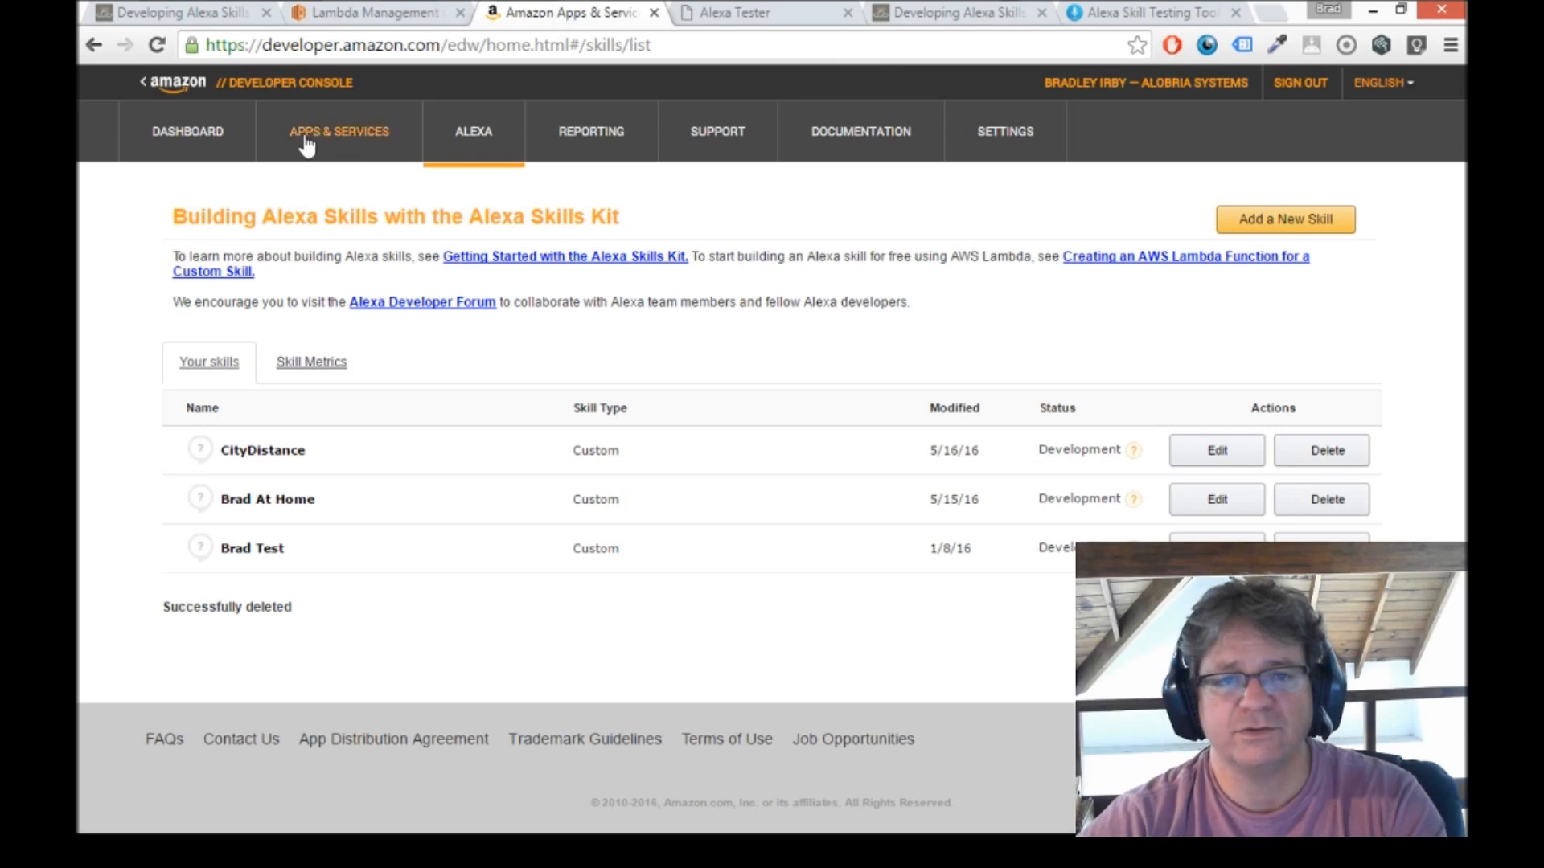
pyautogui.click(473, 137)
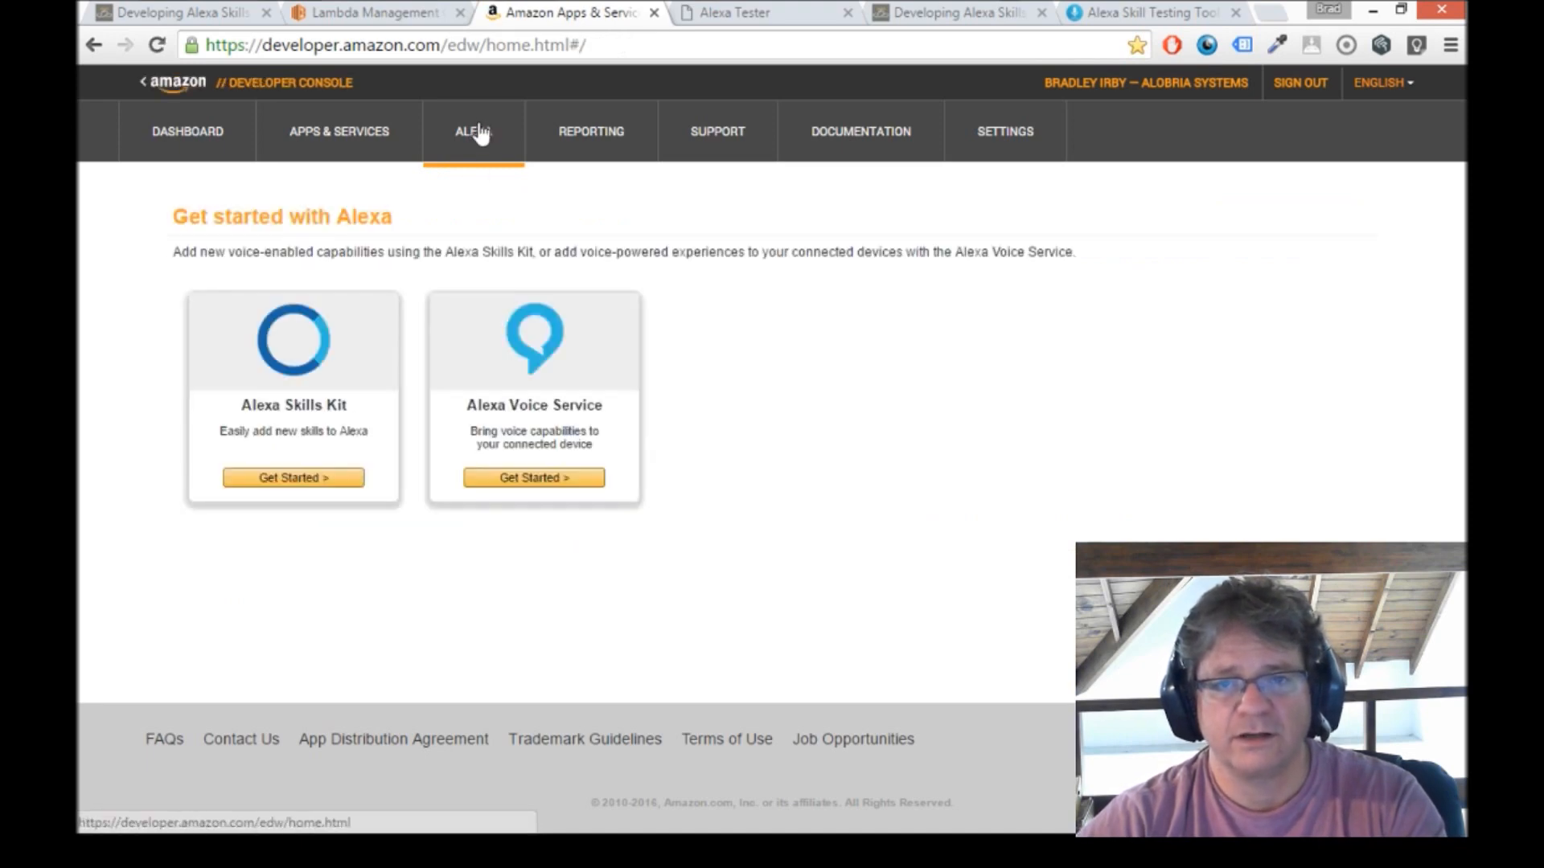
pyautogui.click(306, 479)
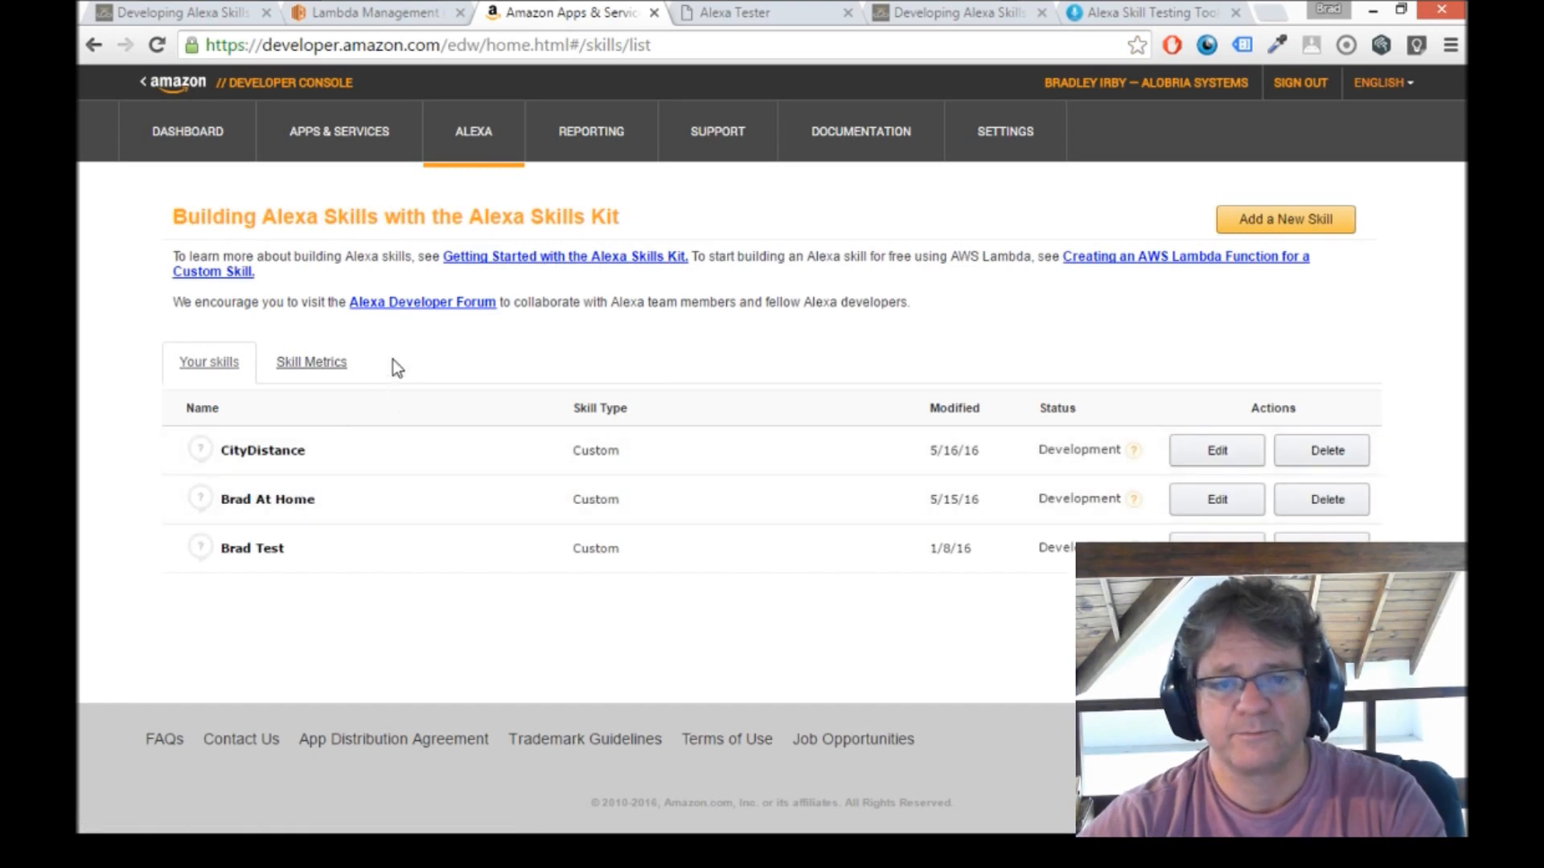
pyautogui.click(1264, 232)
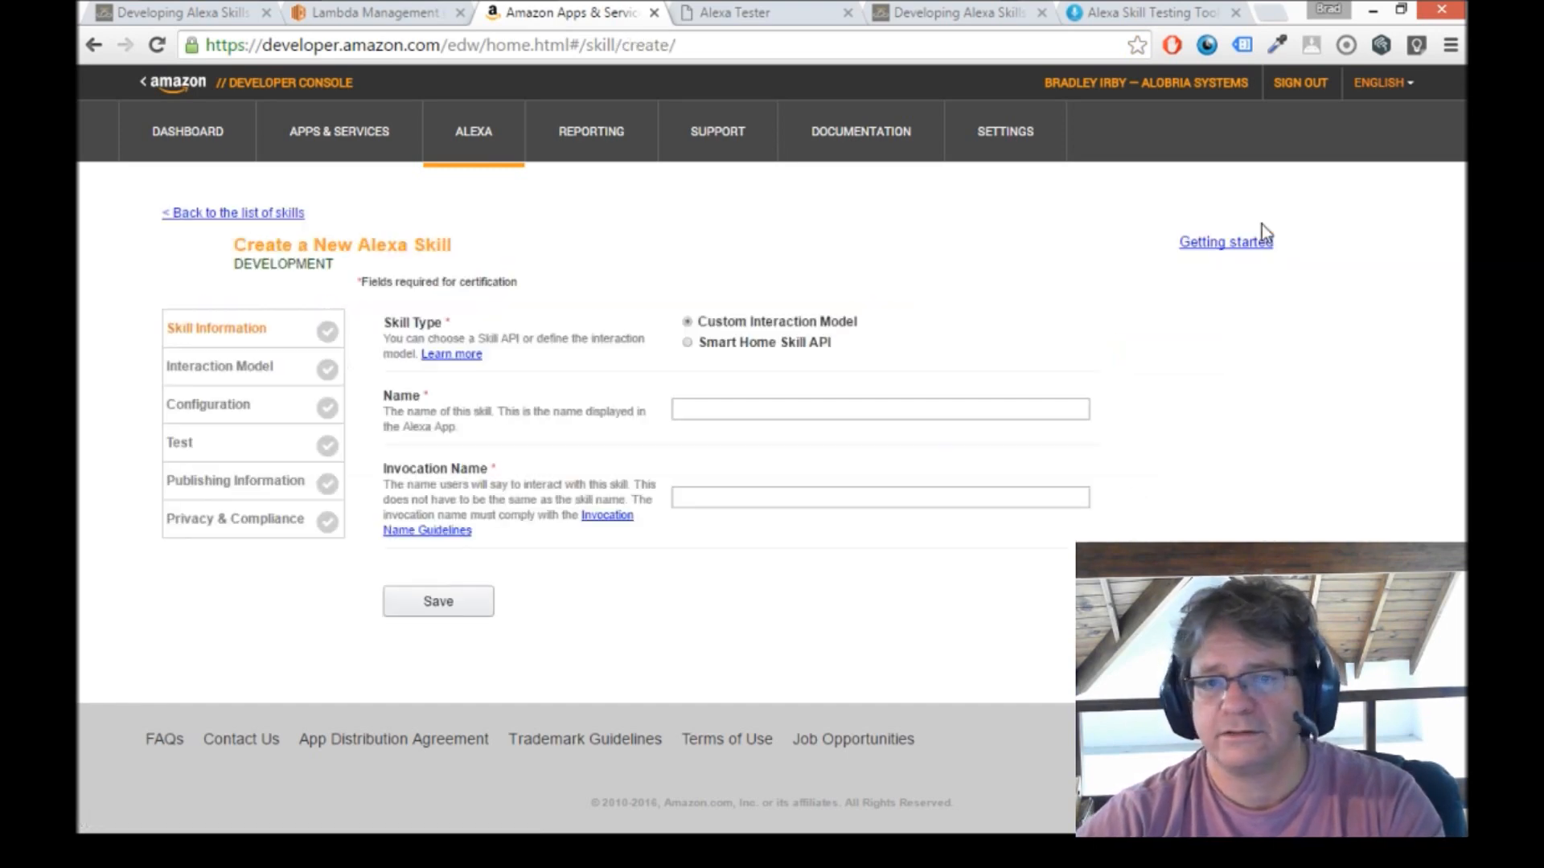
pyautogui.click(691, 410)
pyautogui.write('air')
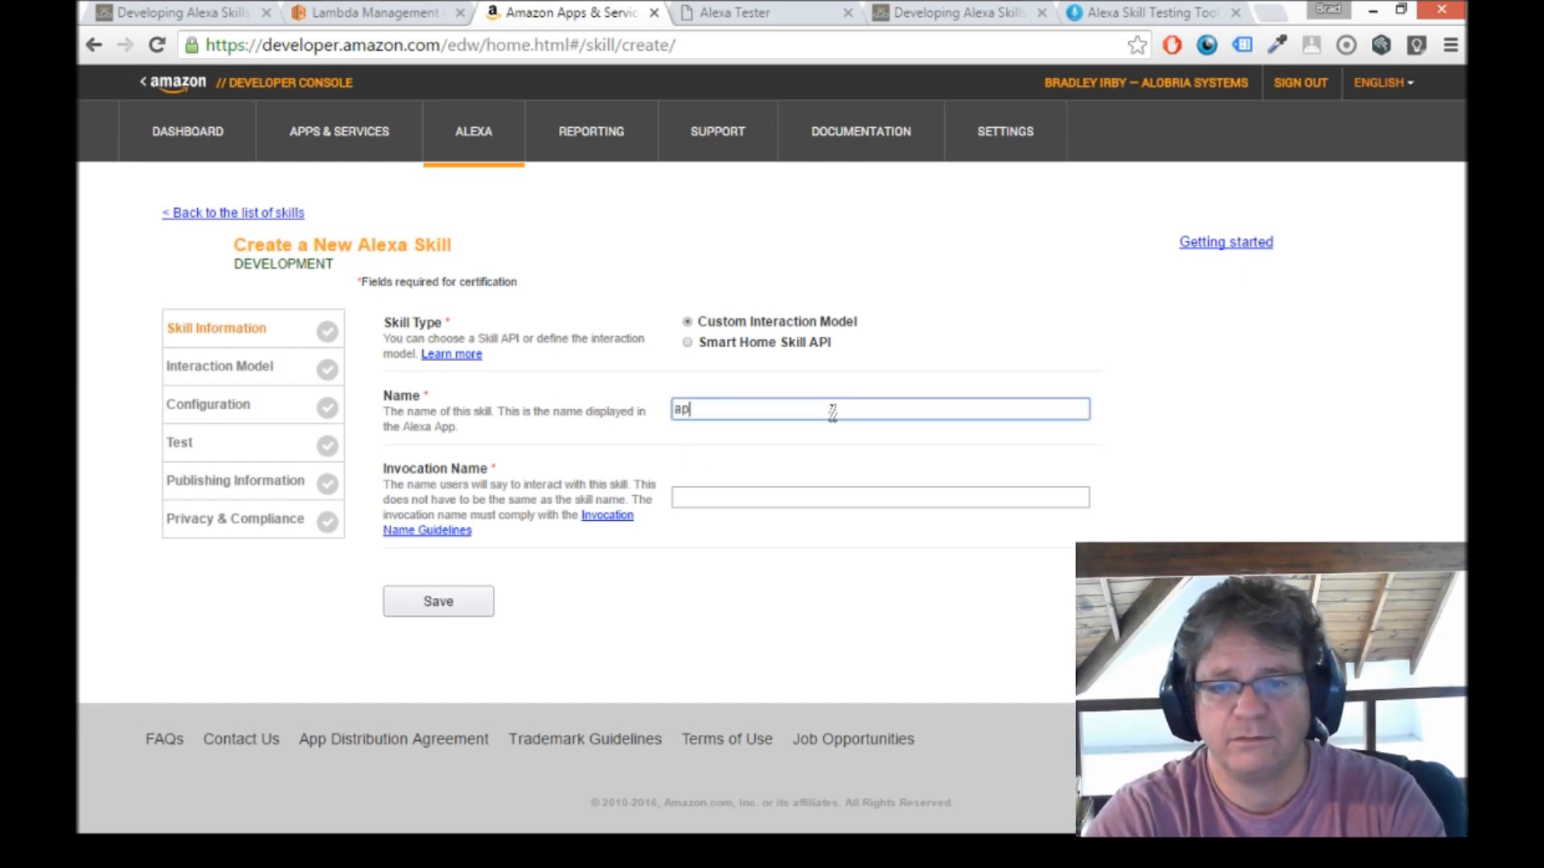
pyautogui.write('port info')
pyautogui.press('Tab')
pyautogui.press('Tab')
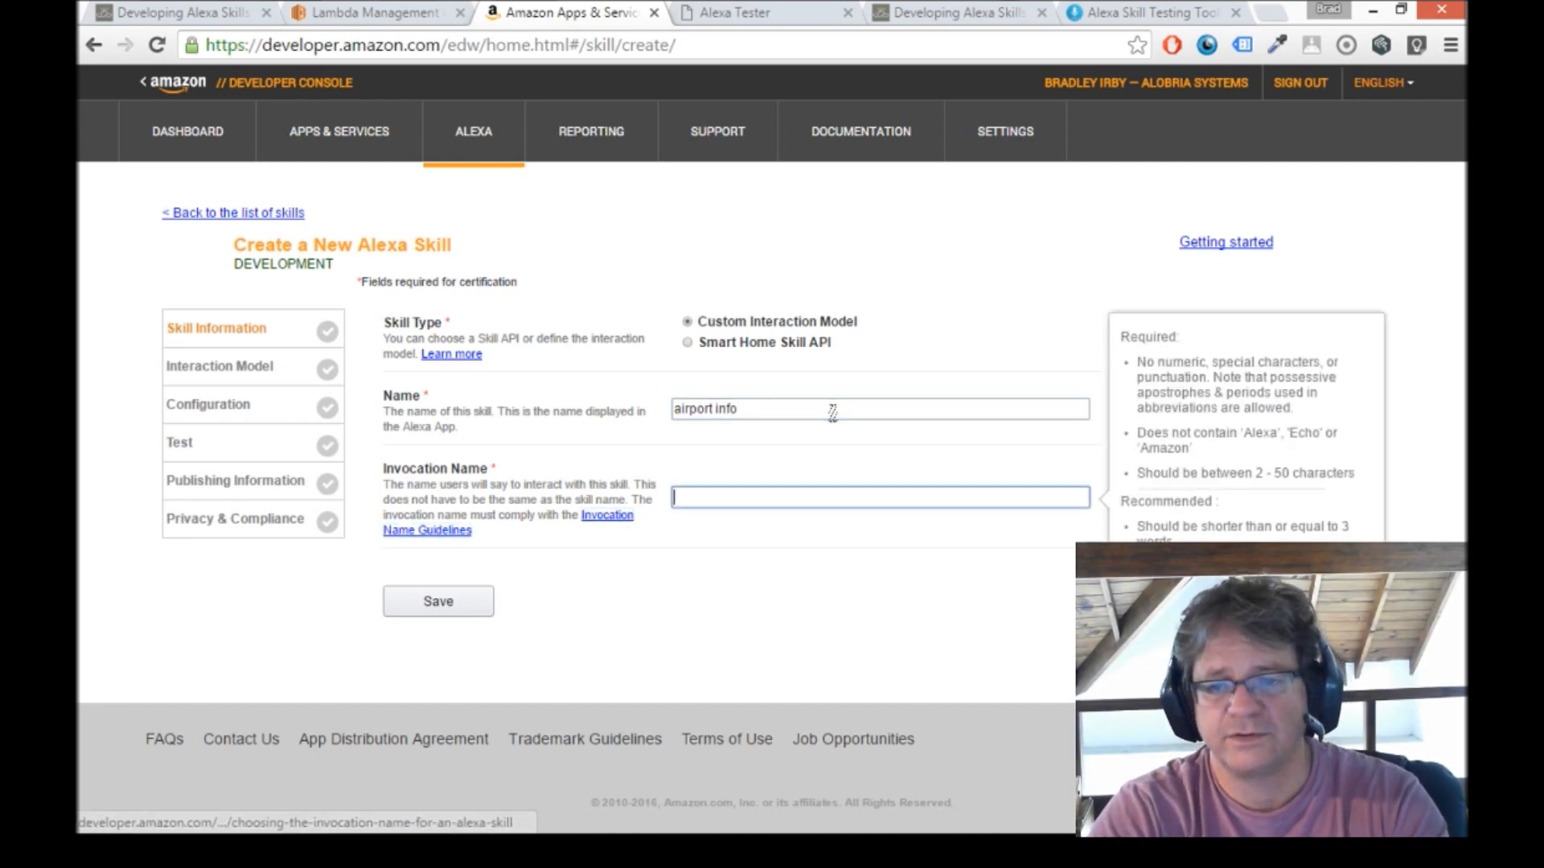
pyautogui.write('airport info')
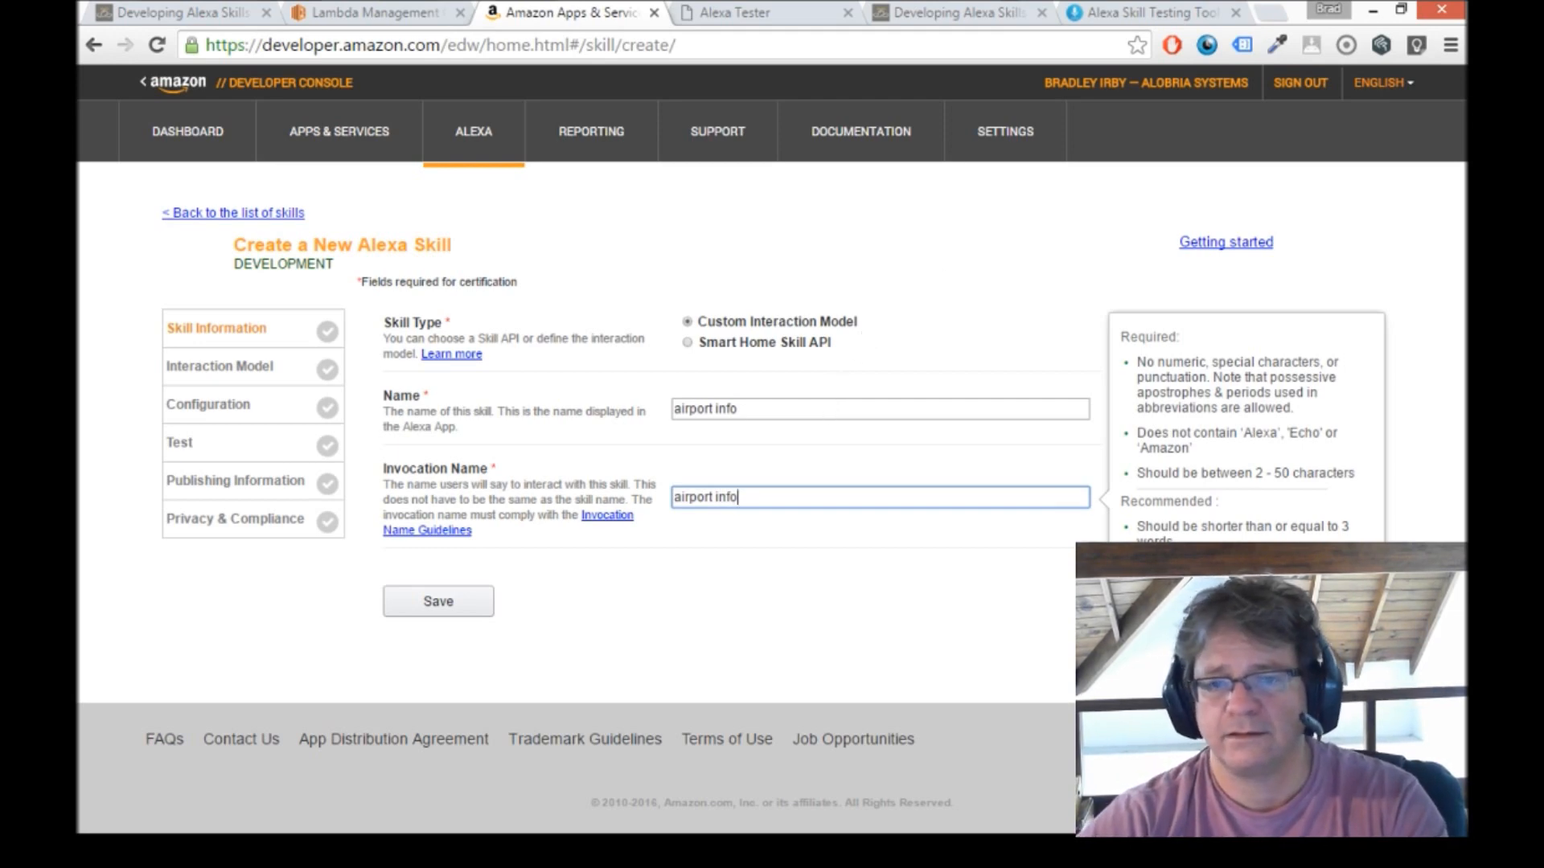
pyautogui.press('Return')
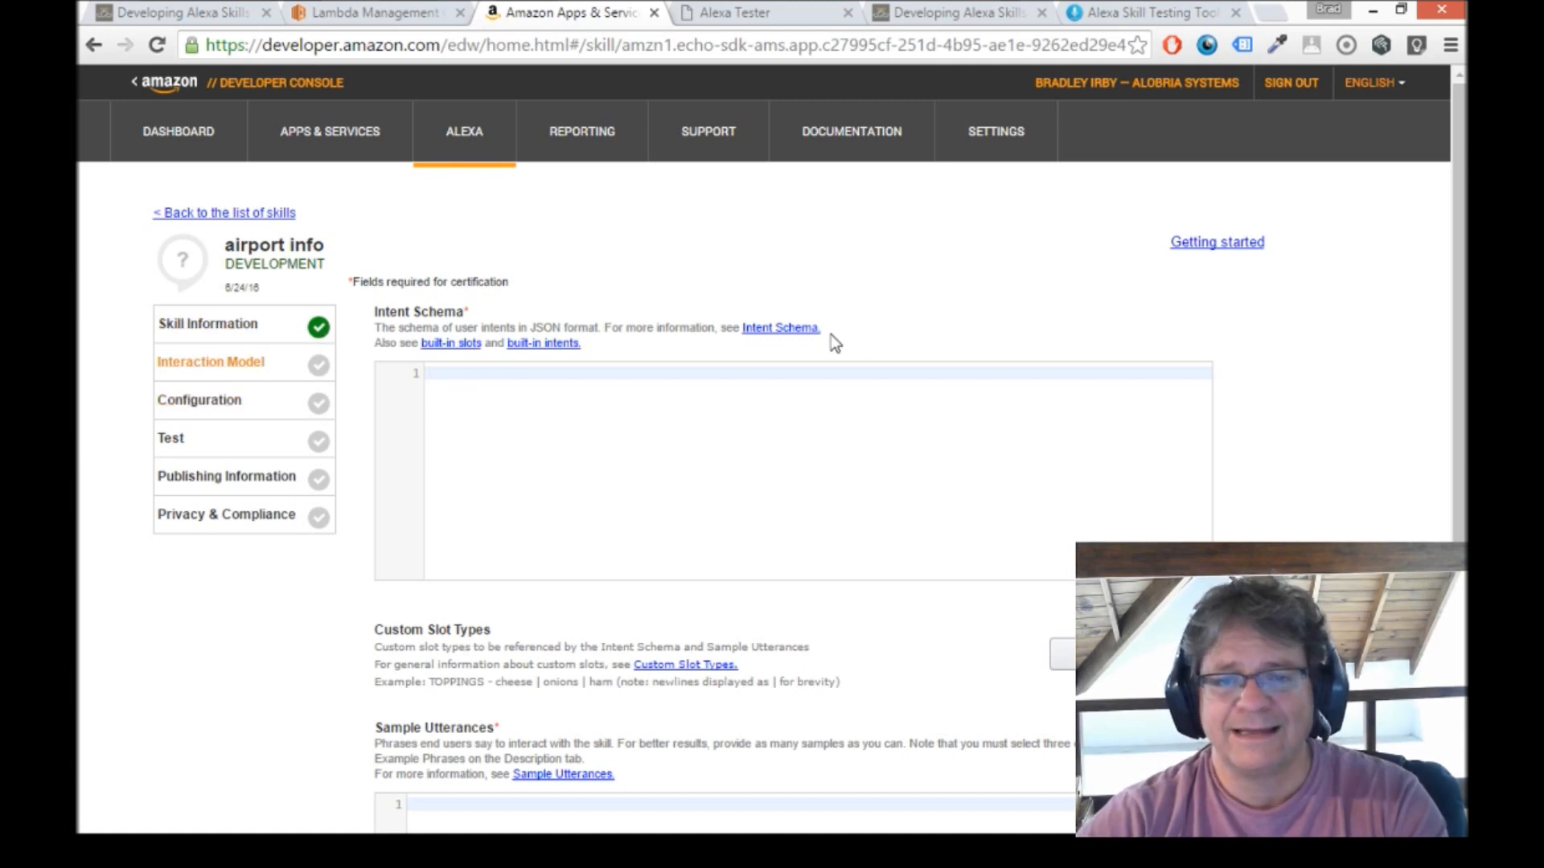
# Start the local alexa-app Node.js server from the Visual Studio project.
pyautogui.moveTo(1460, 246); pyautogui.dragTo(1462, 341)
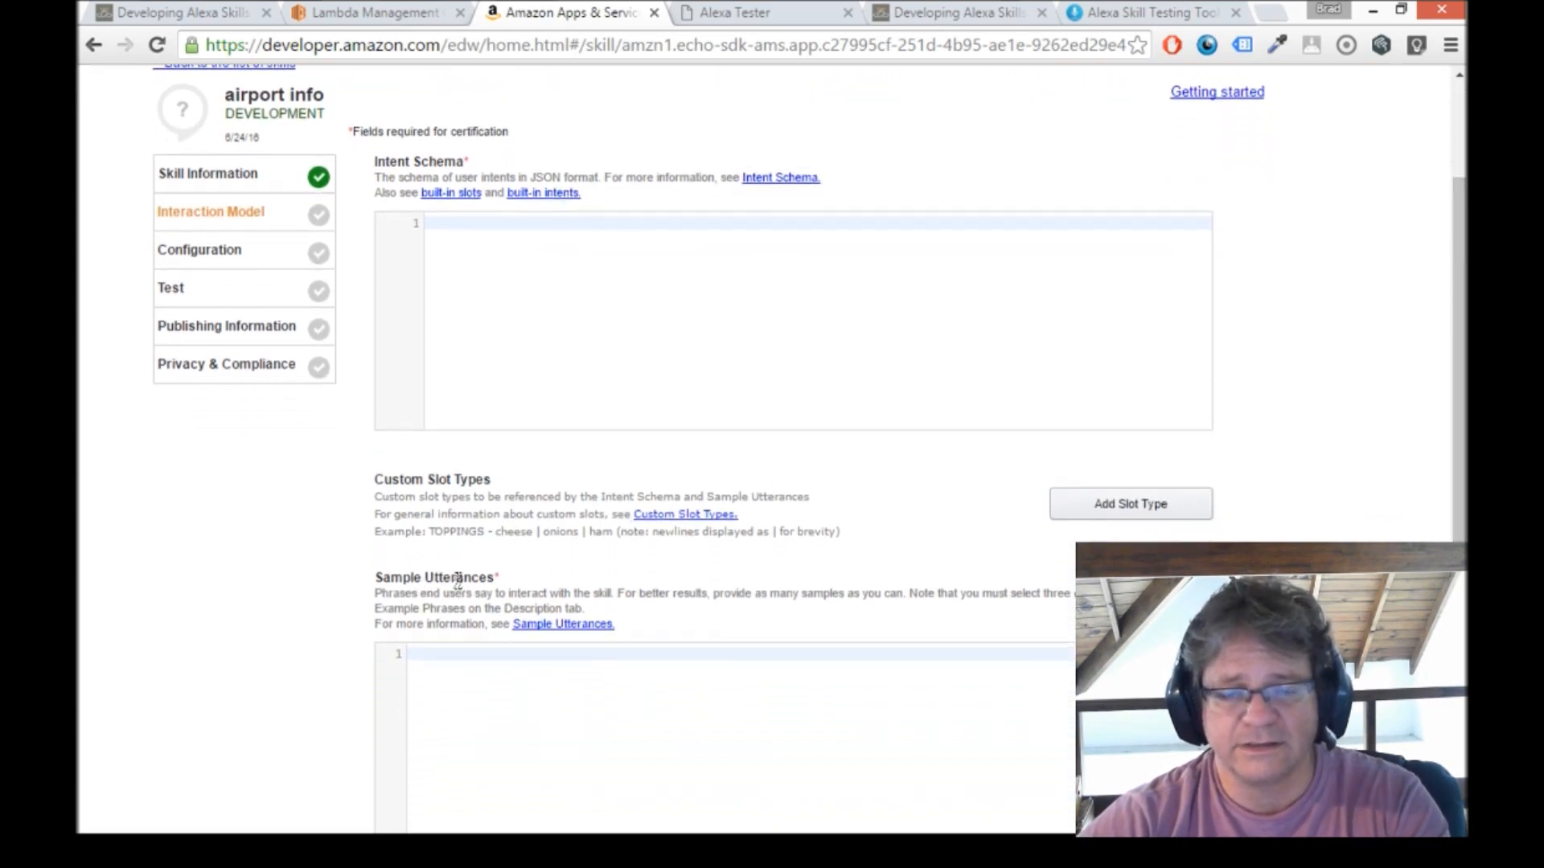
pyautogui.click(521, 332)
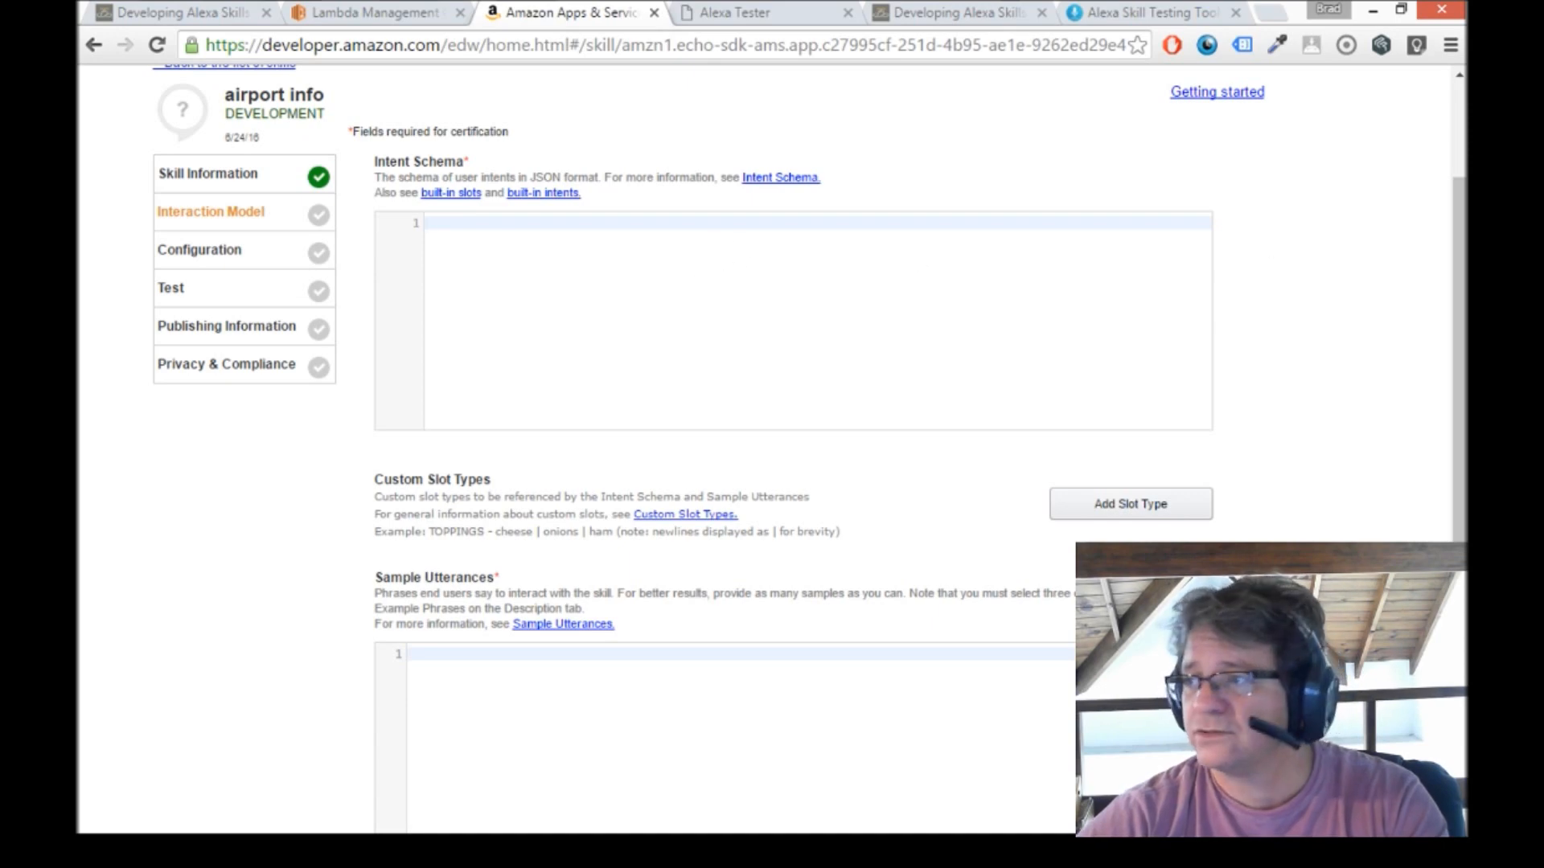
pyautogui.hotkey('alt', 'Tab')
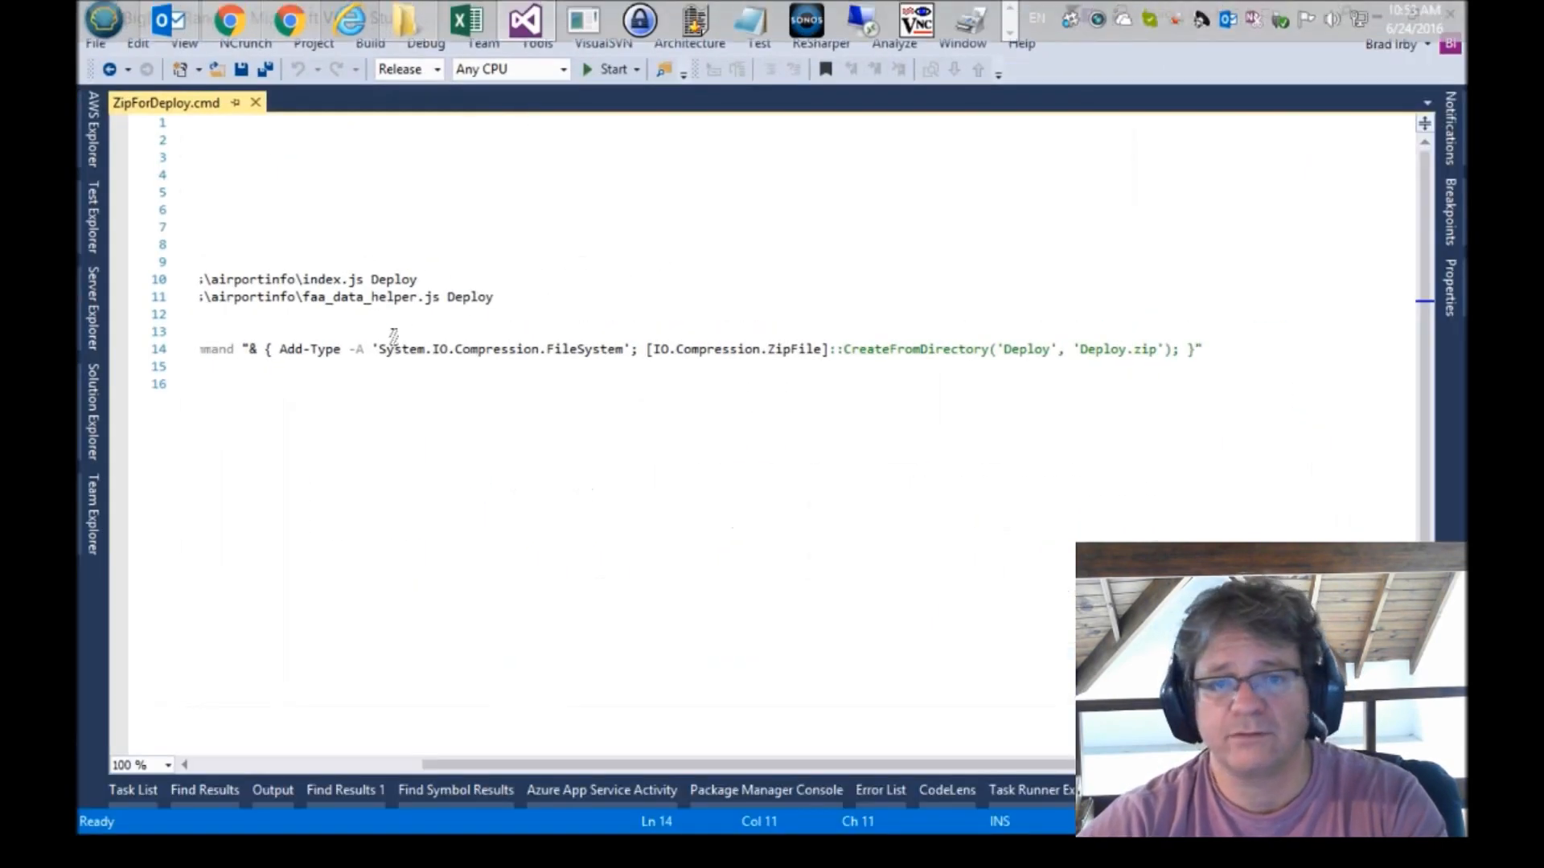
pyautogui.click(392, 402)
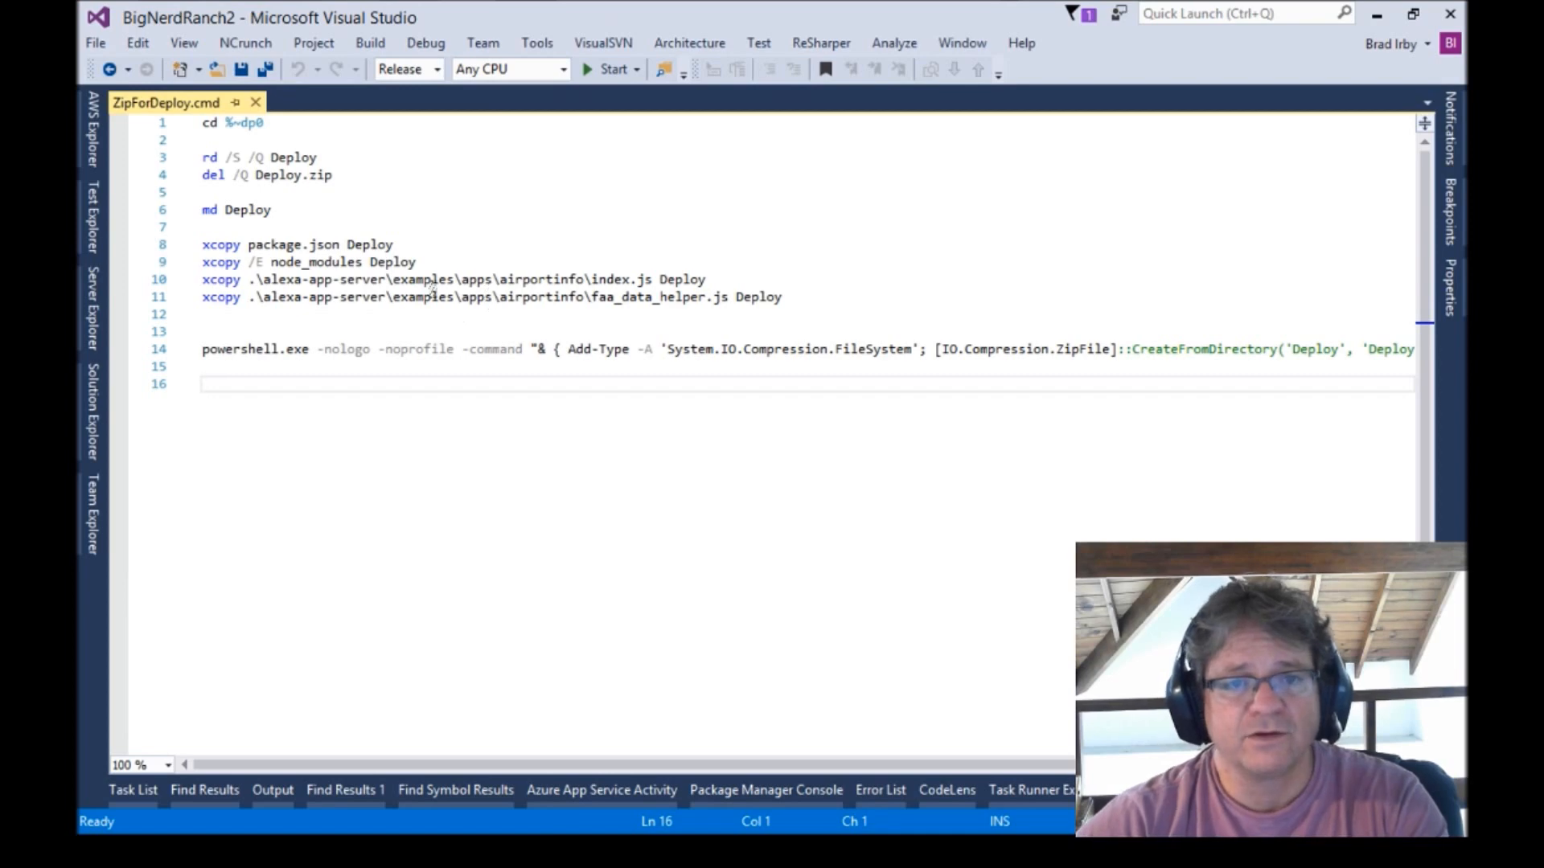
pyautogui.click(605, 70)
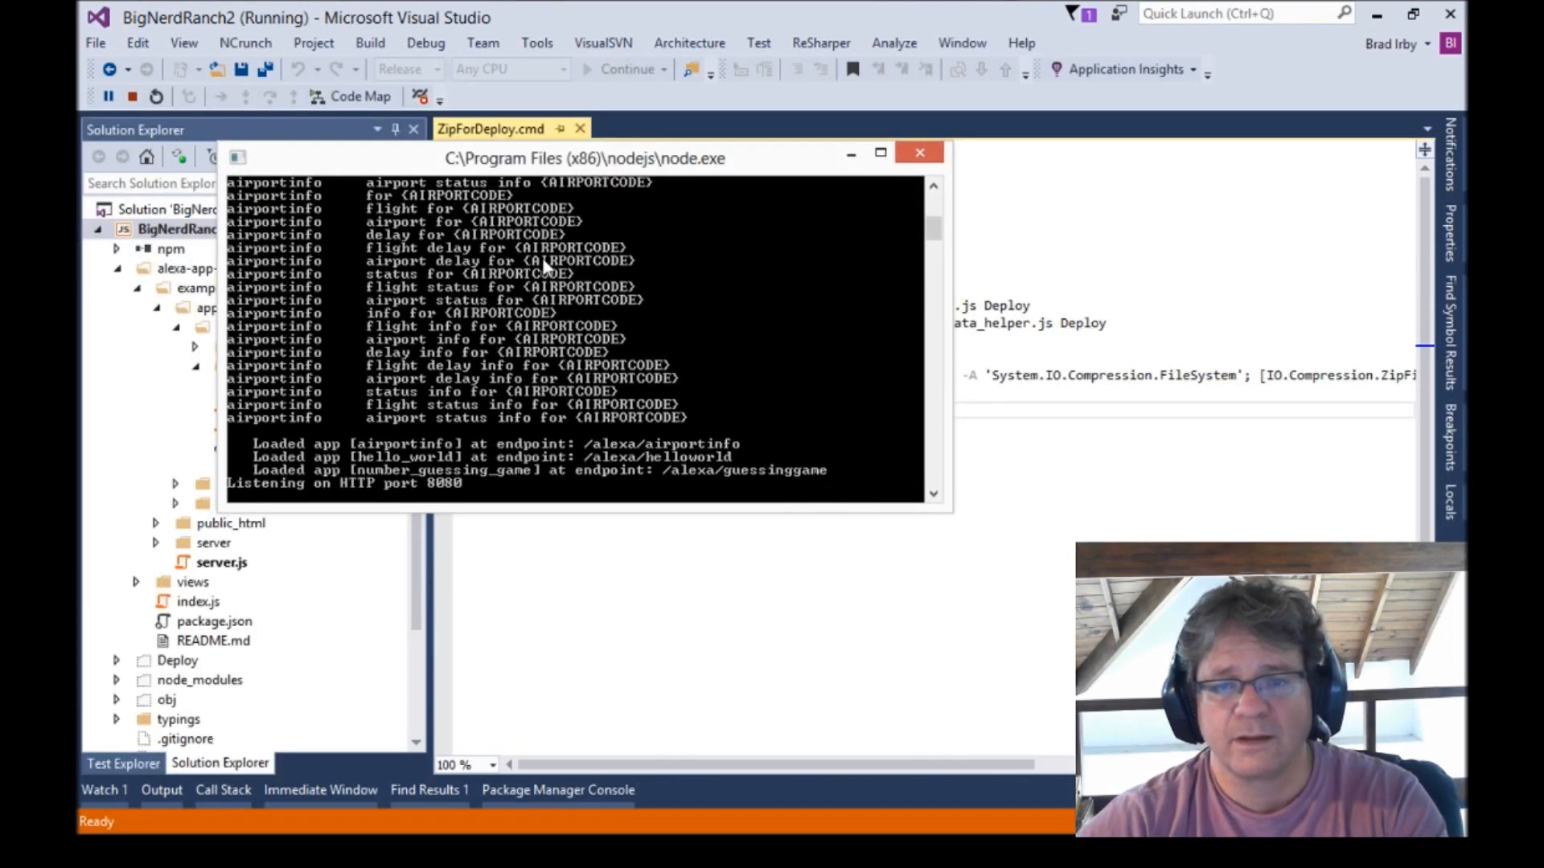
pyautogui.moveTo(514, 505); pyautogui.dragTo(521, 731)
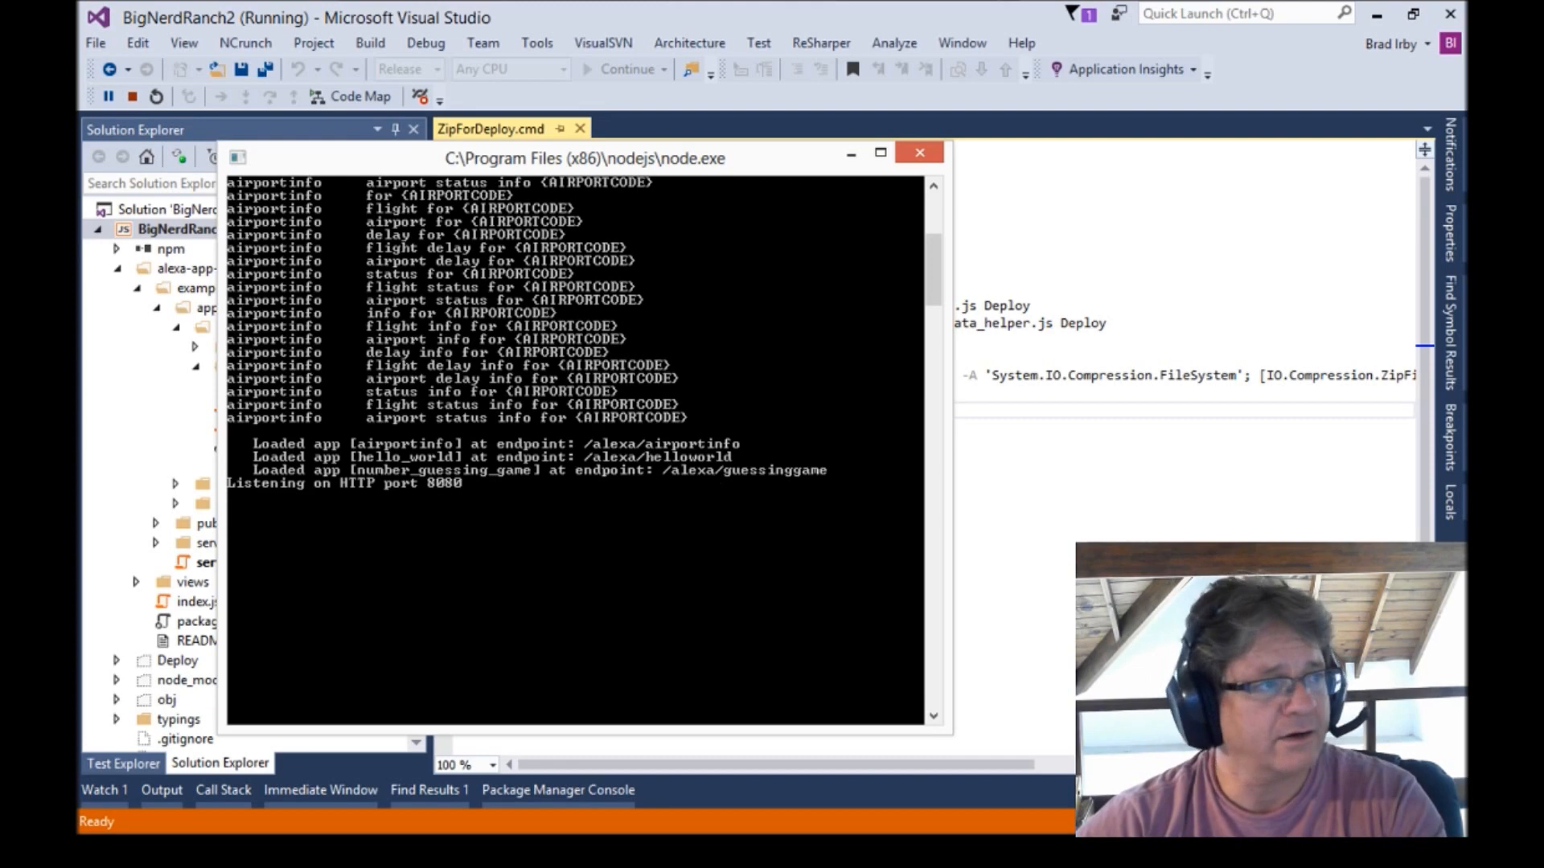
pyautogui.hotkey('alt', 'Tab')
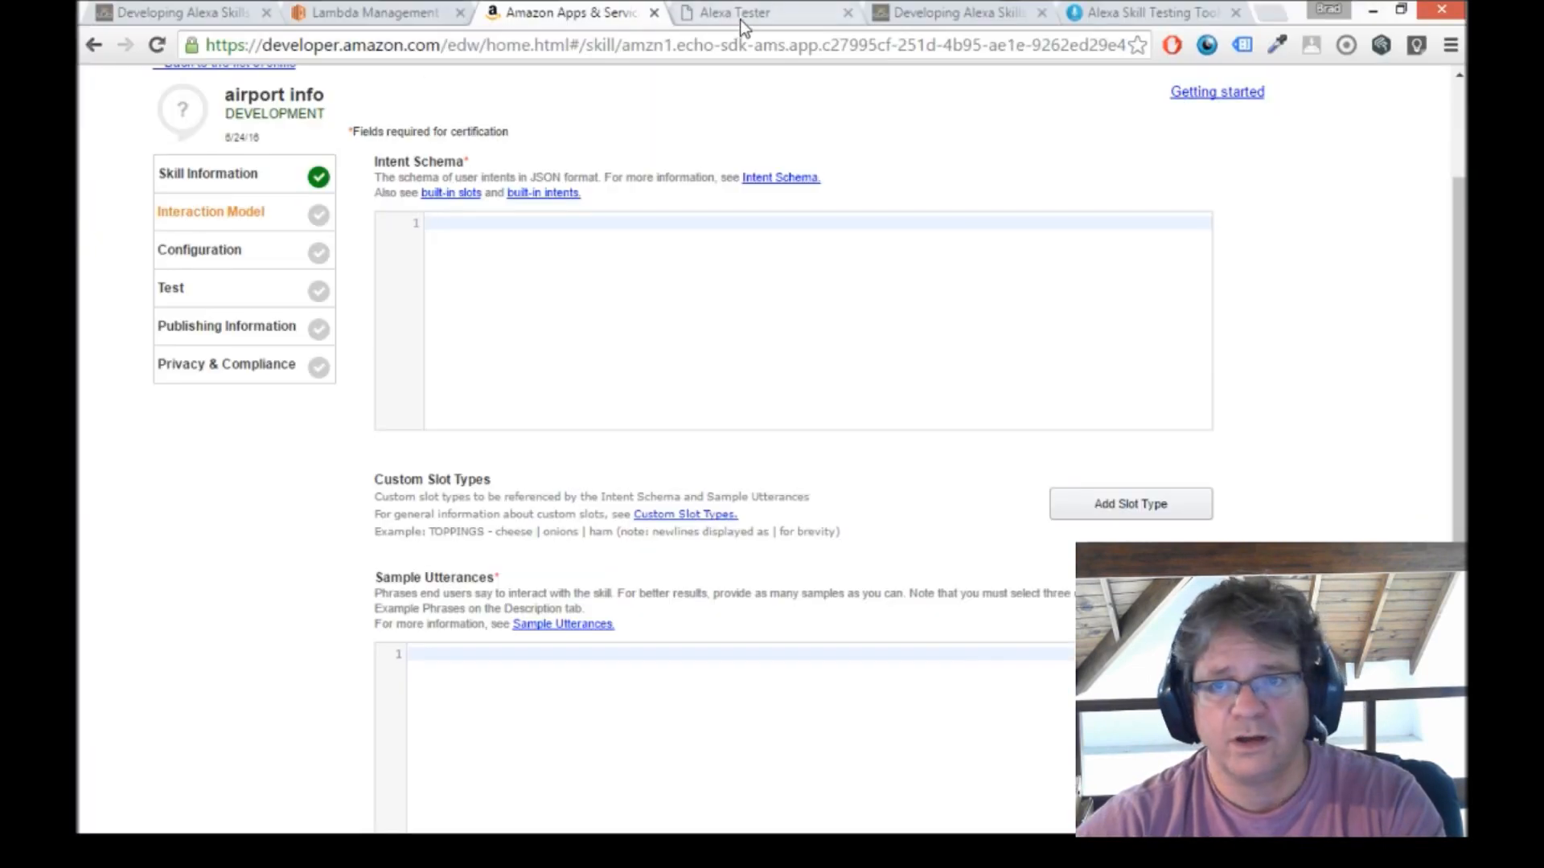
# Copy the intent schema from the local Alexa Tester page and paste it into the skill's Intent Schema.
pyautogui.click(740, 20)
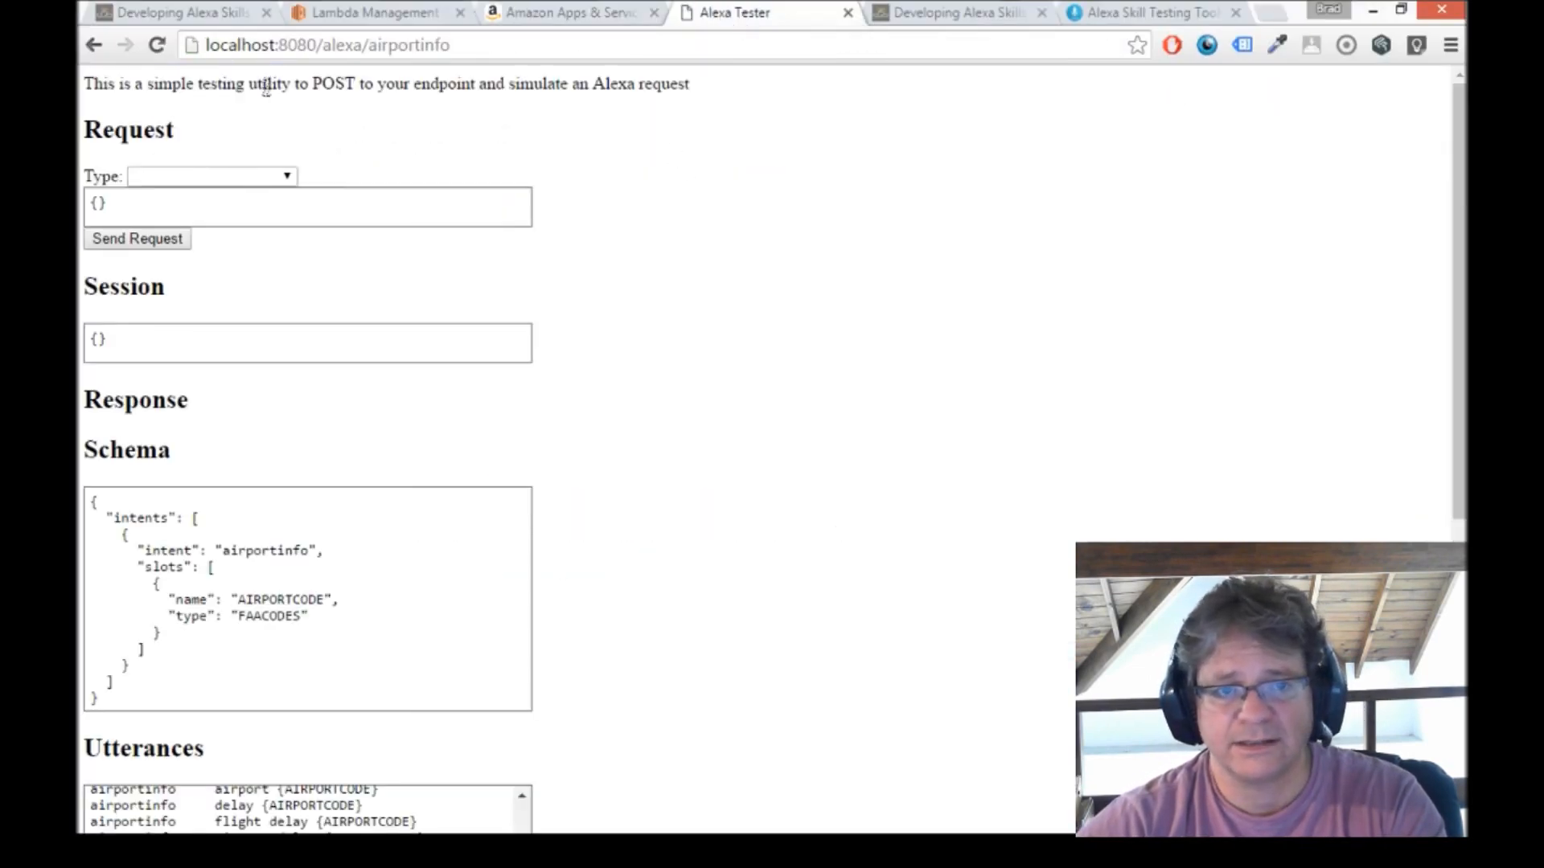
pyautogui.scroll(-4, 728, 233)
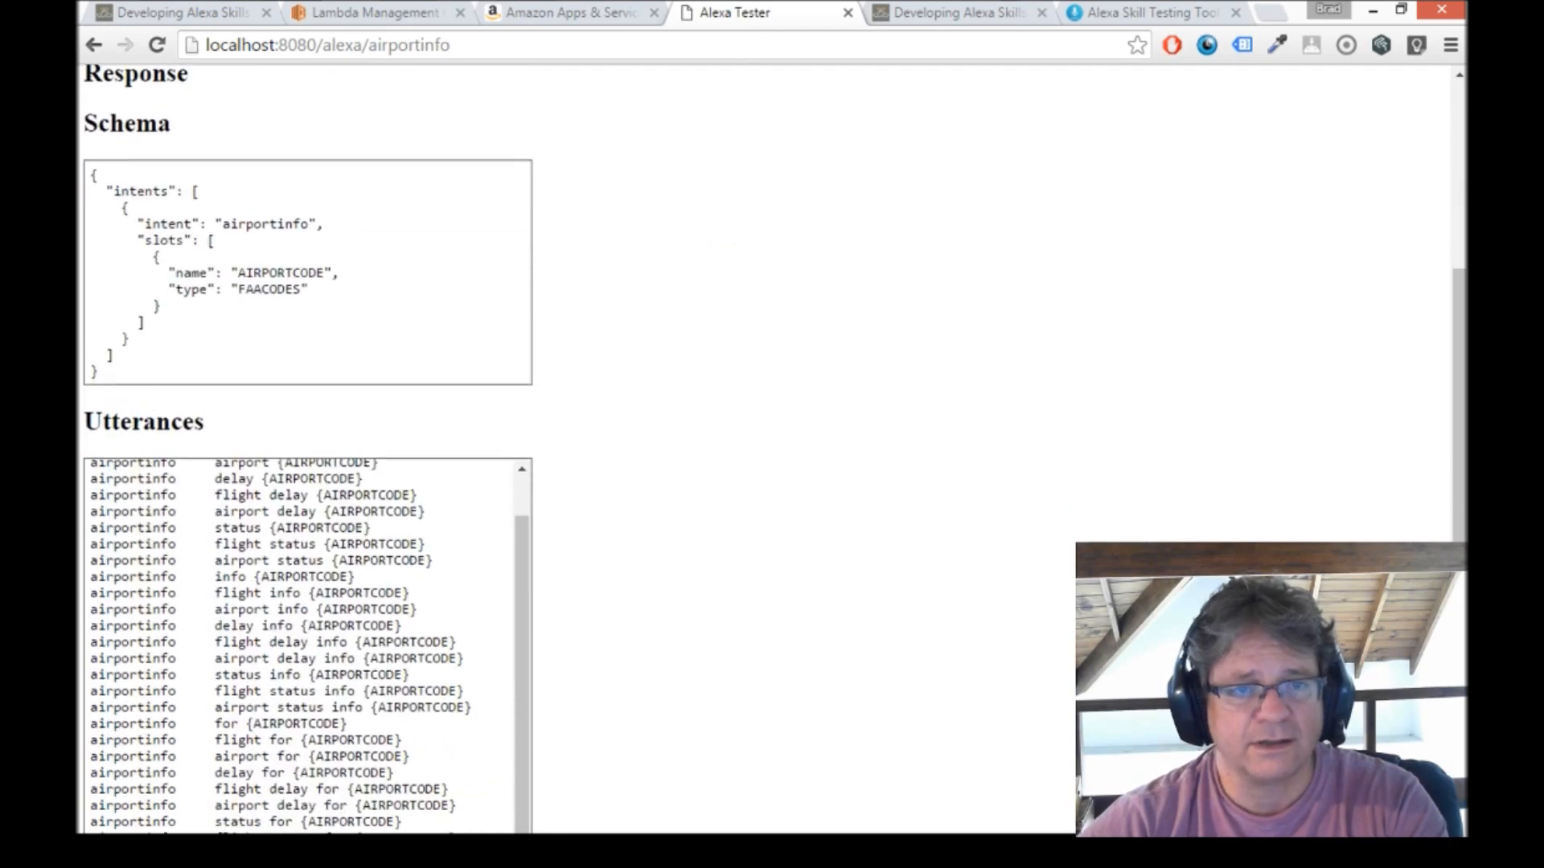
pyautogui.click(100, 375)
pyautogui.hotkey('ctrl', 'a')
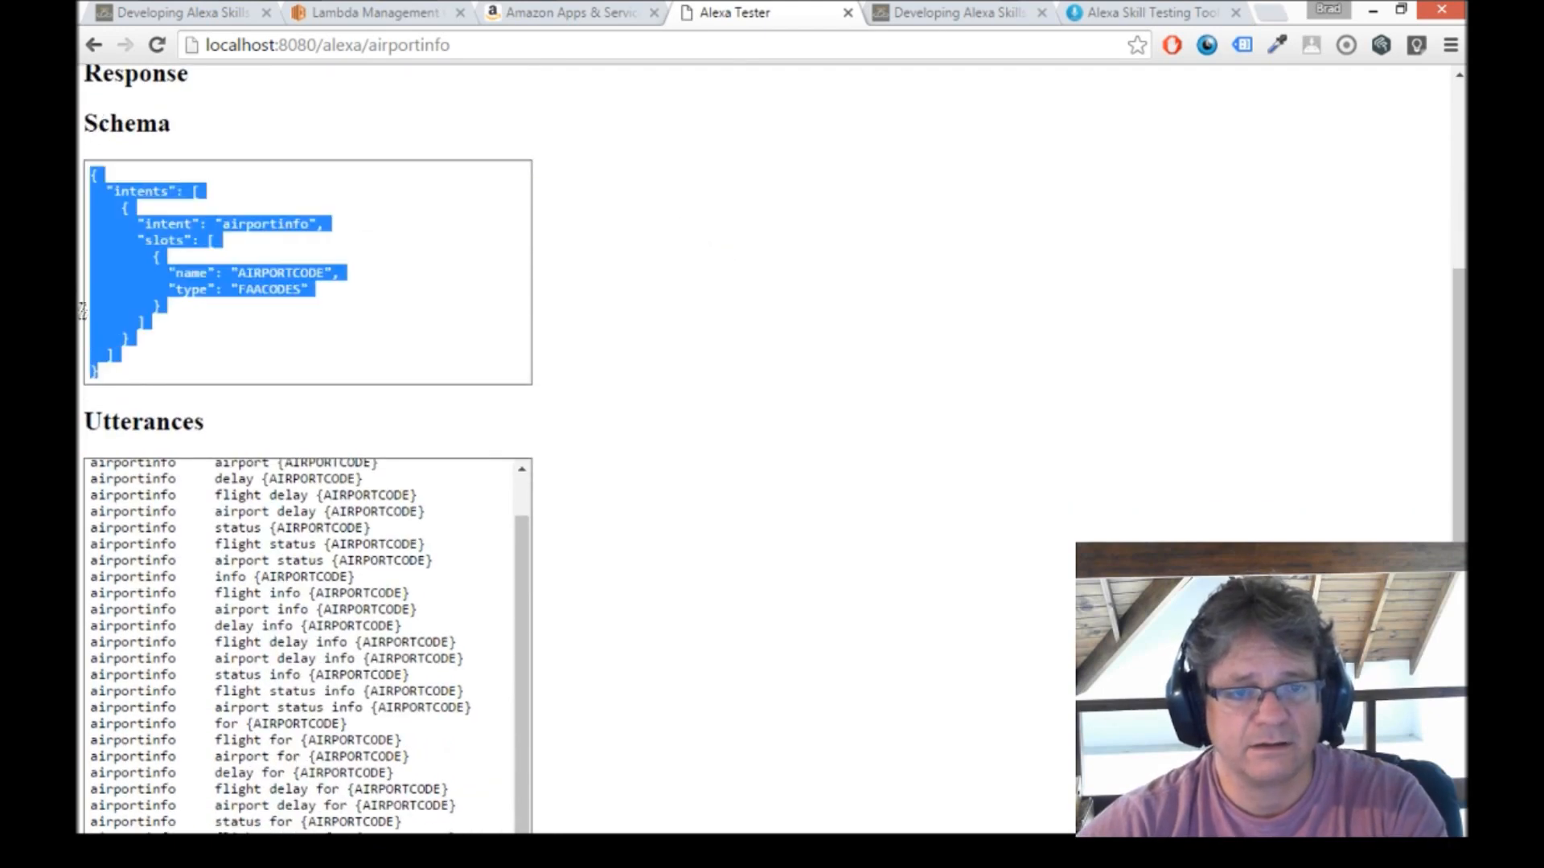
pyautogui.rightClick(138, 193)
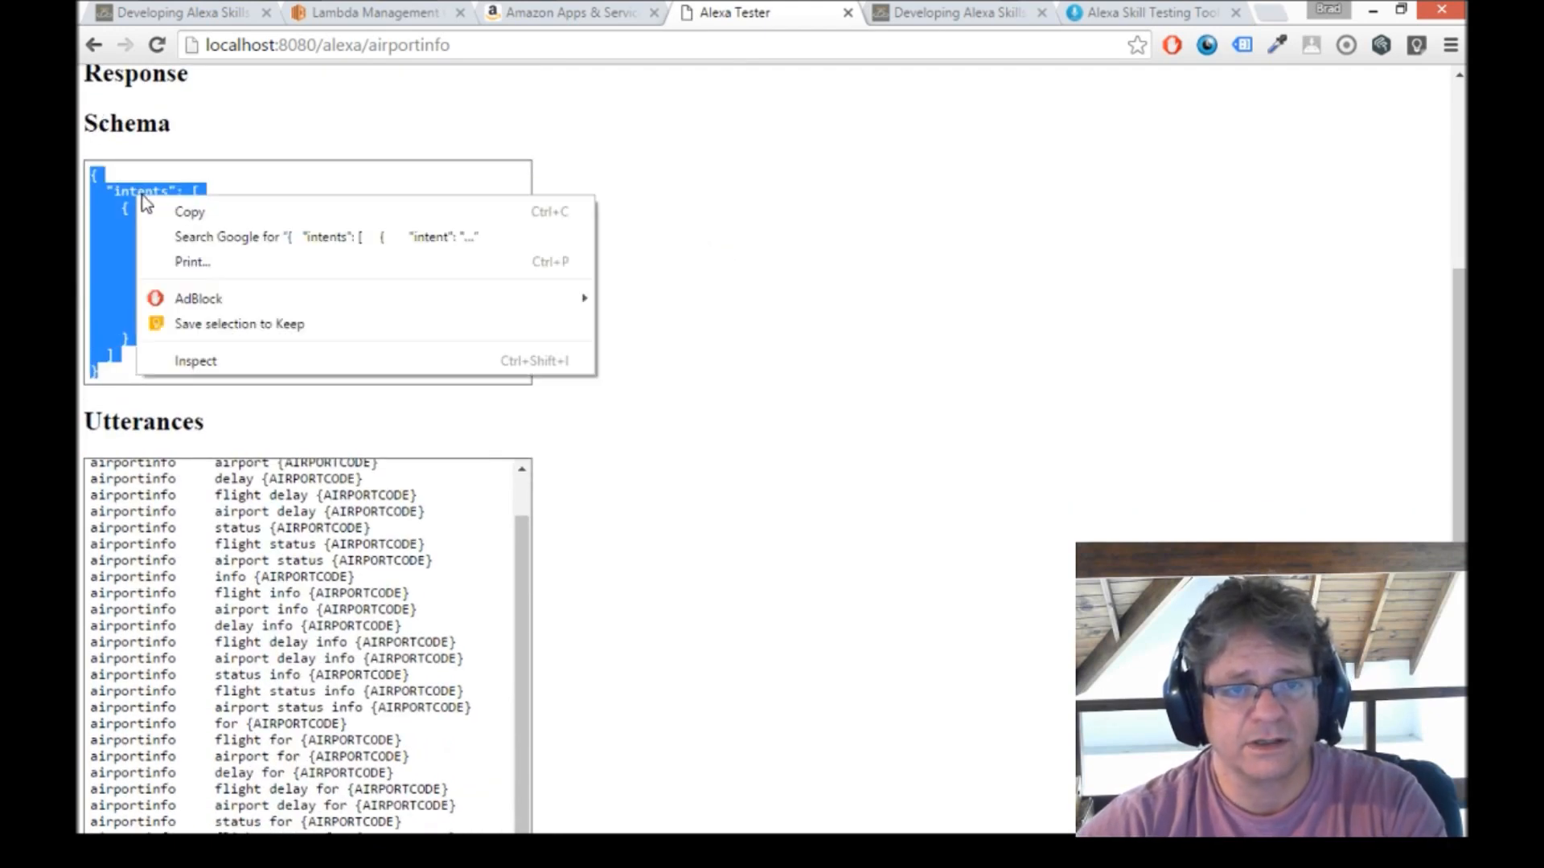
pyautogui.click(185, 211)
pyautogui.click(611, 18)
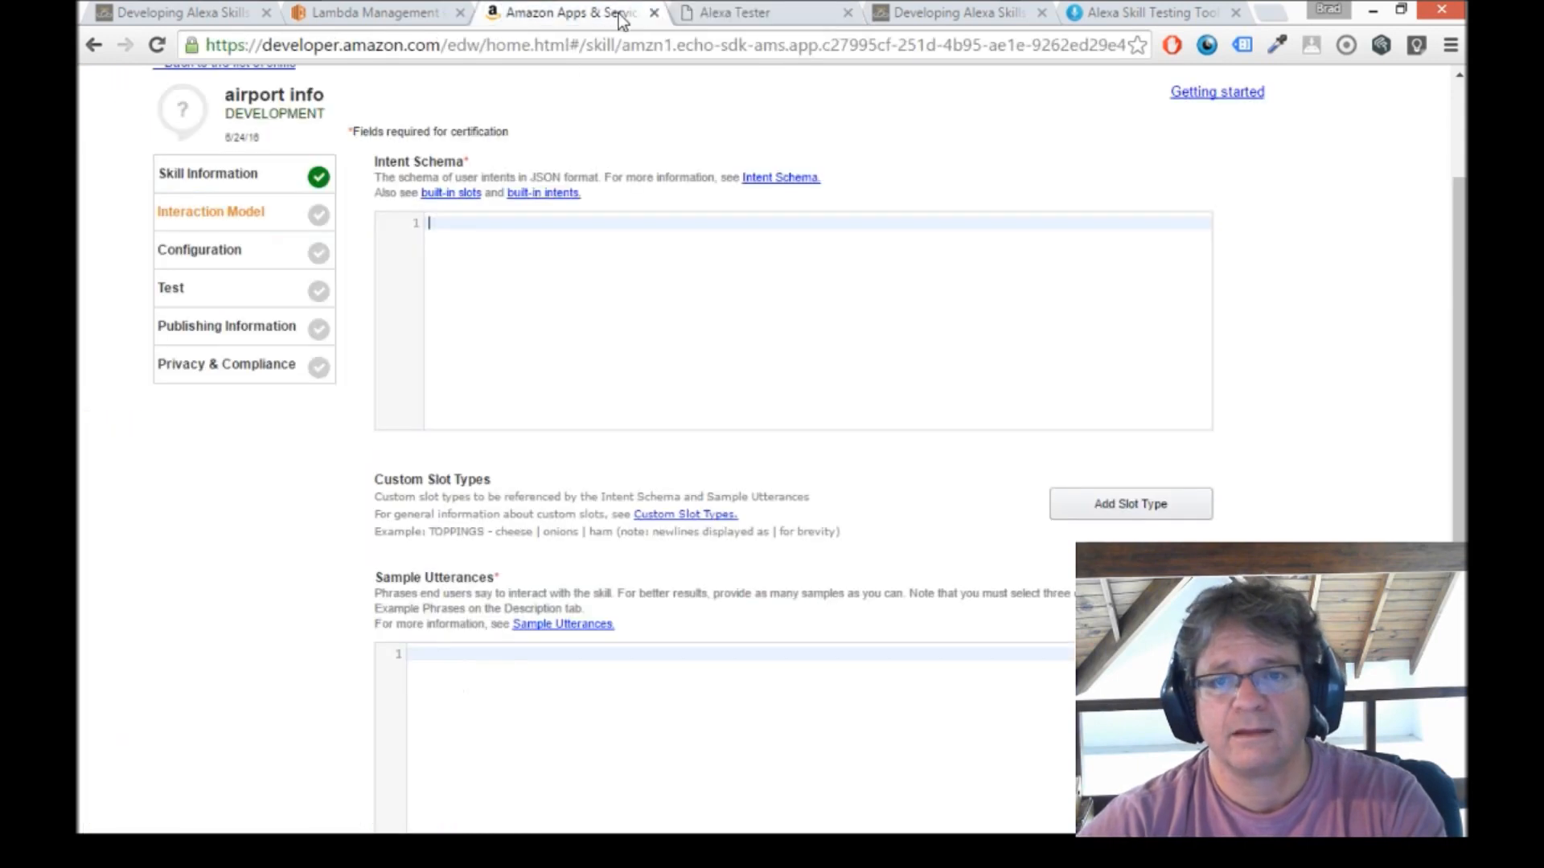
pyautogui.rightClick(556, 300)
pyautogui.click(638, 413)
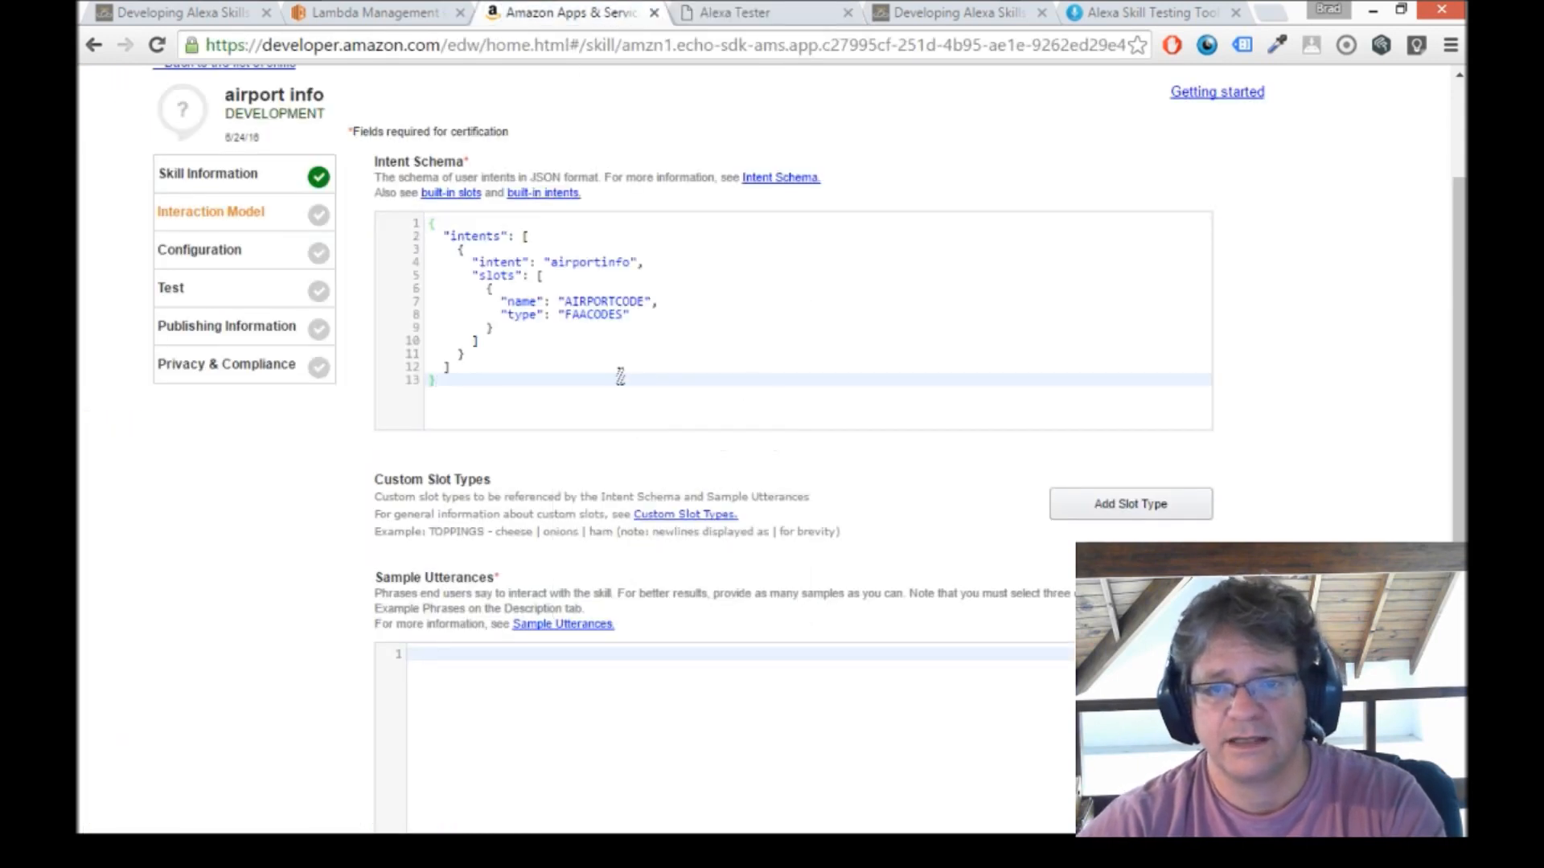
# Copy all utterances from the Alexa Tester page and paste them into the skill's Sample Utterances.
pyautogui.scroll(-3, 1313, 375)
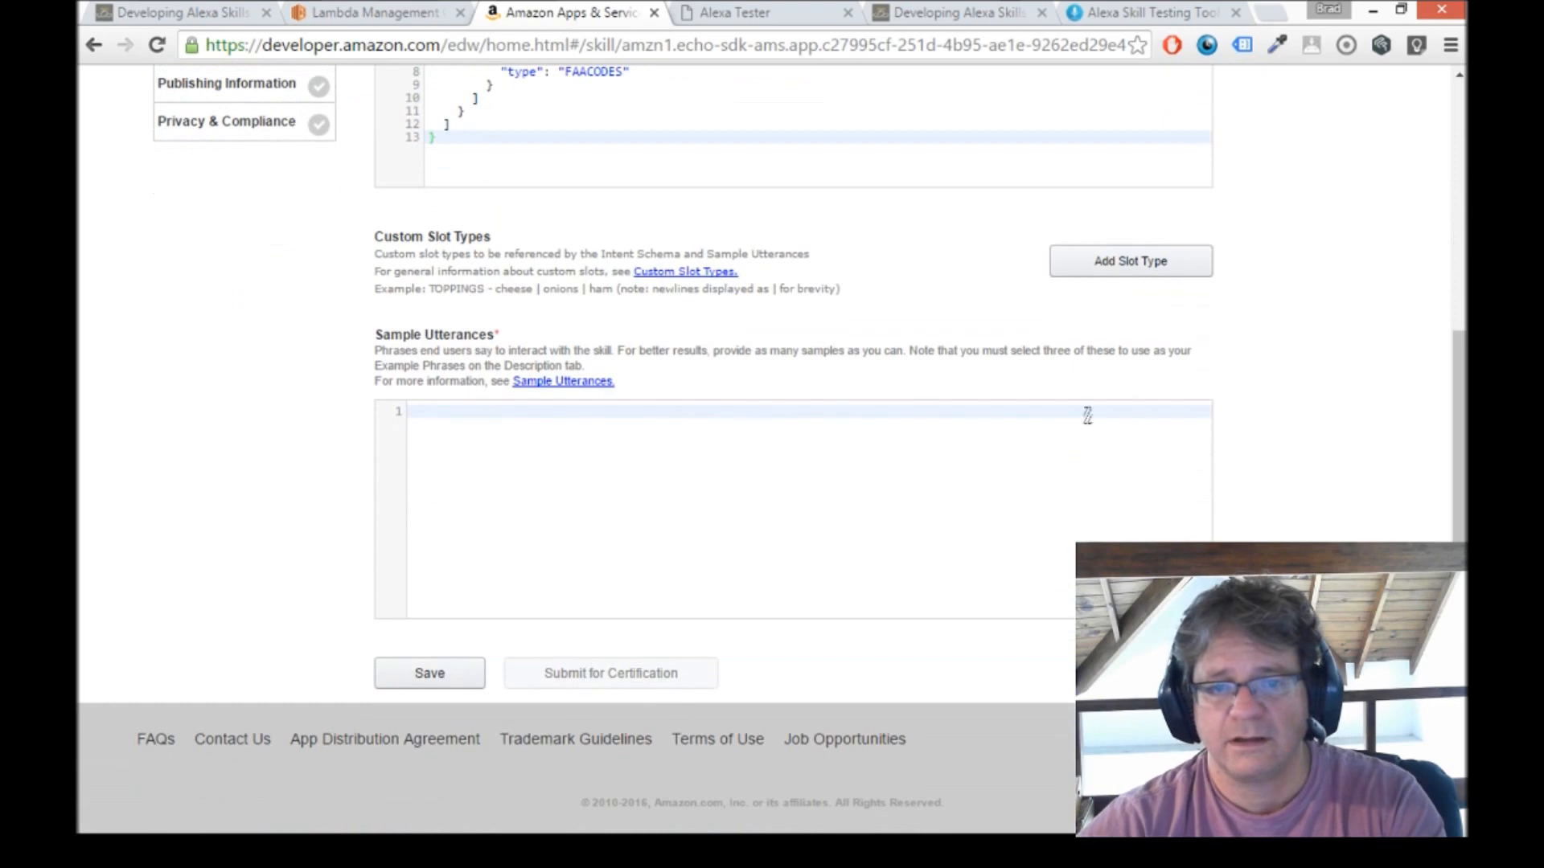
pyautogui.click(767, 14)
pyautogui.click(681, 388)
pyautogui.scroll(-1, 680, 387)
pyautogui.scroll(-2, 680, 388)
pyautogui.scroll(1, 520, 289)
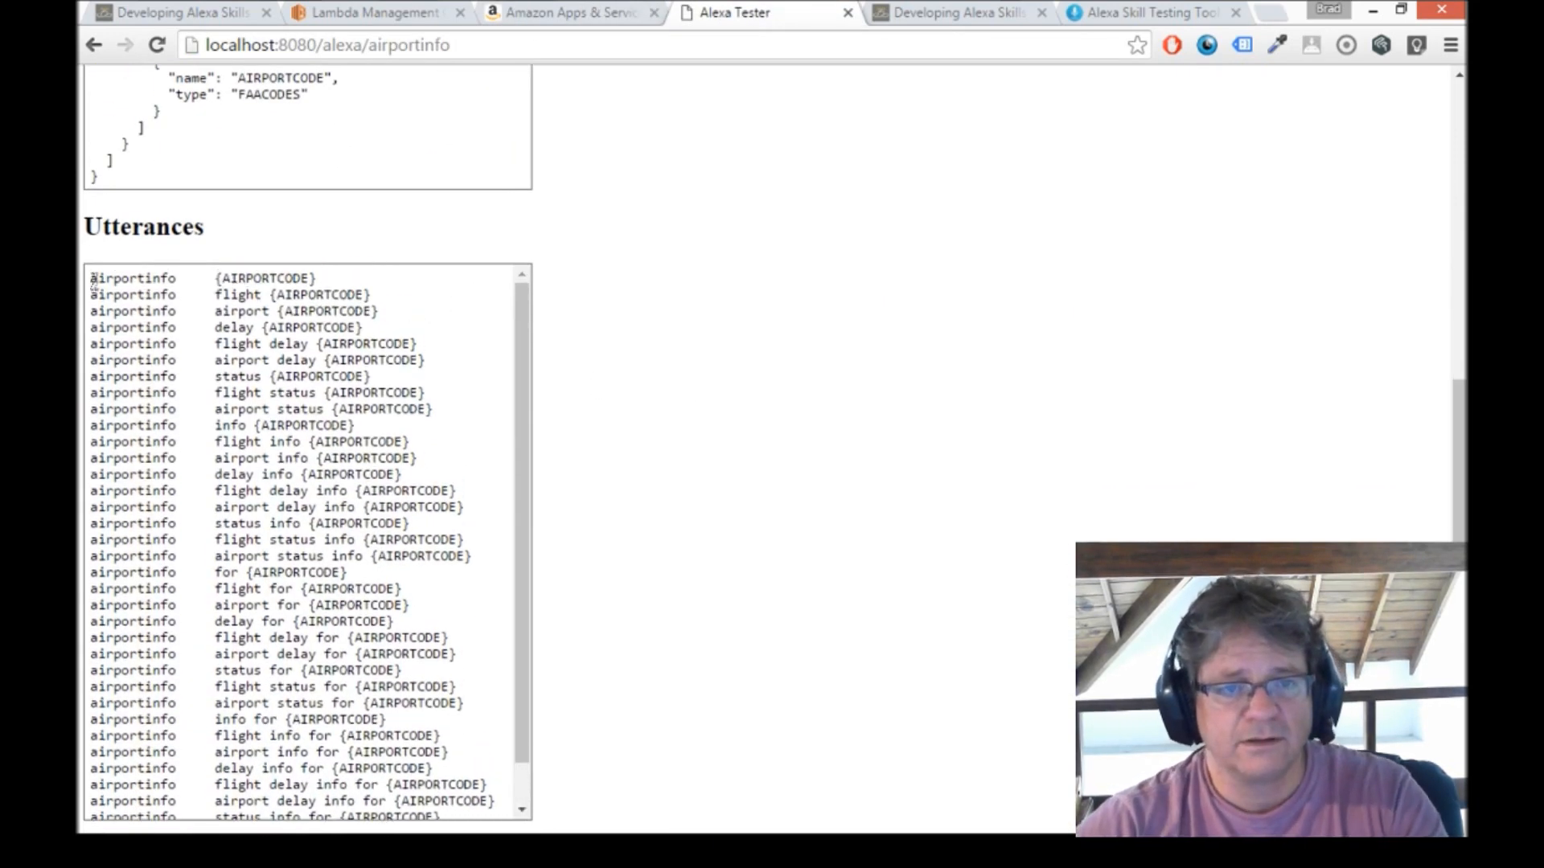
pyautogui.scroll(-1, 401, 575)
pyautogui.click(494, 814)
pyautogui.hotkey('ctrl', 'a')
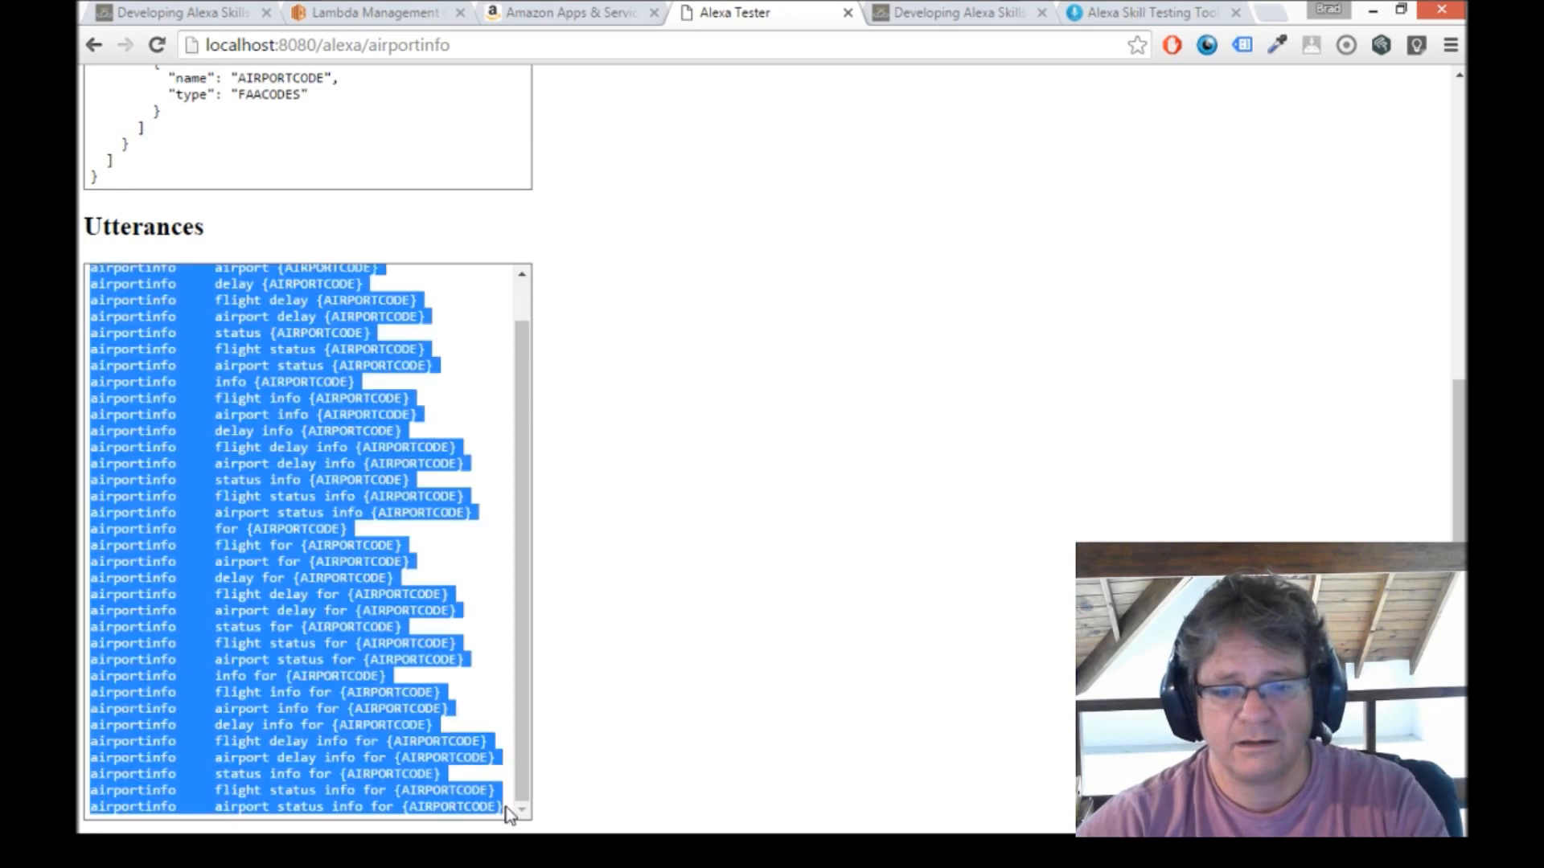
pyautogui.rightClick(271, 449)
pyautogui.click(289, 461)
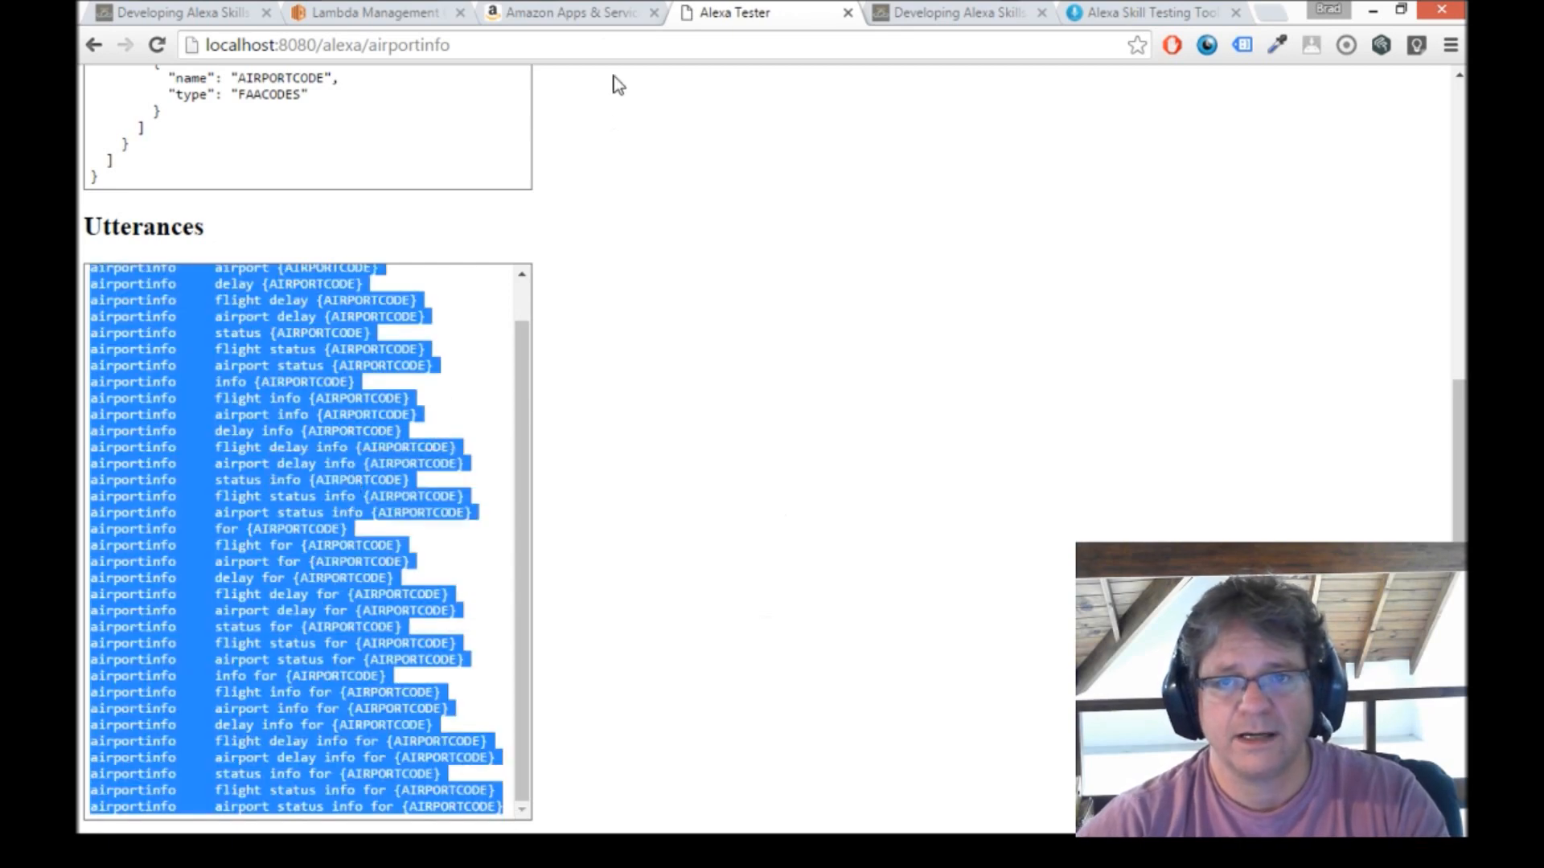
pyautogui.click(600, 24)
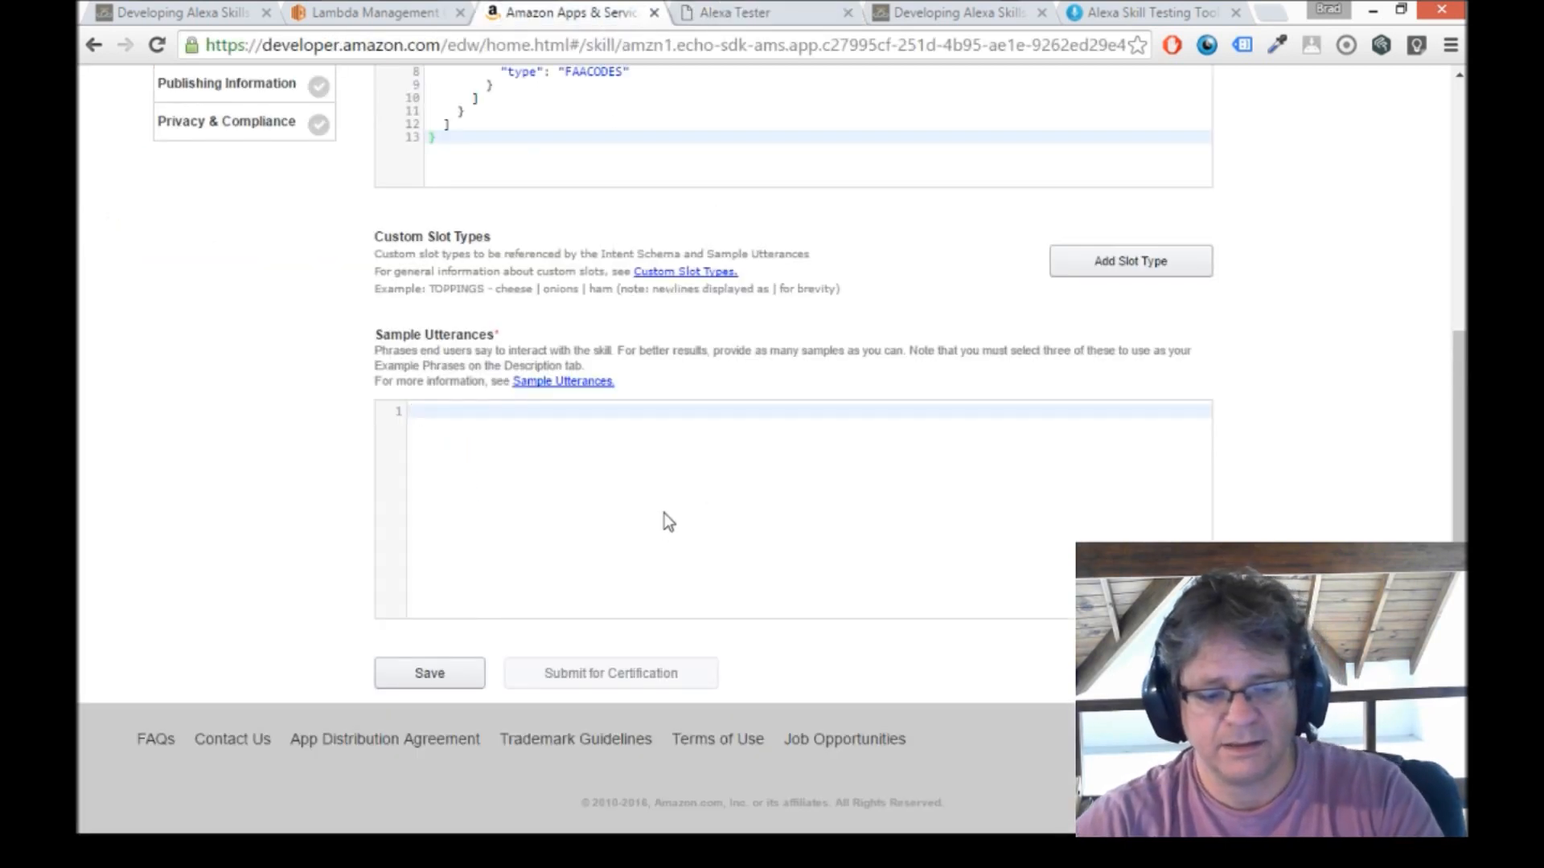
pyautogui.hotkey('ctrl', 'v')
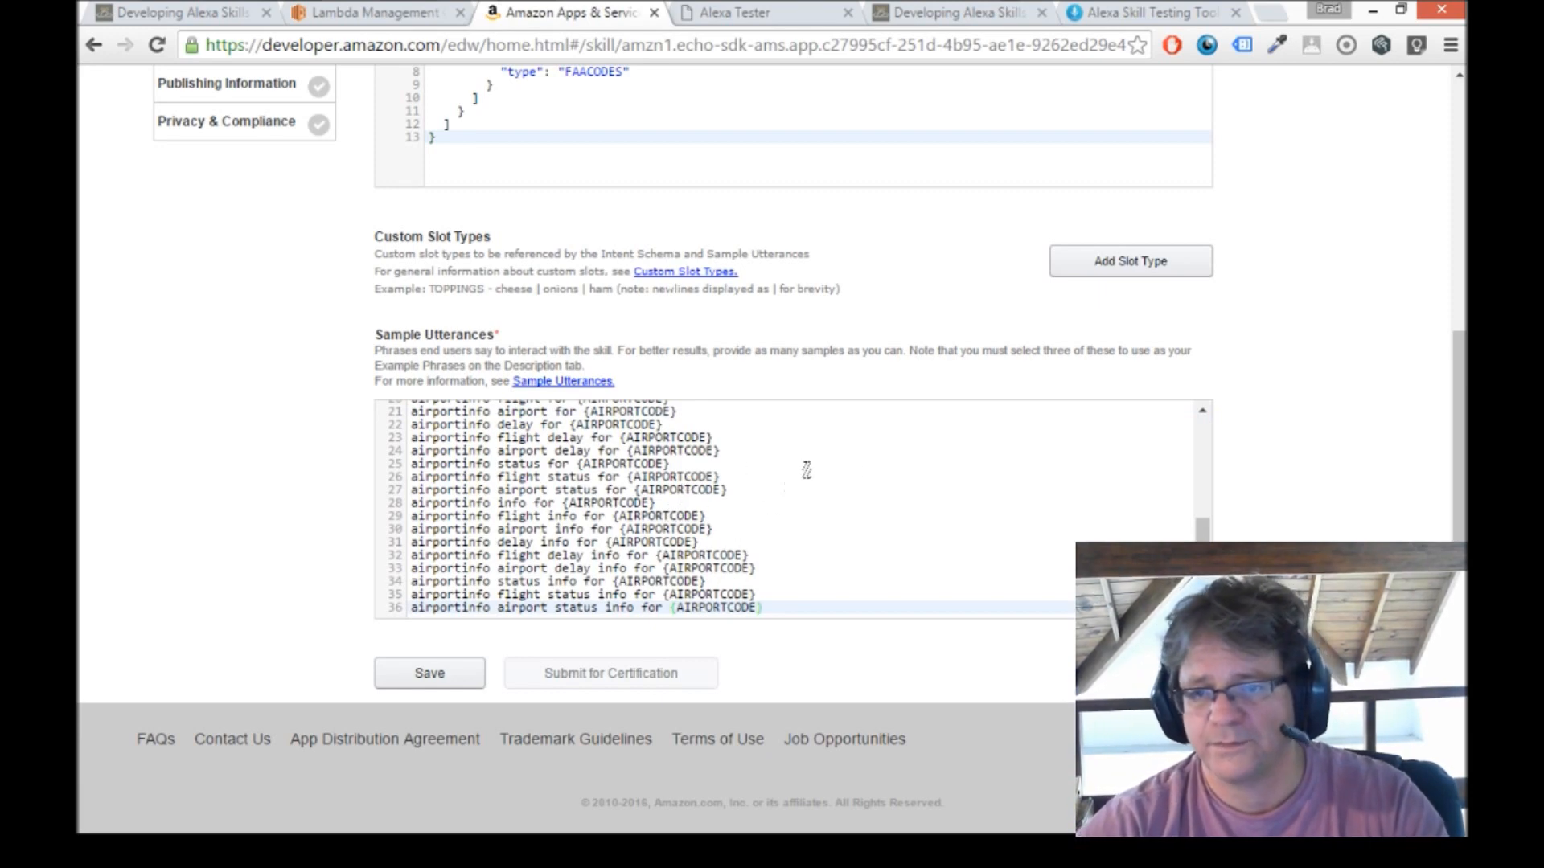
# Save the skill's interaction model and select the slot type name FAACODES.
pyautogui.click(429, 673)
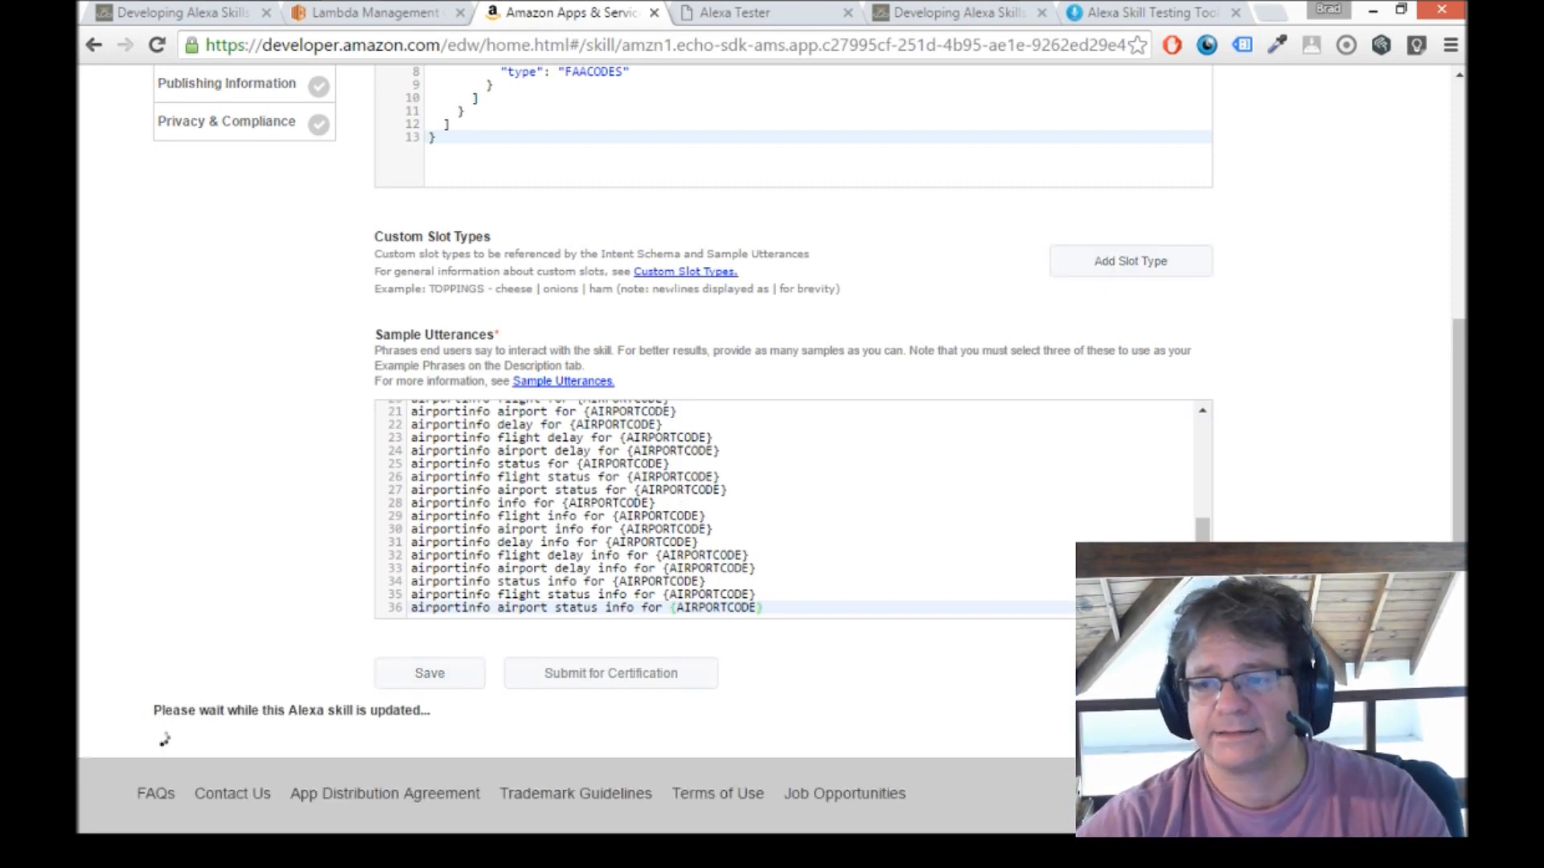
pyautogui.moveTo(476, 673); pyautogui.dragTo(579, 675)
pyautogui.doubleClick(603, 674)
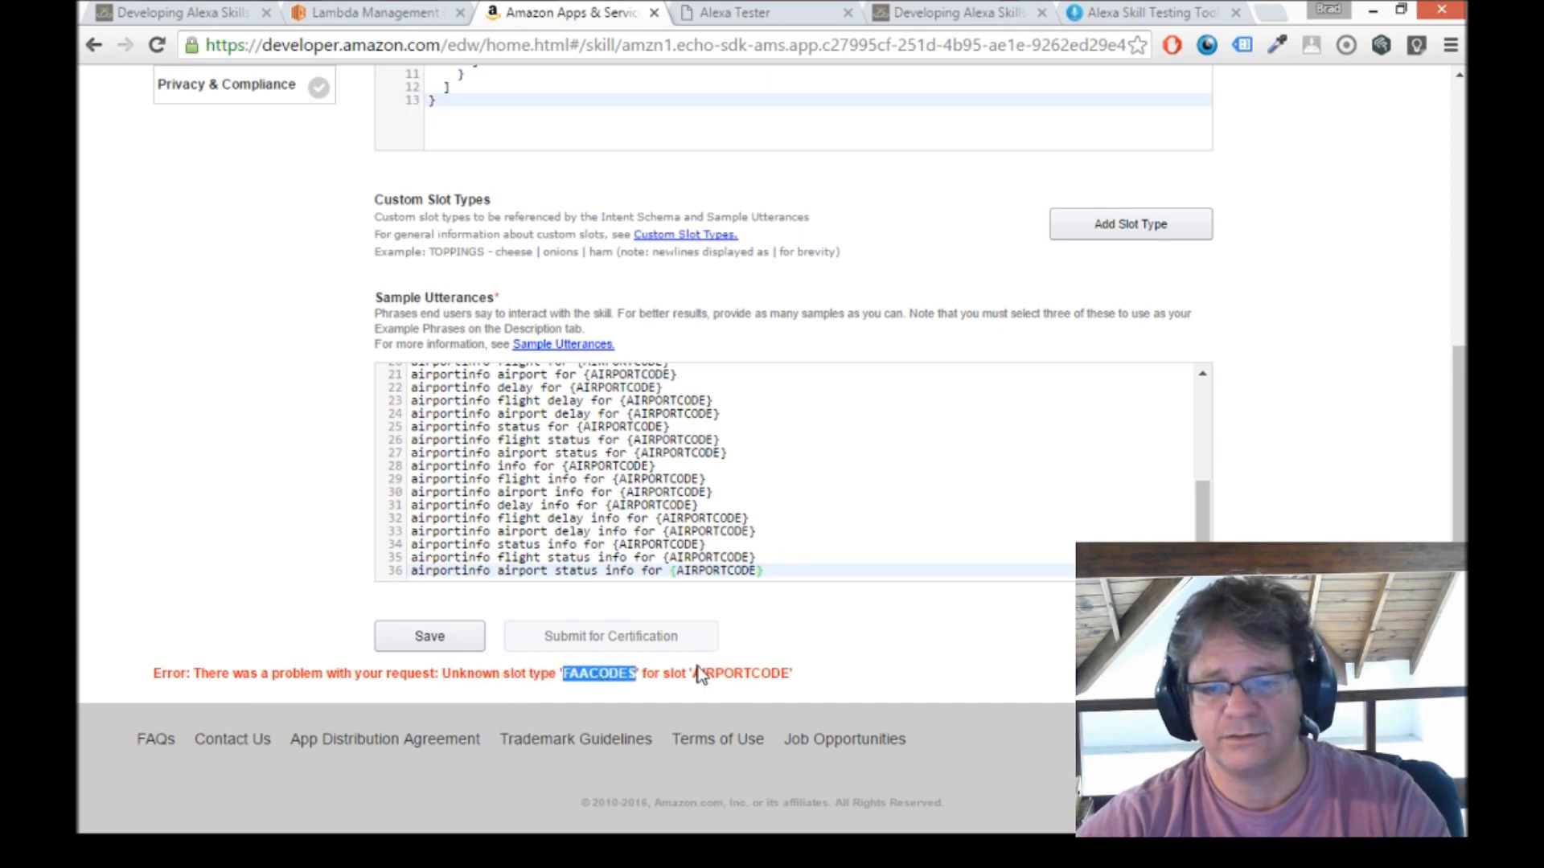
# Add a custom slot type and name it FAACODES.
pyautogui.scroll(3, 1405, 372)
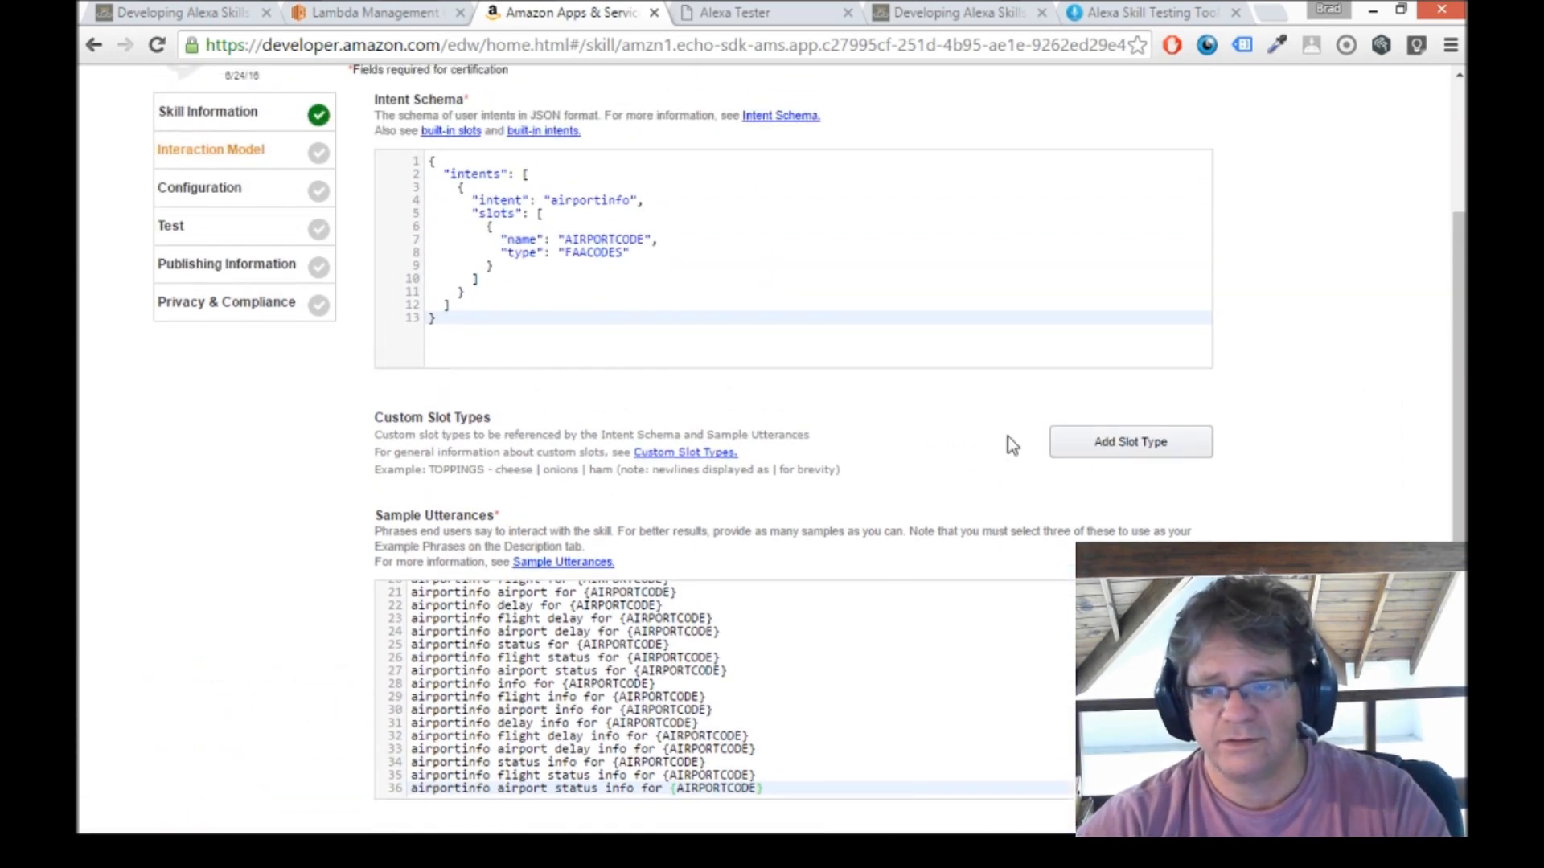
pyautogui.click(1131, 444)
pyautogui.scroll(-1, 1127, 448)
pyautogui.doubleClick(595, 144)
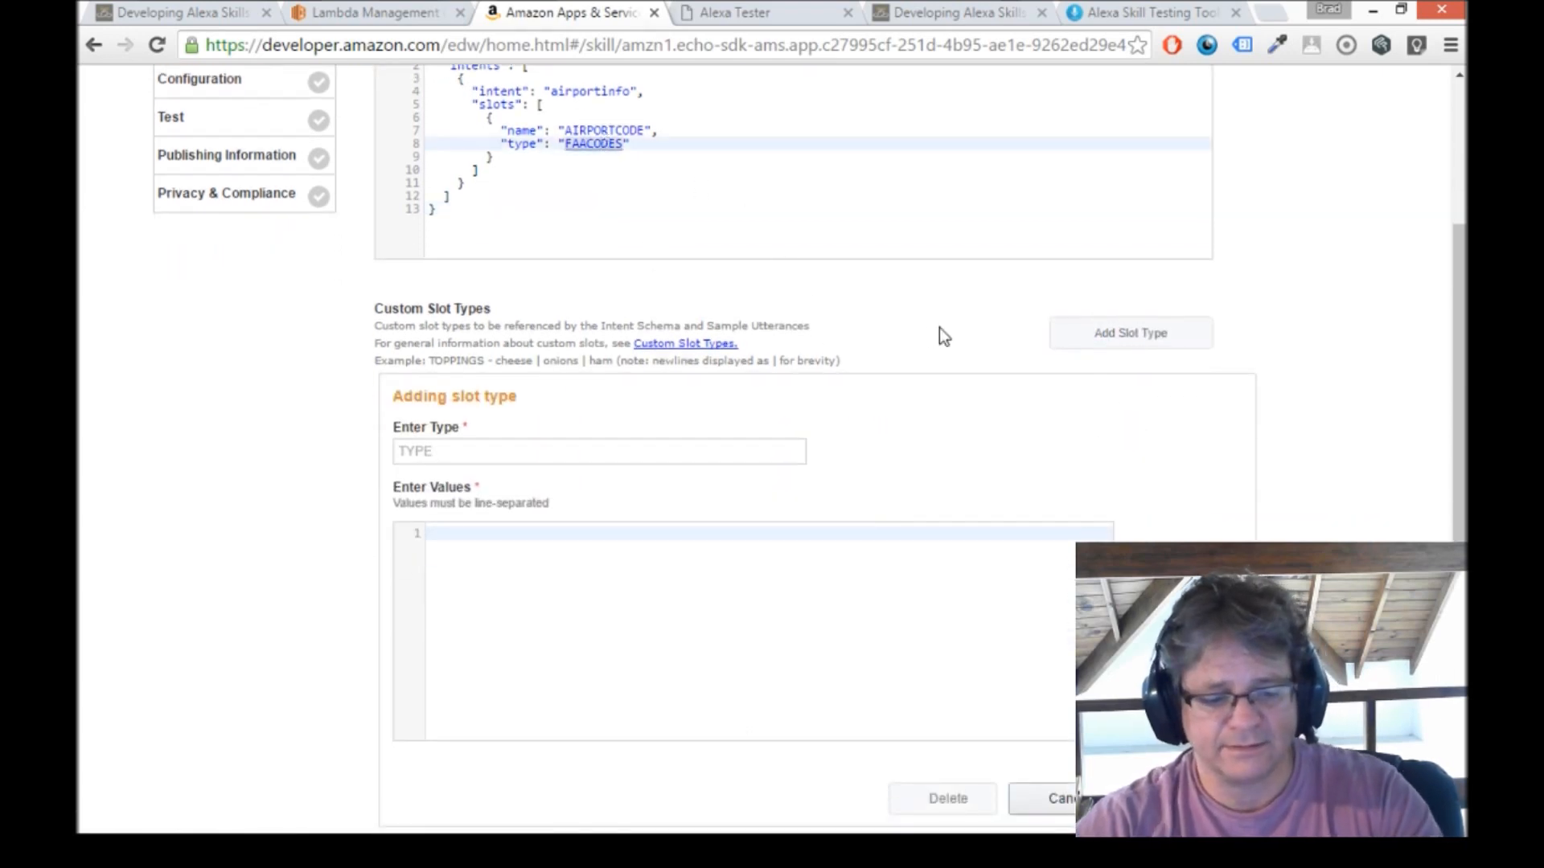
pyautogui.click(548, 451)
pyautogui.hotkey('ctrl', 'v')
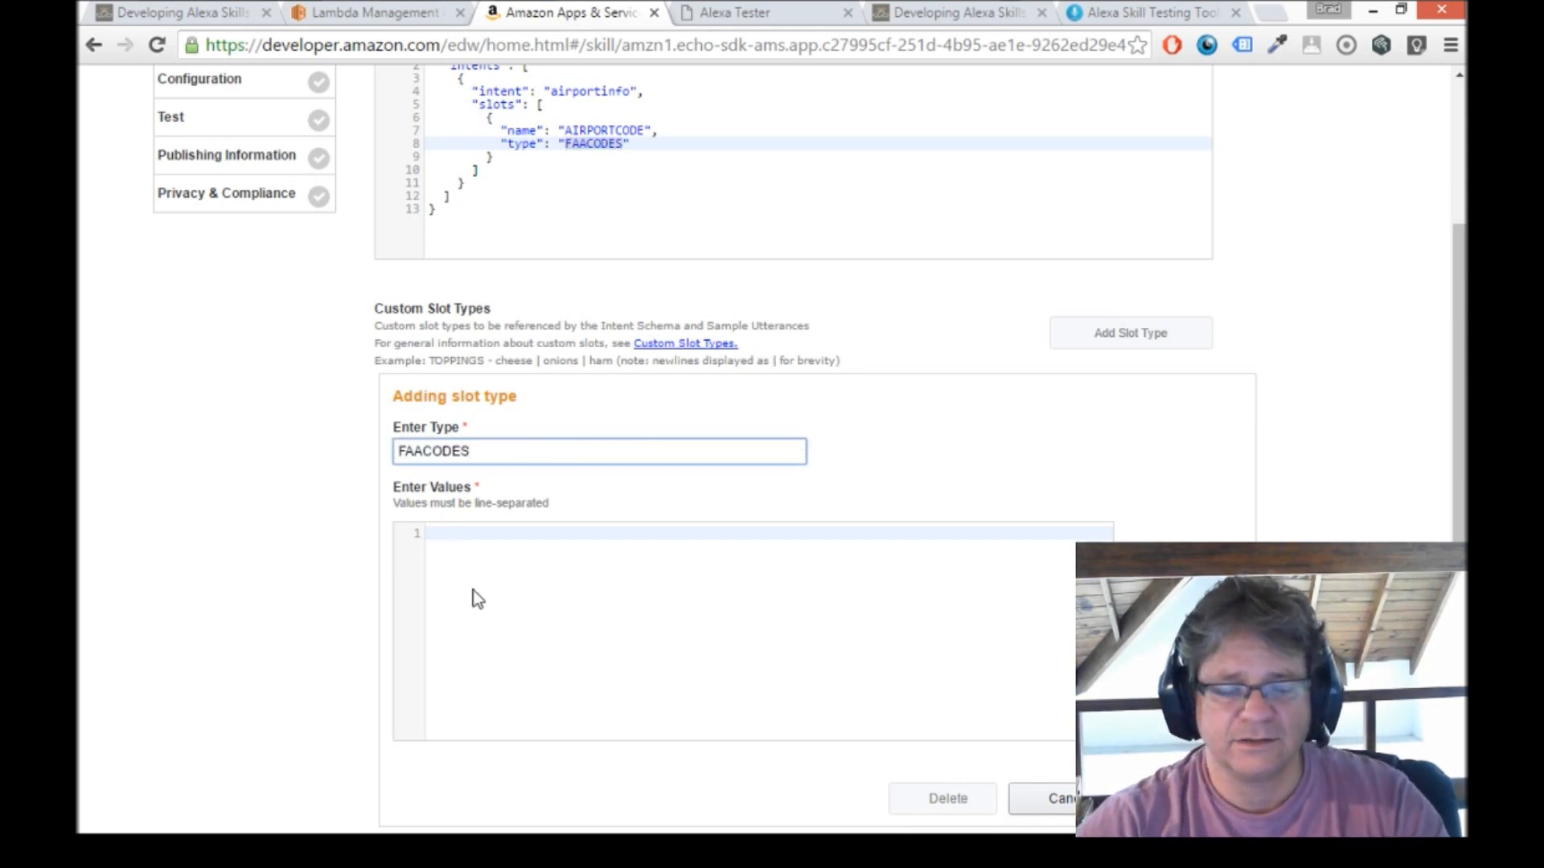
pyautogui.click(475, 533)
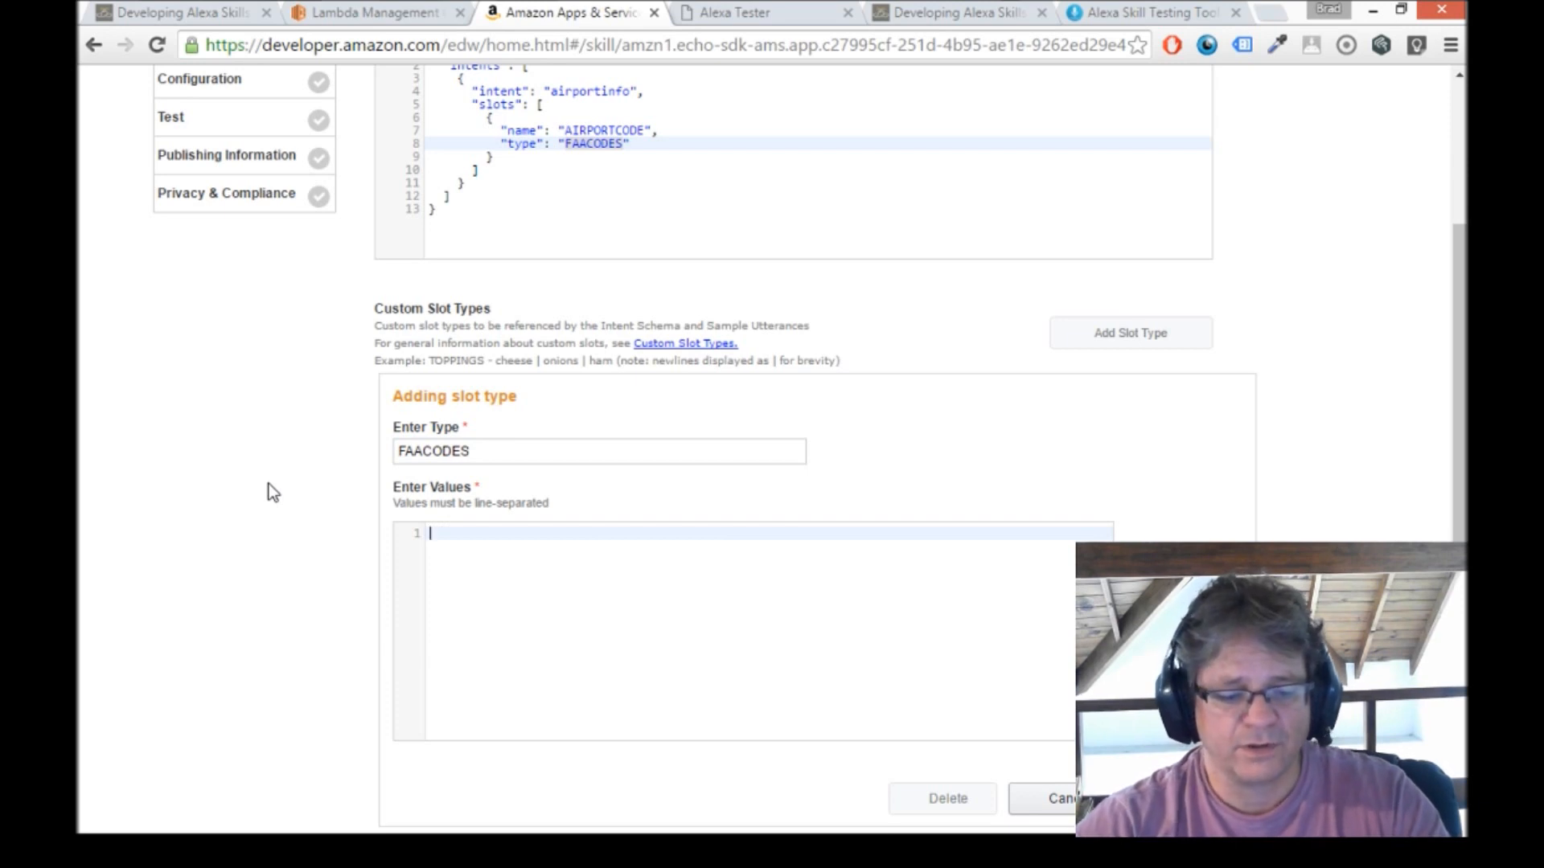
pyautogui.write('SFO')
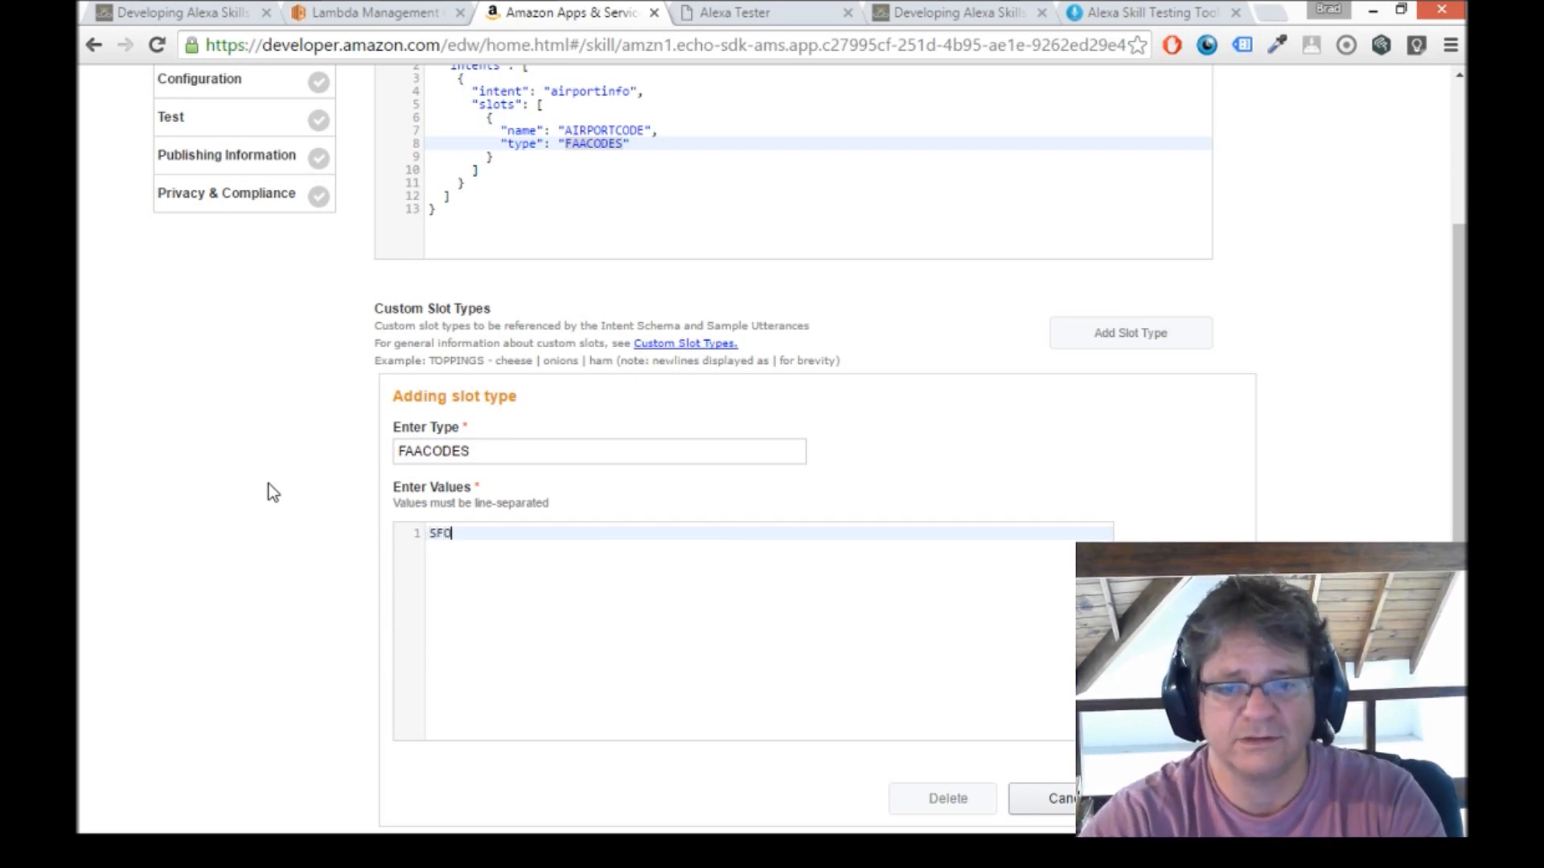
pyautogui.press('BackSpace')
pyautogui.press('BackSpace')
pyautogui.press('BackSpace')
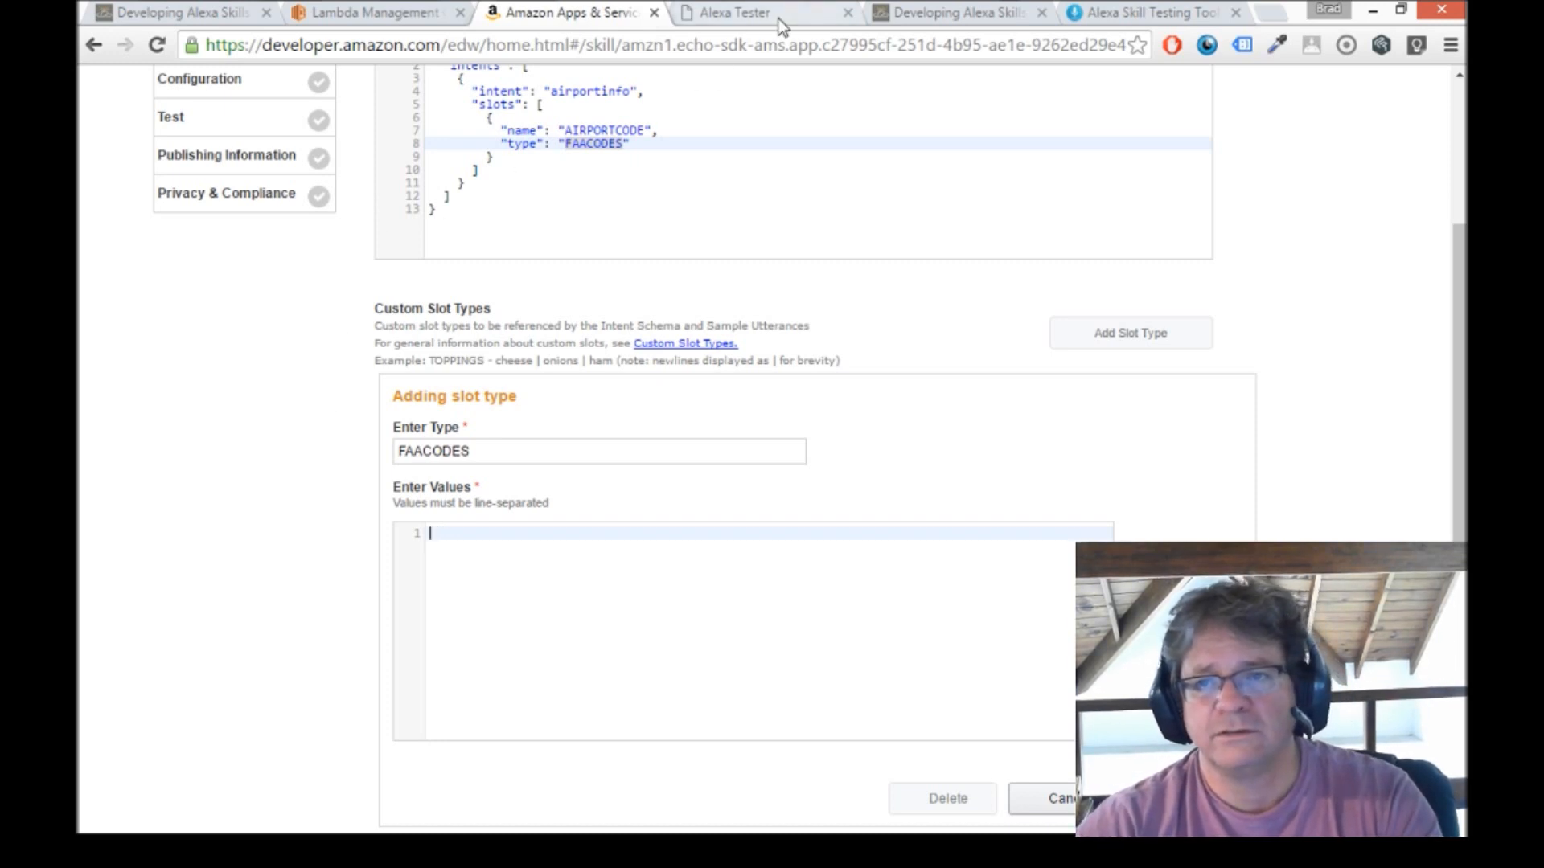
# Open the tutorial's list of FAA airport codes in a new tab and select all the codes.
pyautogui.click(937, 14)
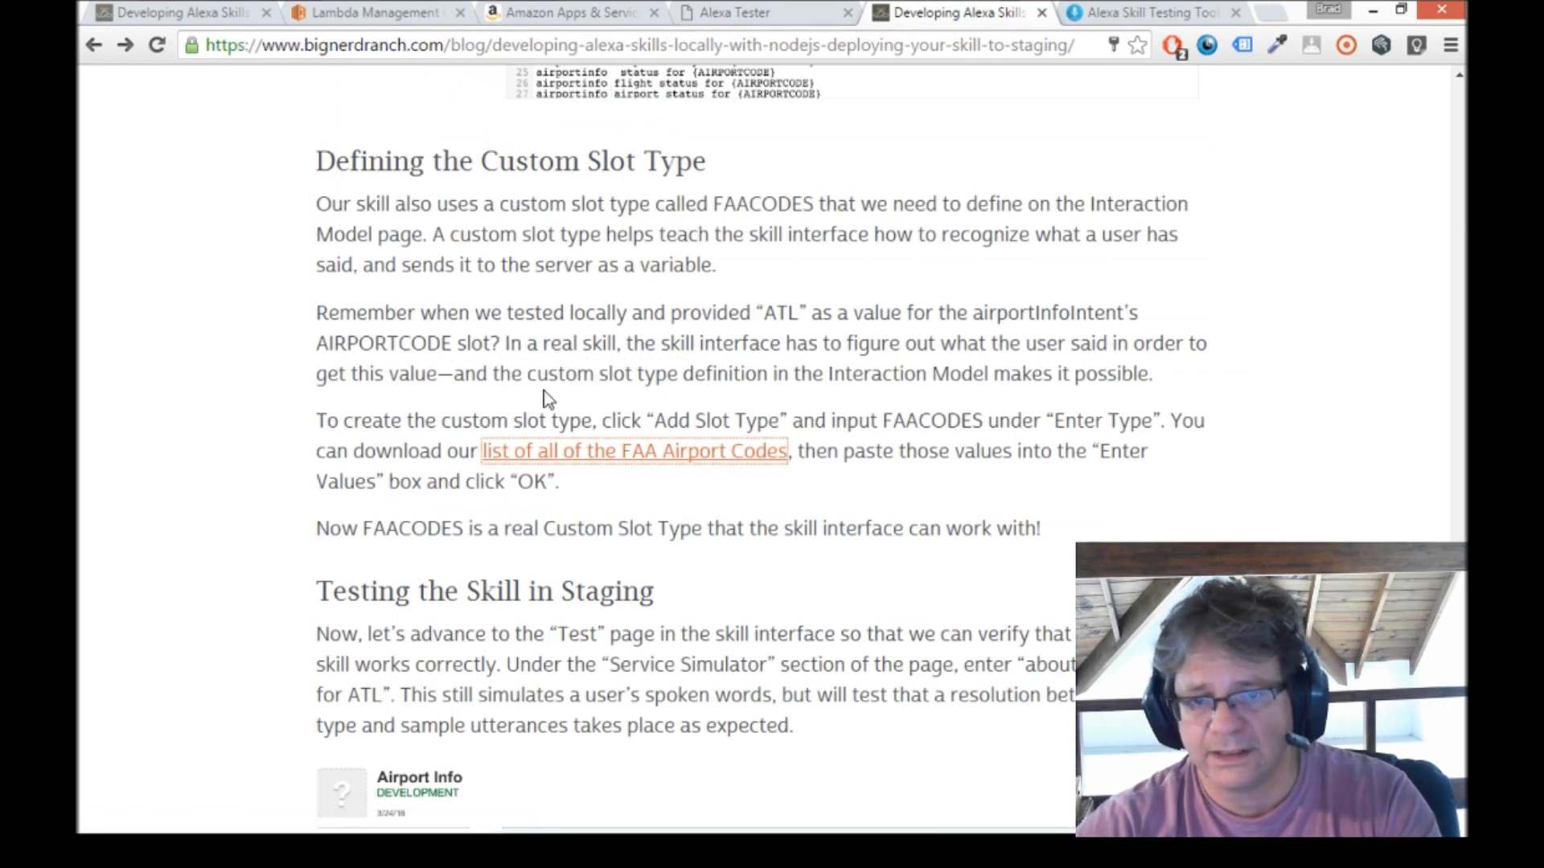
pyautogui.rightClick(663, 454)
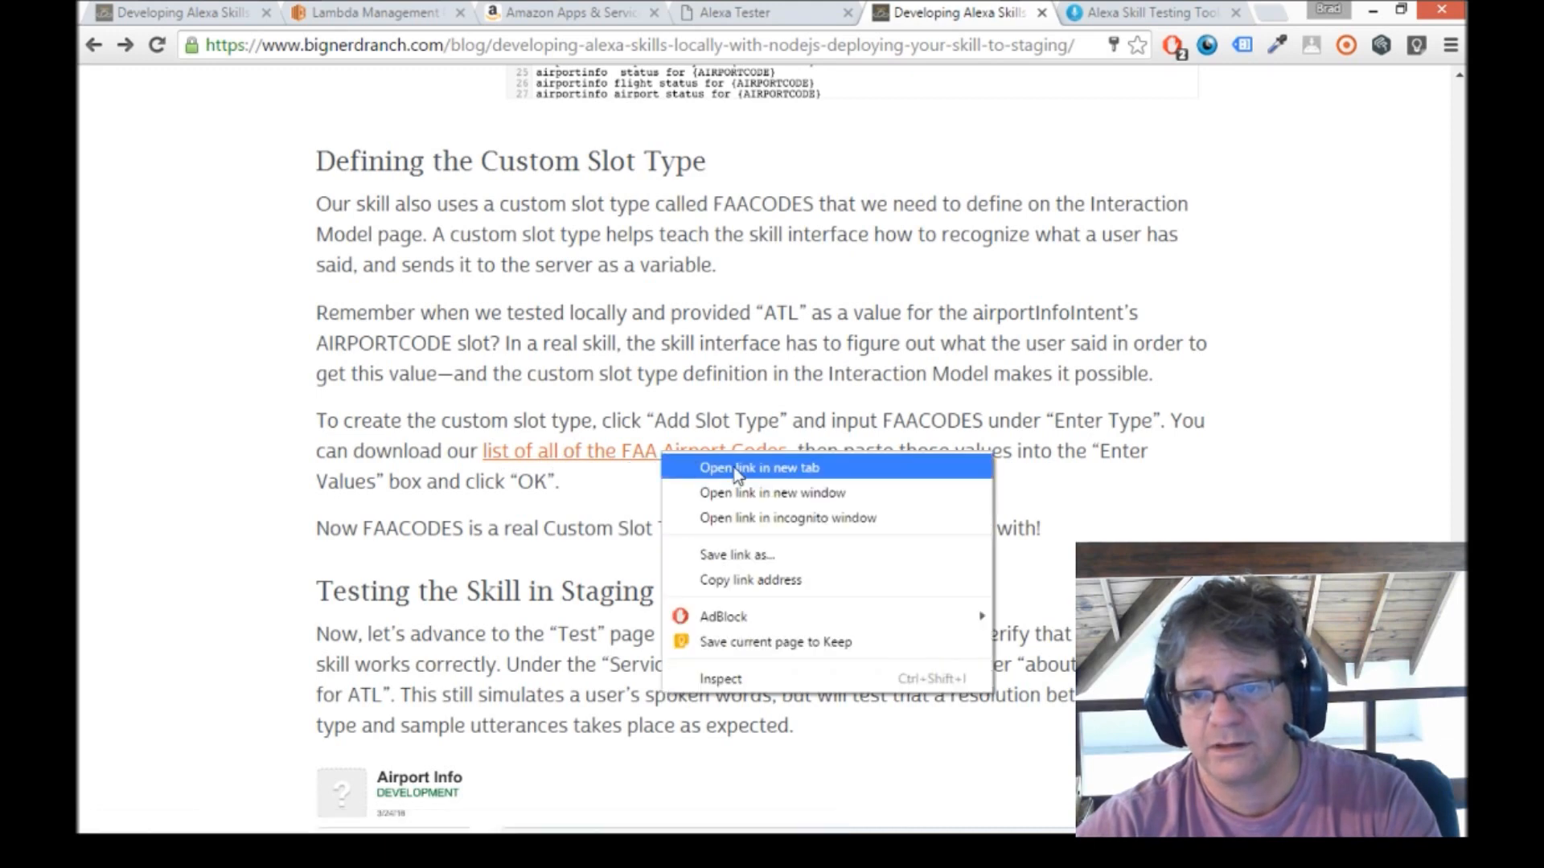
pyautogui.click(736, 470)
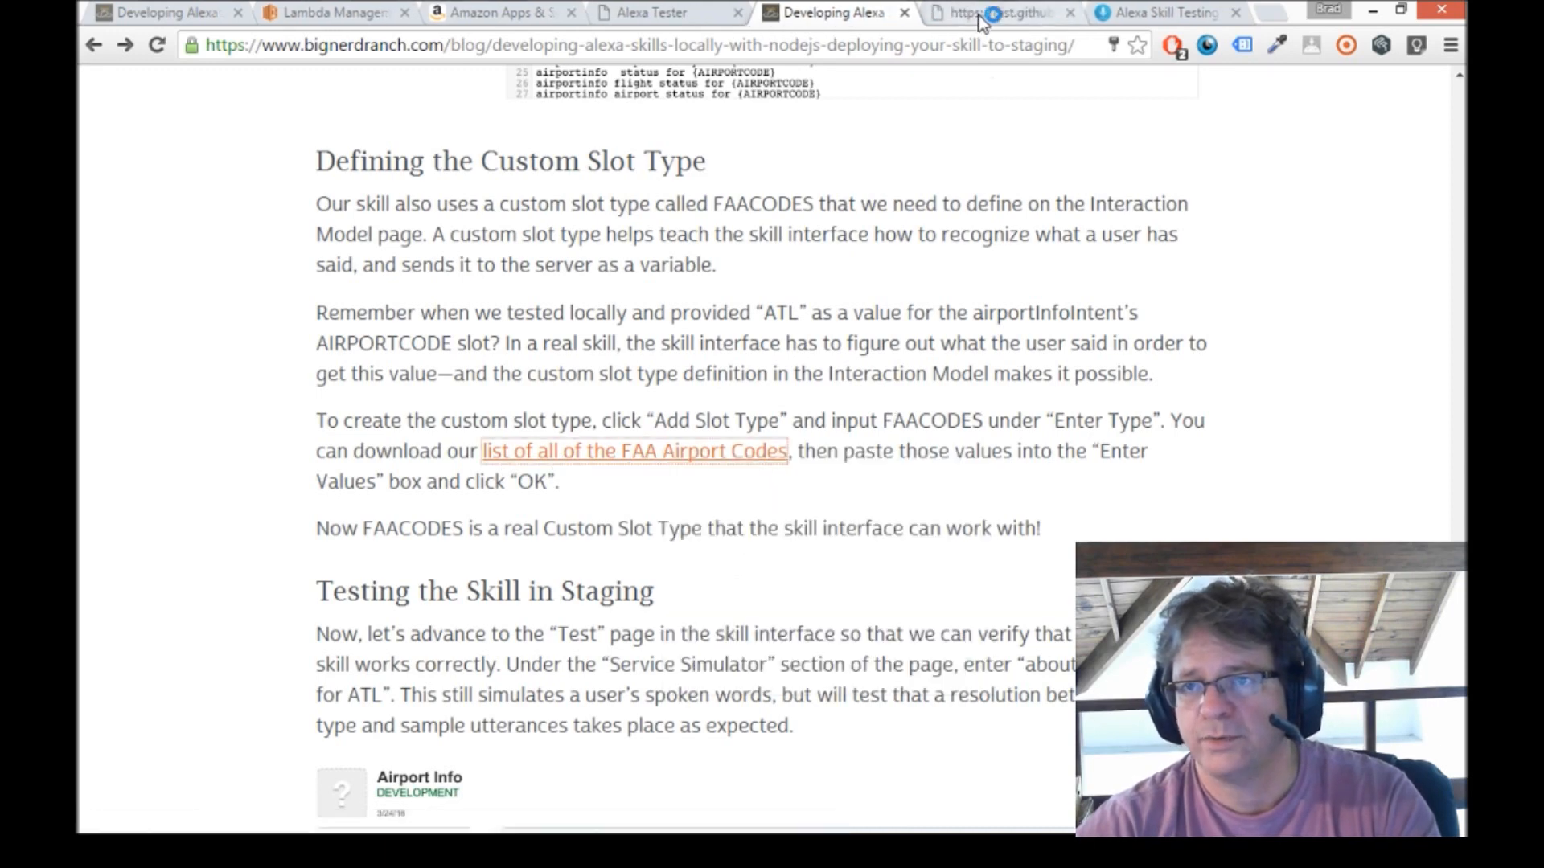
pyautogui.click(983, 20)
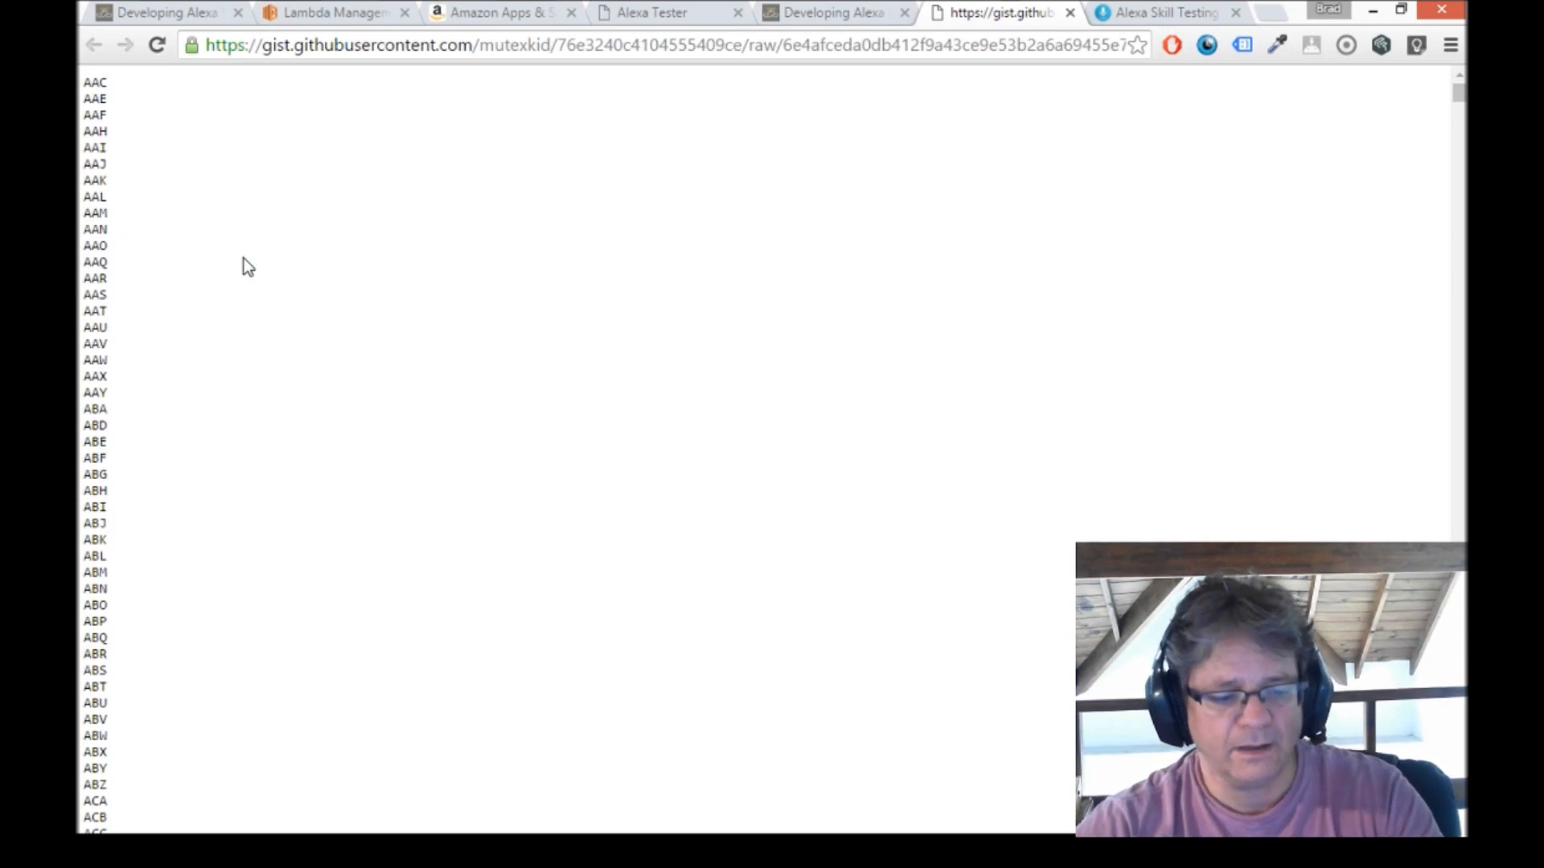
pyautogui.hotkey('ctrl', 'a')
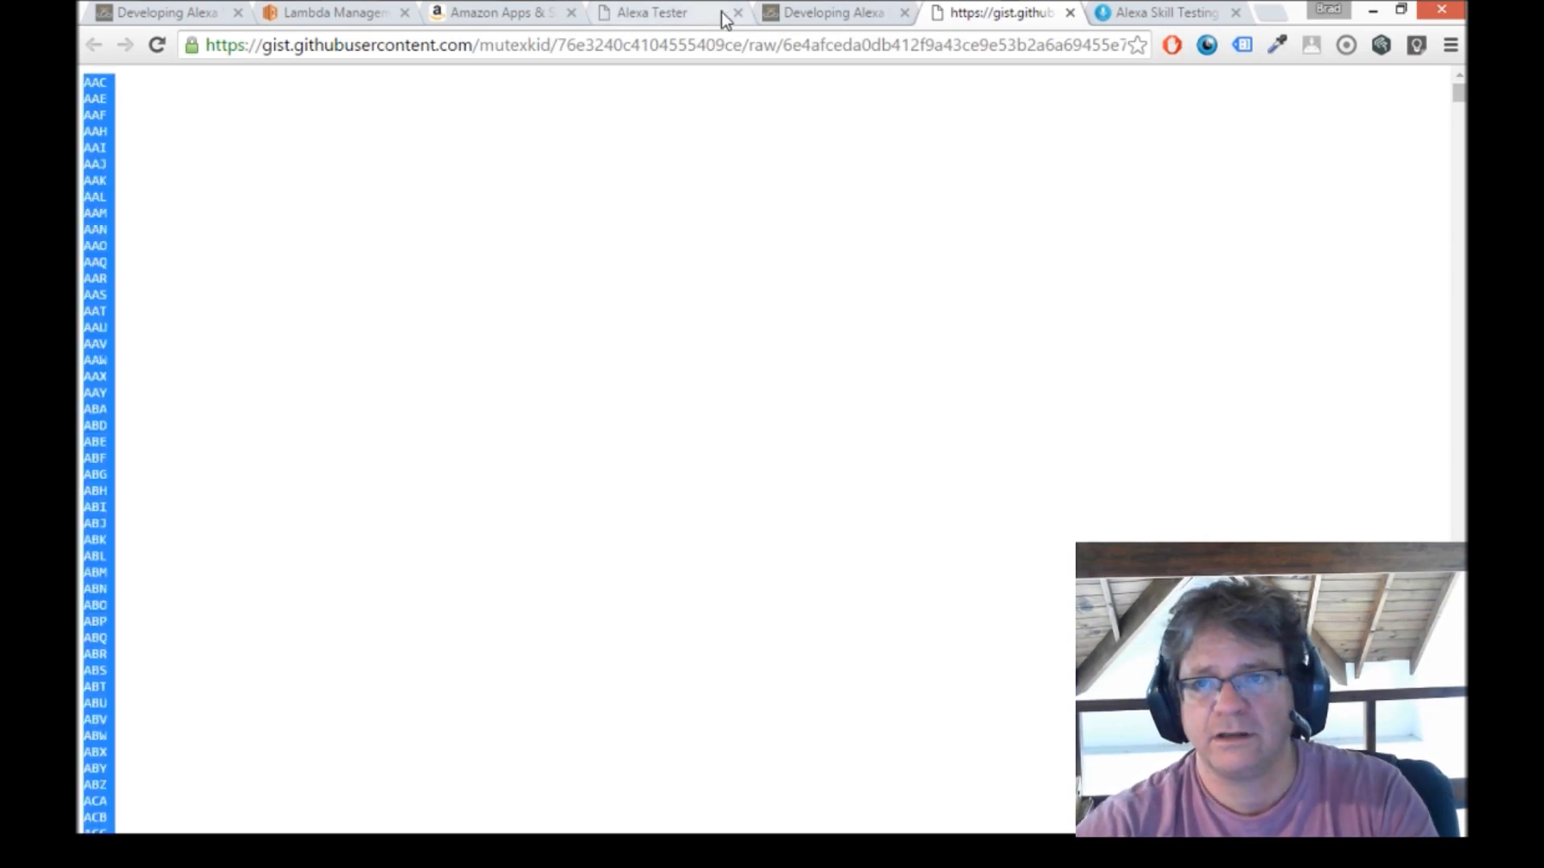
# Paste the airport codes as the FAACODES slot type values and confirm the slot type.
pyautogui.click(497, 12)
pyautogui.click(533, 553)
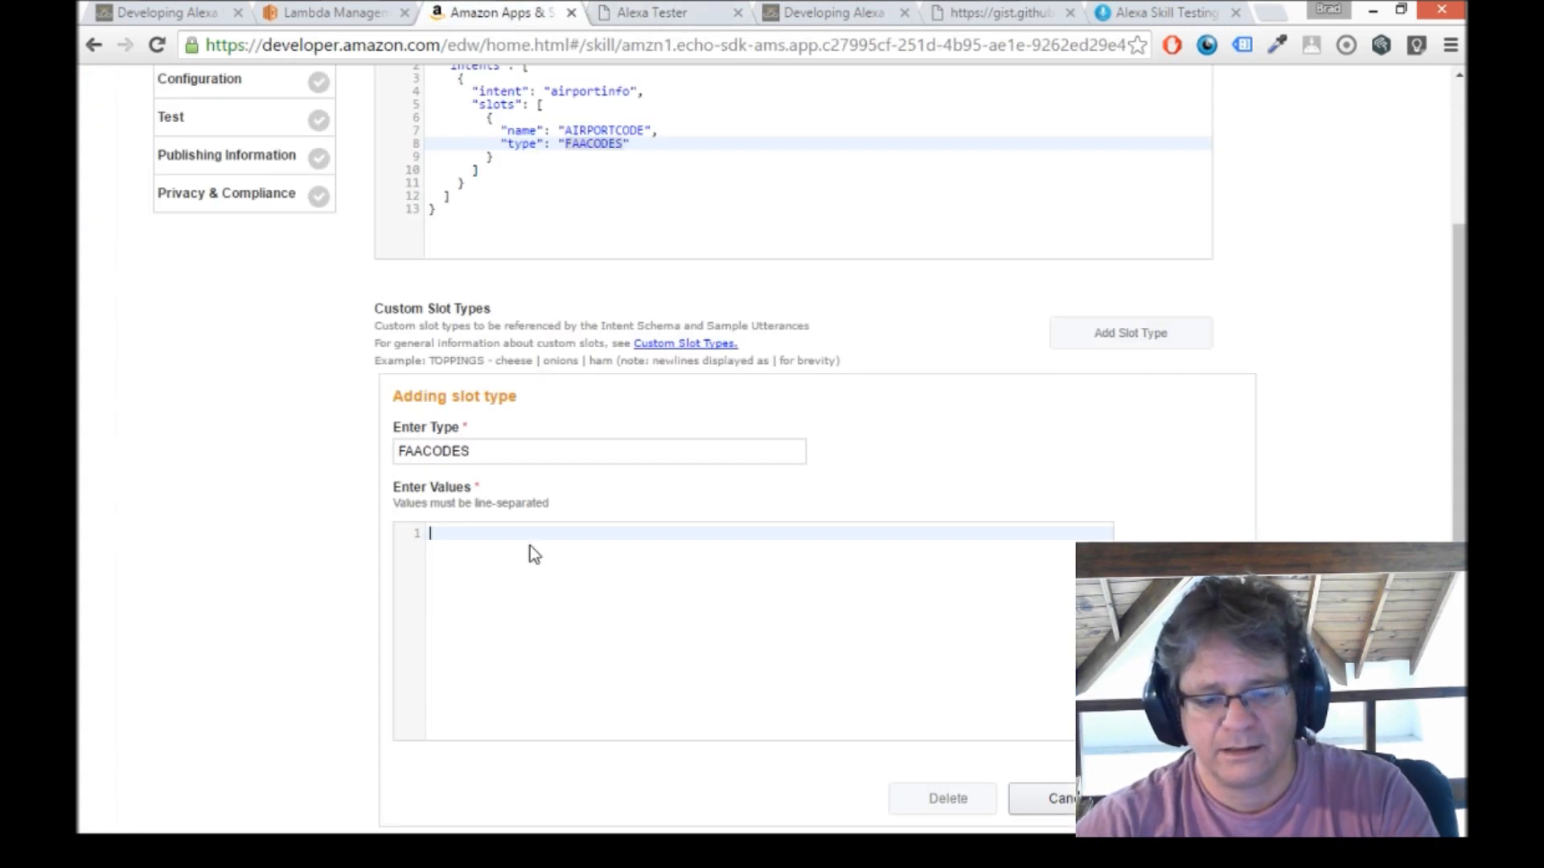
pyautogui.hotkey('ctrl', 'v')
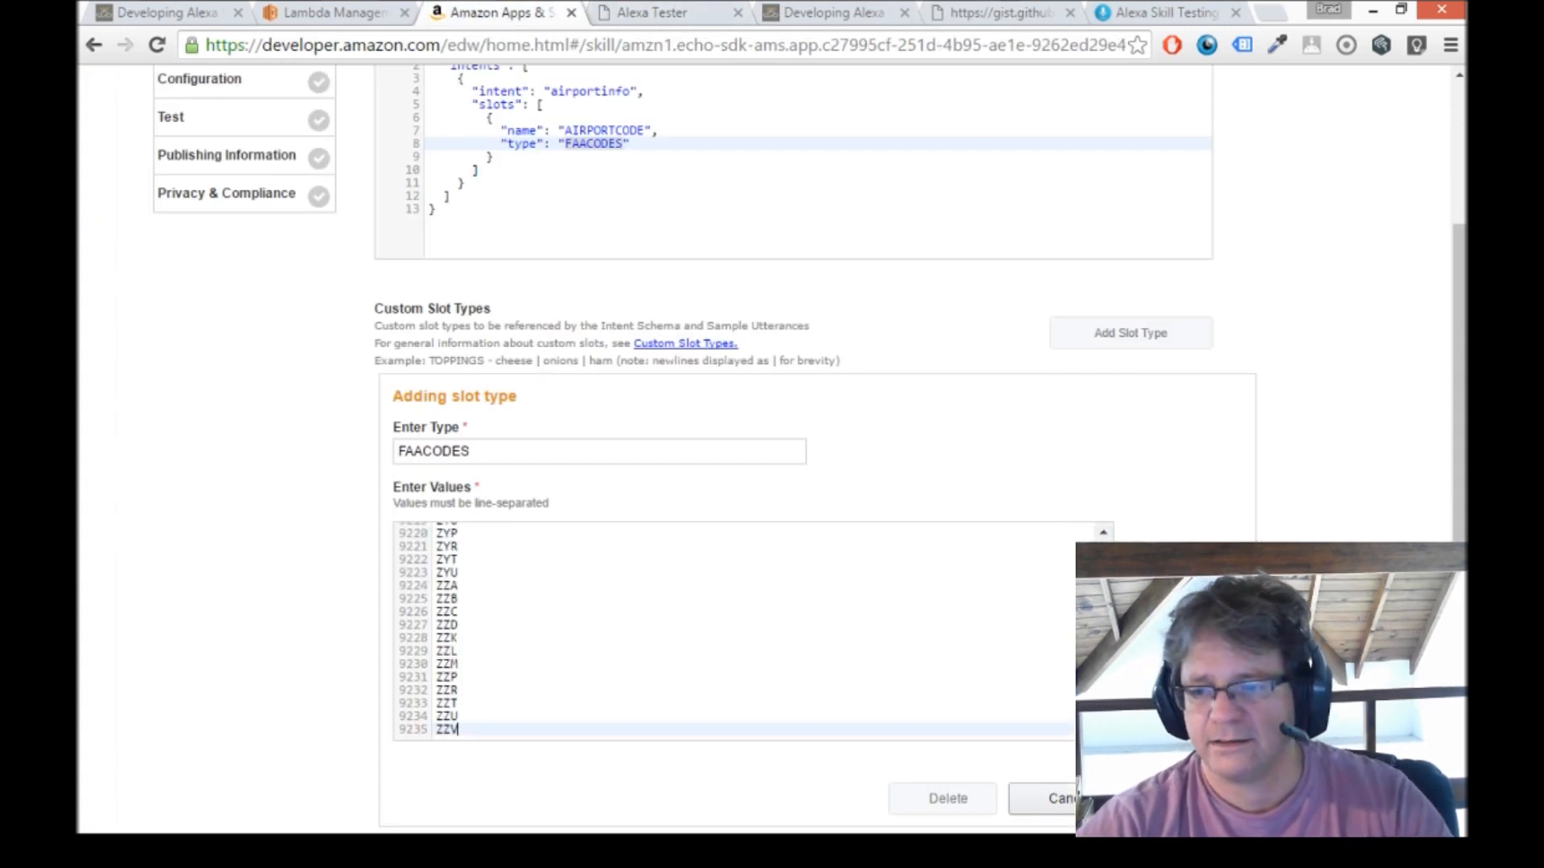
pyautogui.click(1182, 799)
# Continue to the skill's Configuration page and choose Lambda ARN as the endpoint type.
pyautogui.scroll(-7, 1182, 798)
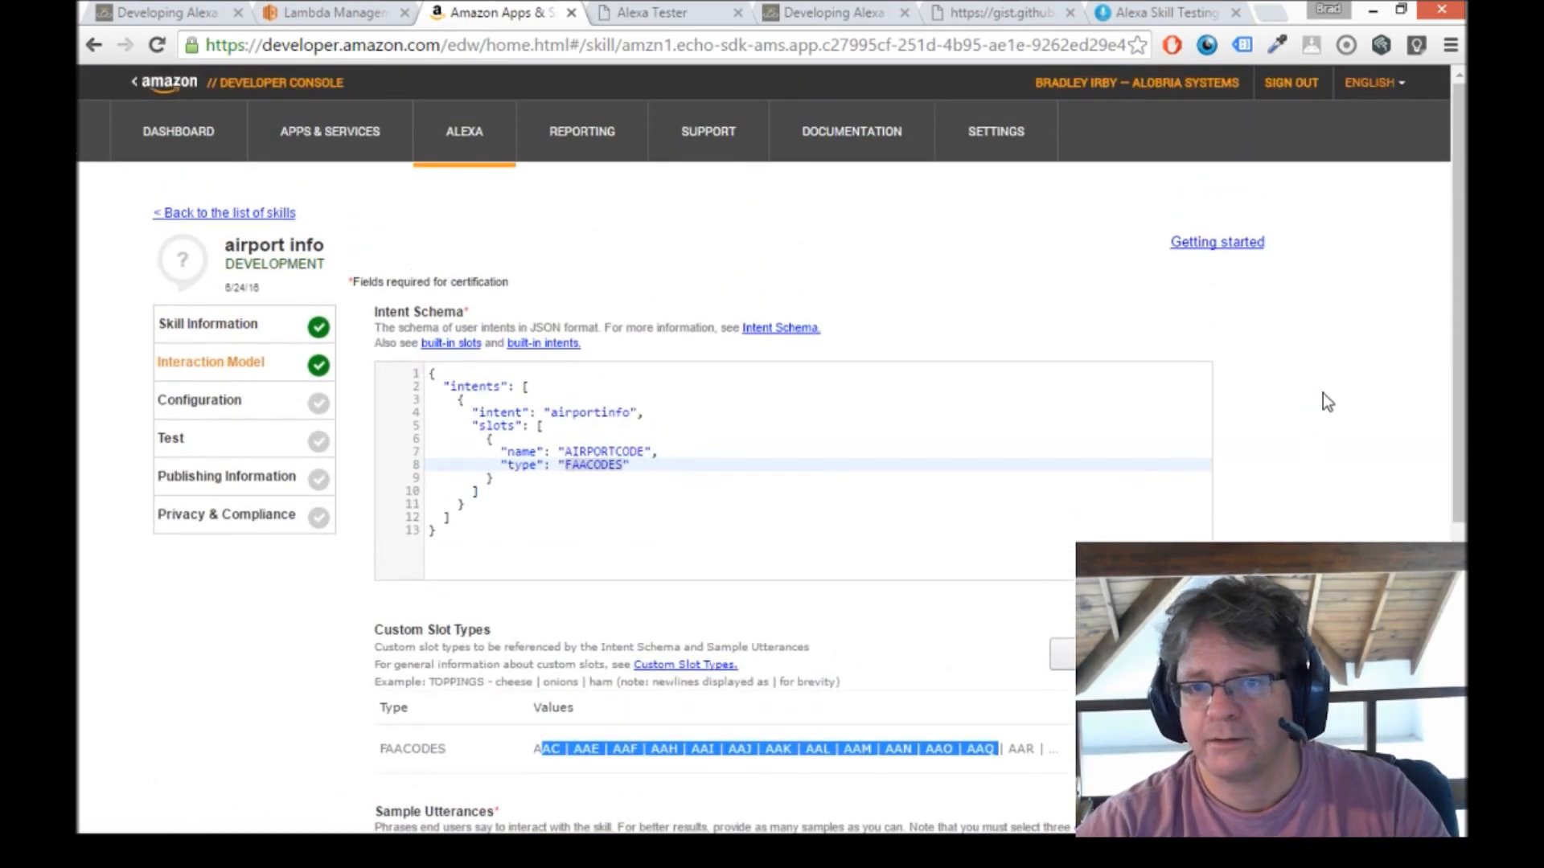
pyautogui.scroll(-1, 1340, 420)
pyautogui.click(1166, 636)
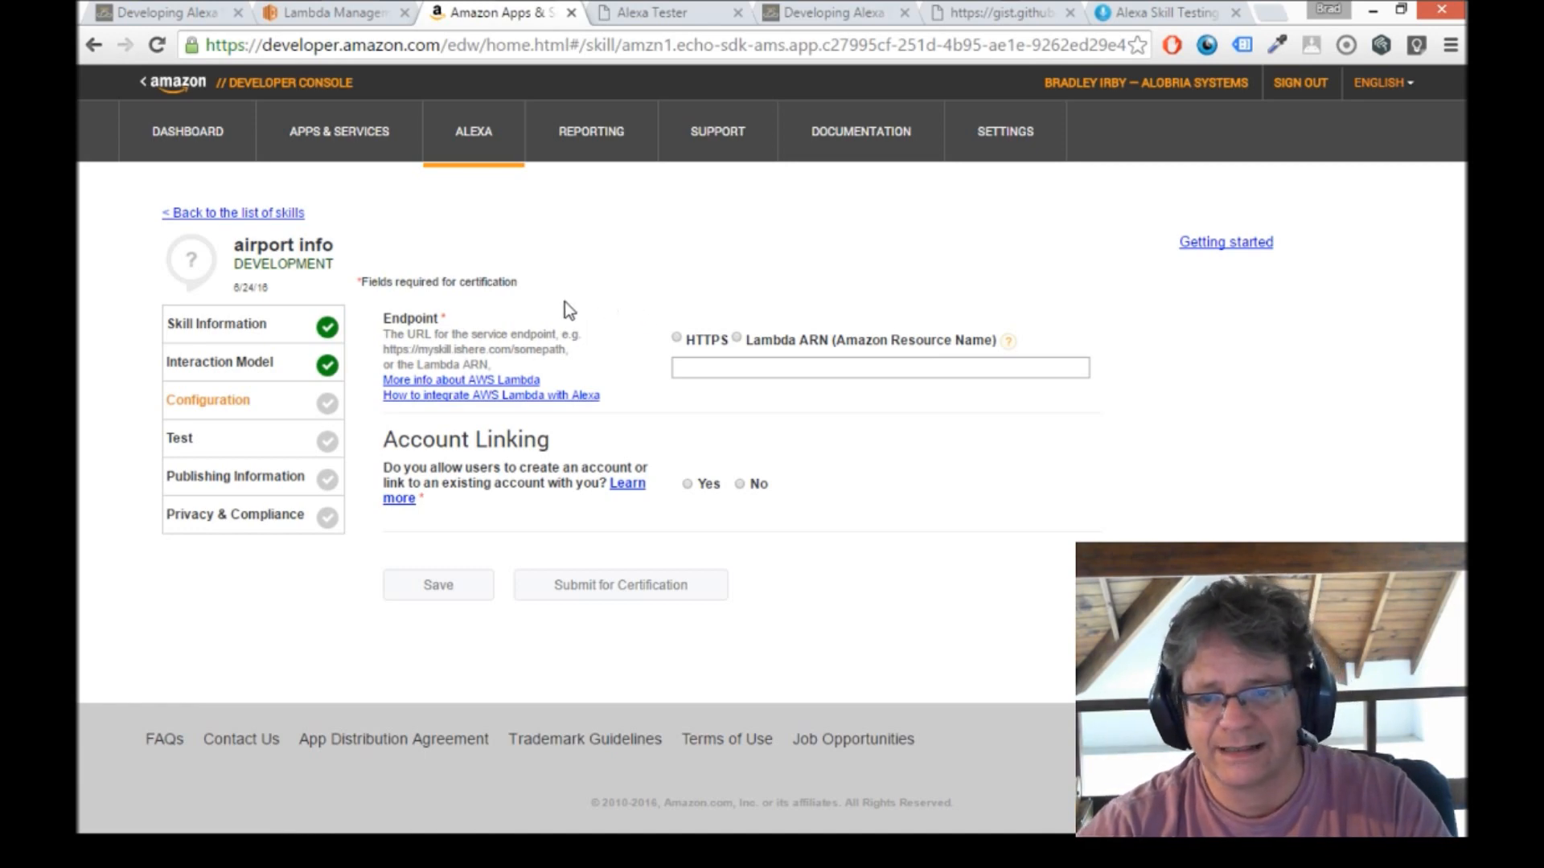
pyautogui.click(735, 338)
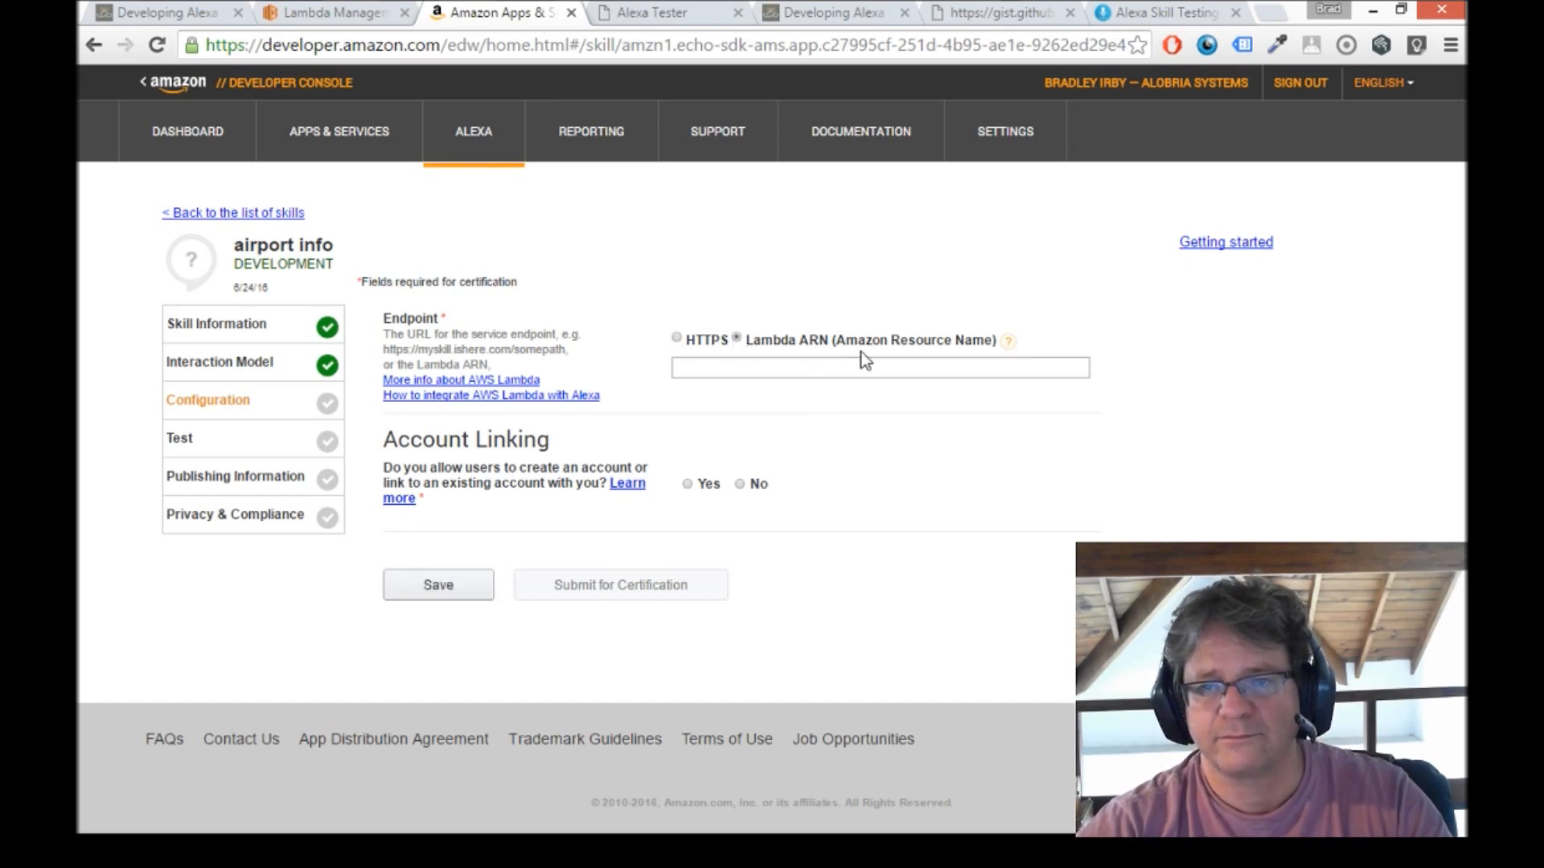
# Copy the airportinfo function's ARN from the Lambda console.
pyautogui.click(326, 13)
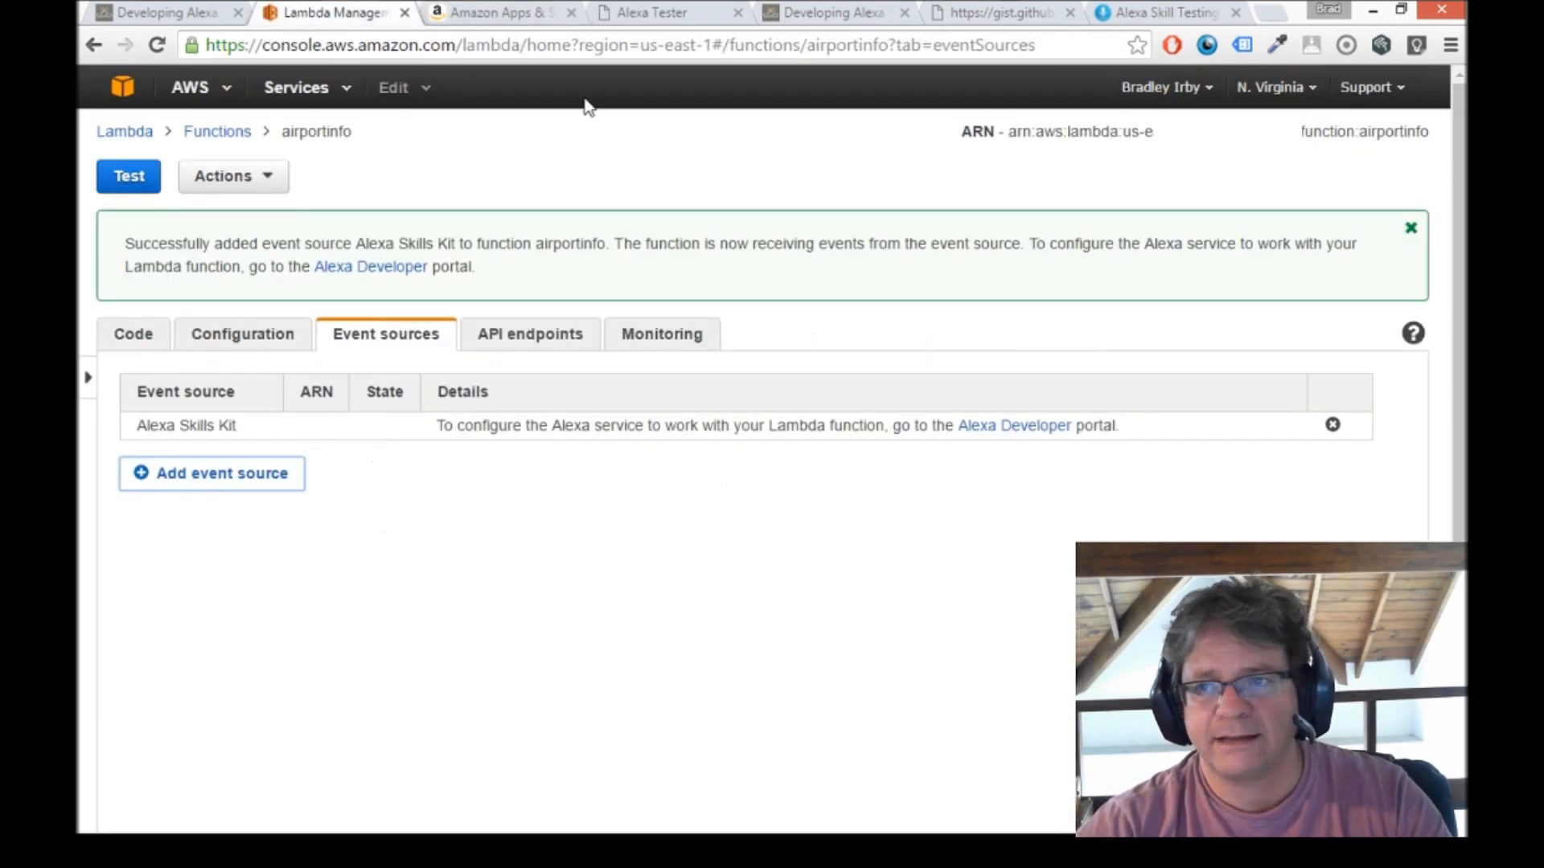
pyautogui.moveTo(1009, 131); pyautogui.dragTo(1391, 127)
pyautogui.rightClick(1411, 129)
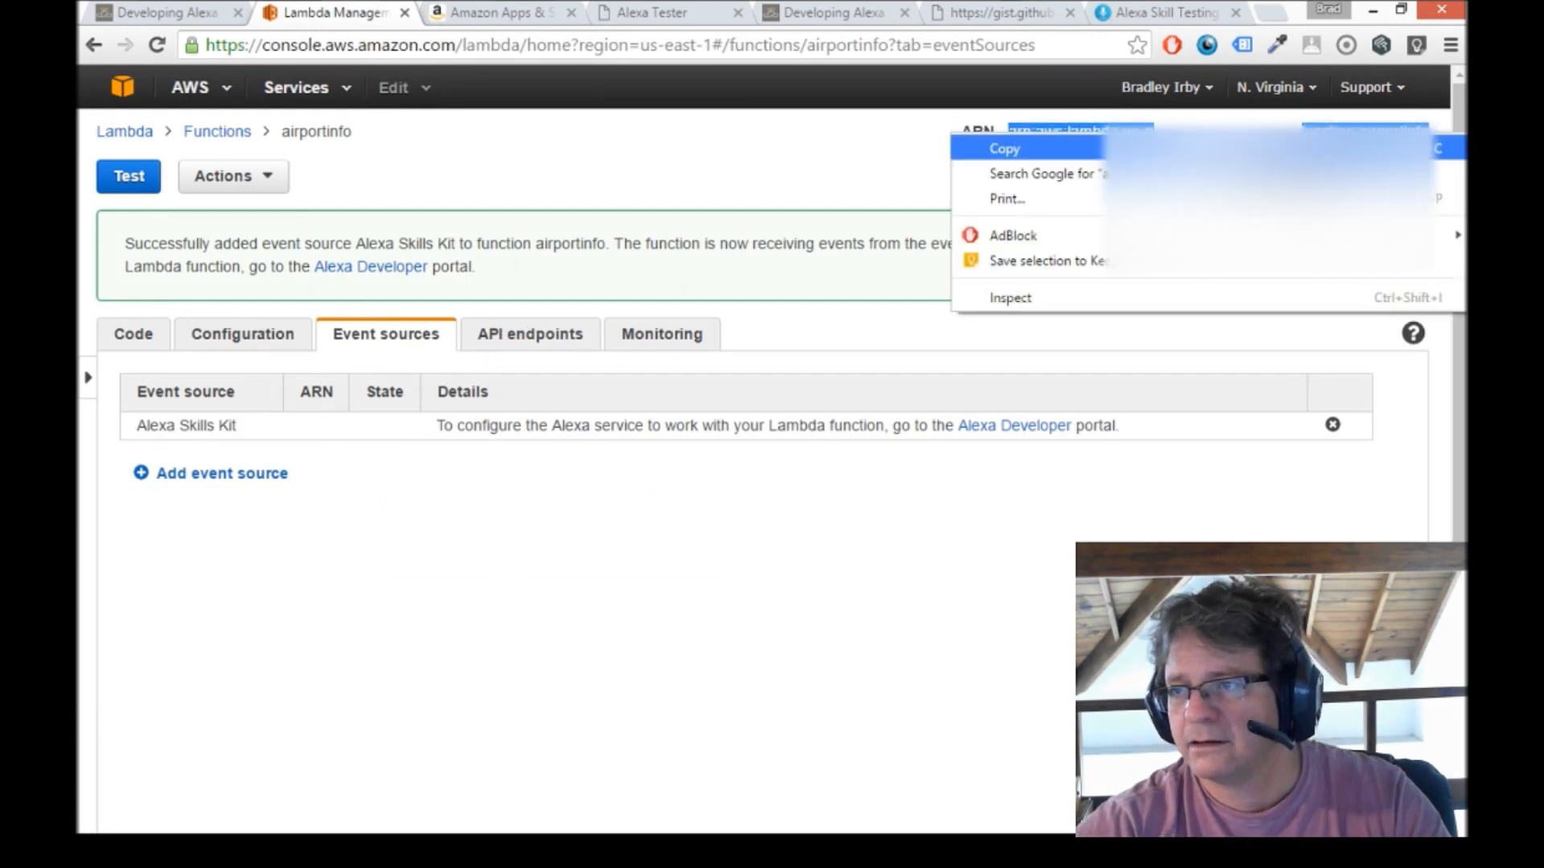
pyautogui.click(1017, 157)
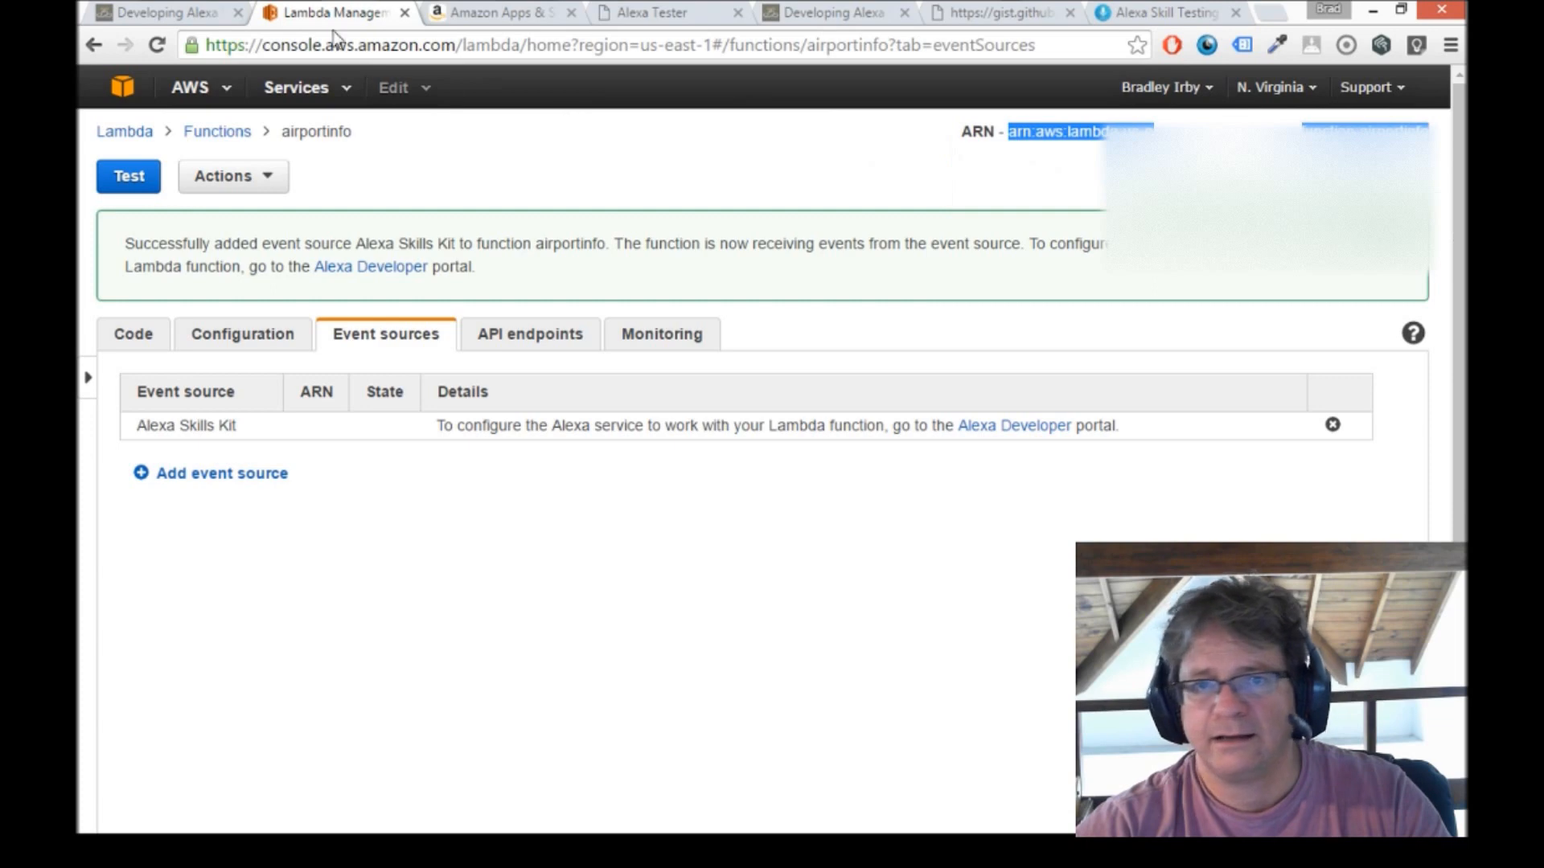
# Paste the Lambda ARN as the skill's endpoint, set account linking to No, and save the configuration.
pyautogui.click(491, 12)
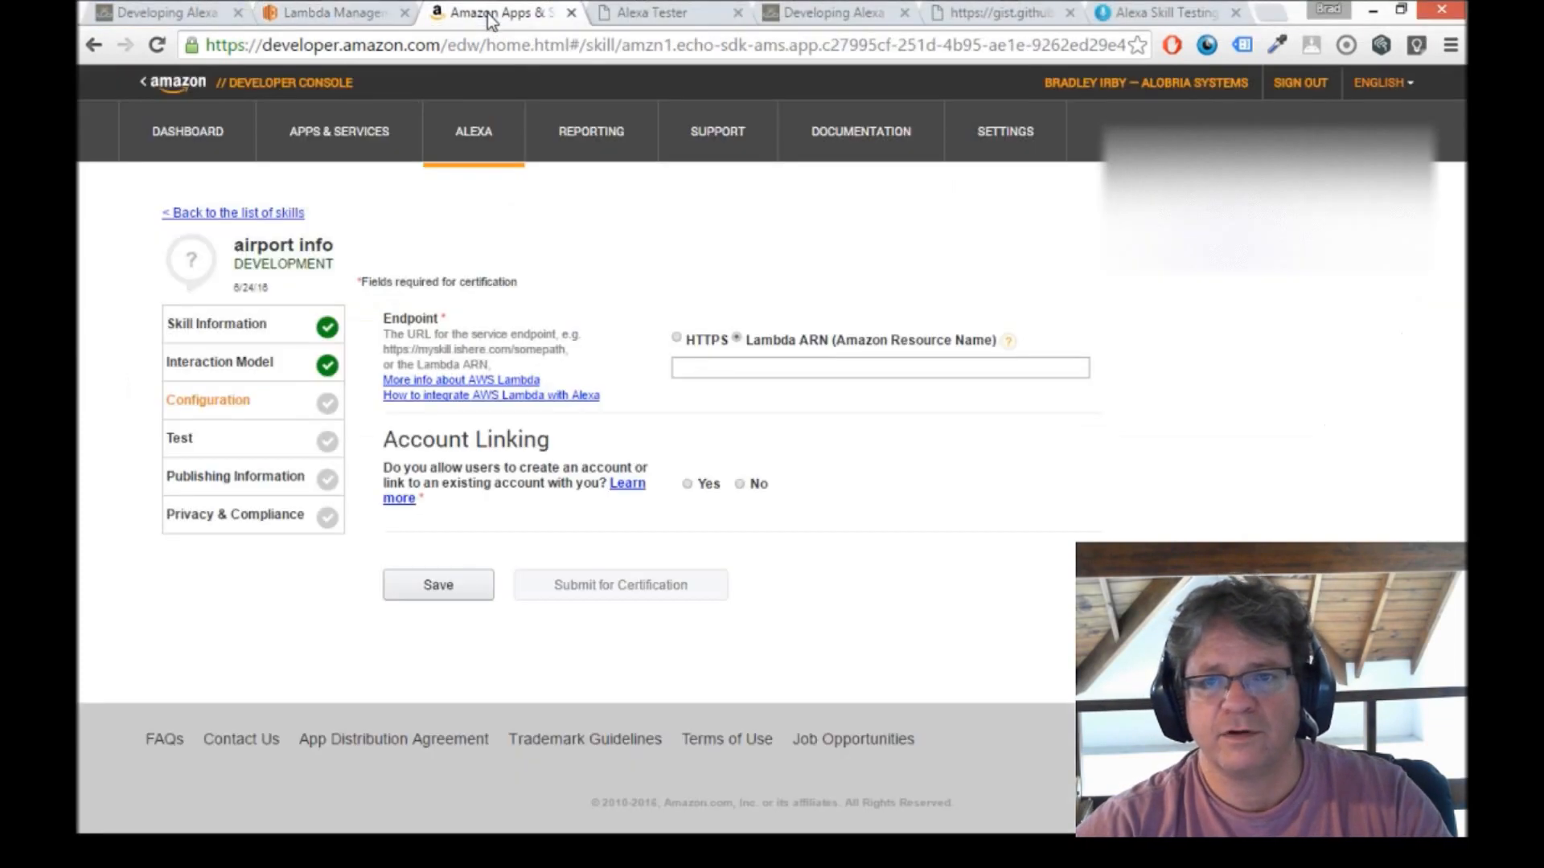
pyautogui.click(772, 367)
pyautogui.hotkey('ctrl', 'v')
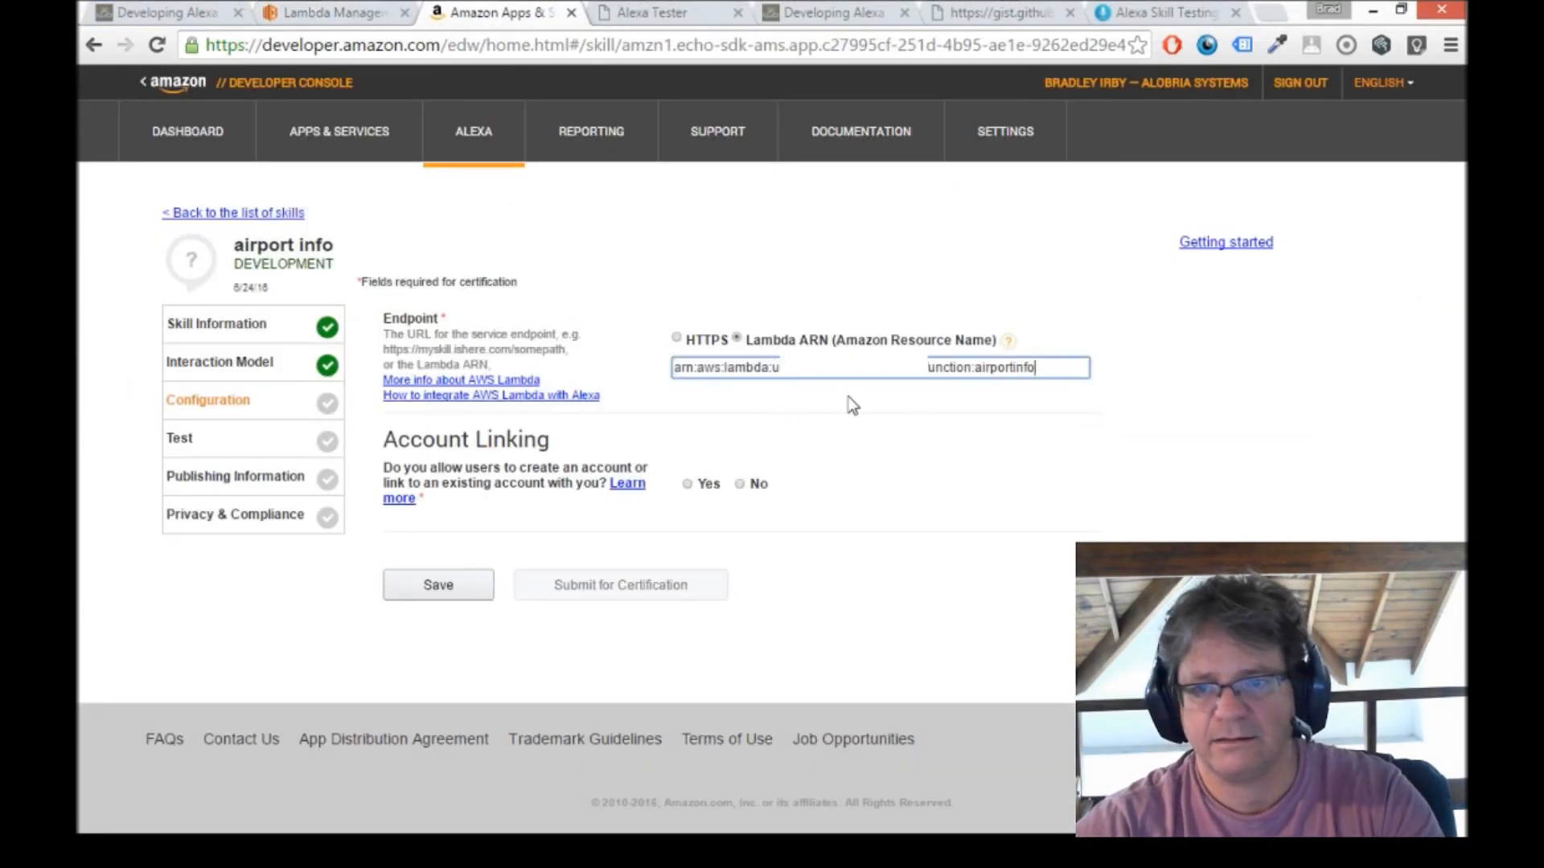
pyautogui.click(739, 486)
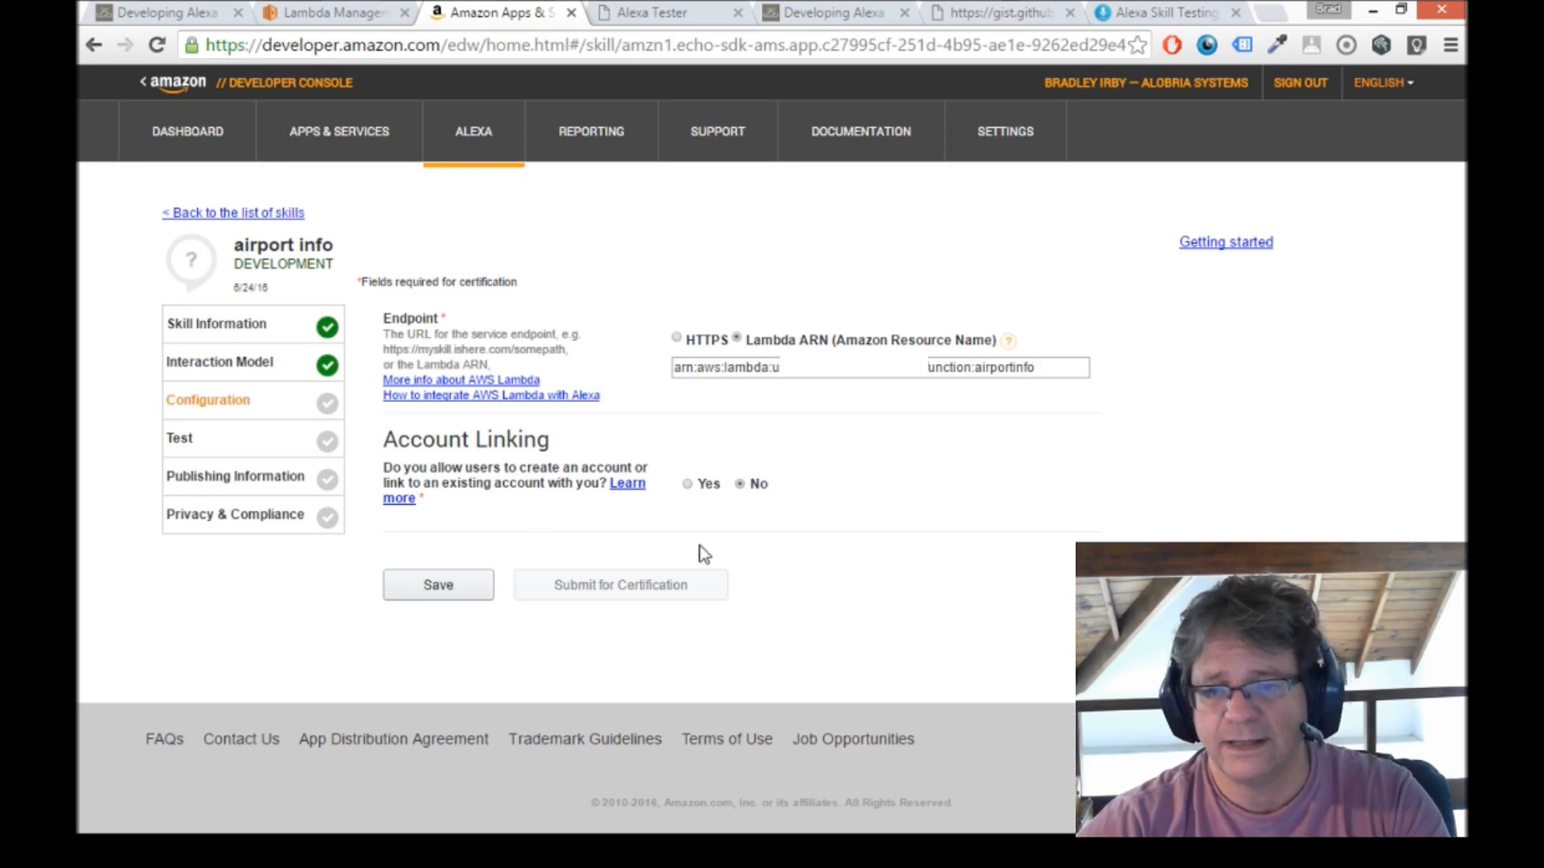
pyautogui.click(438, 585)
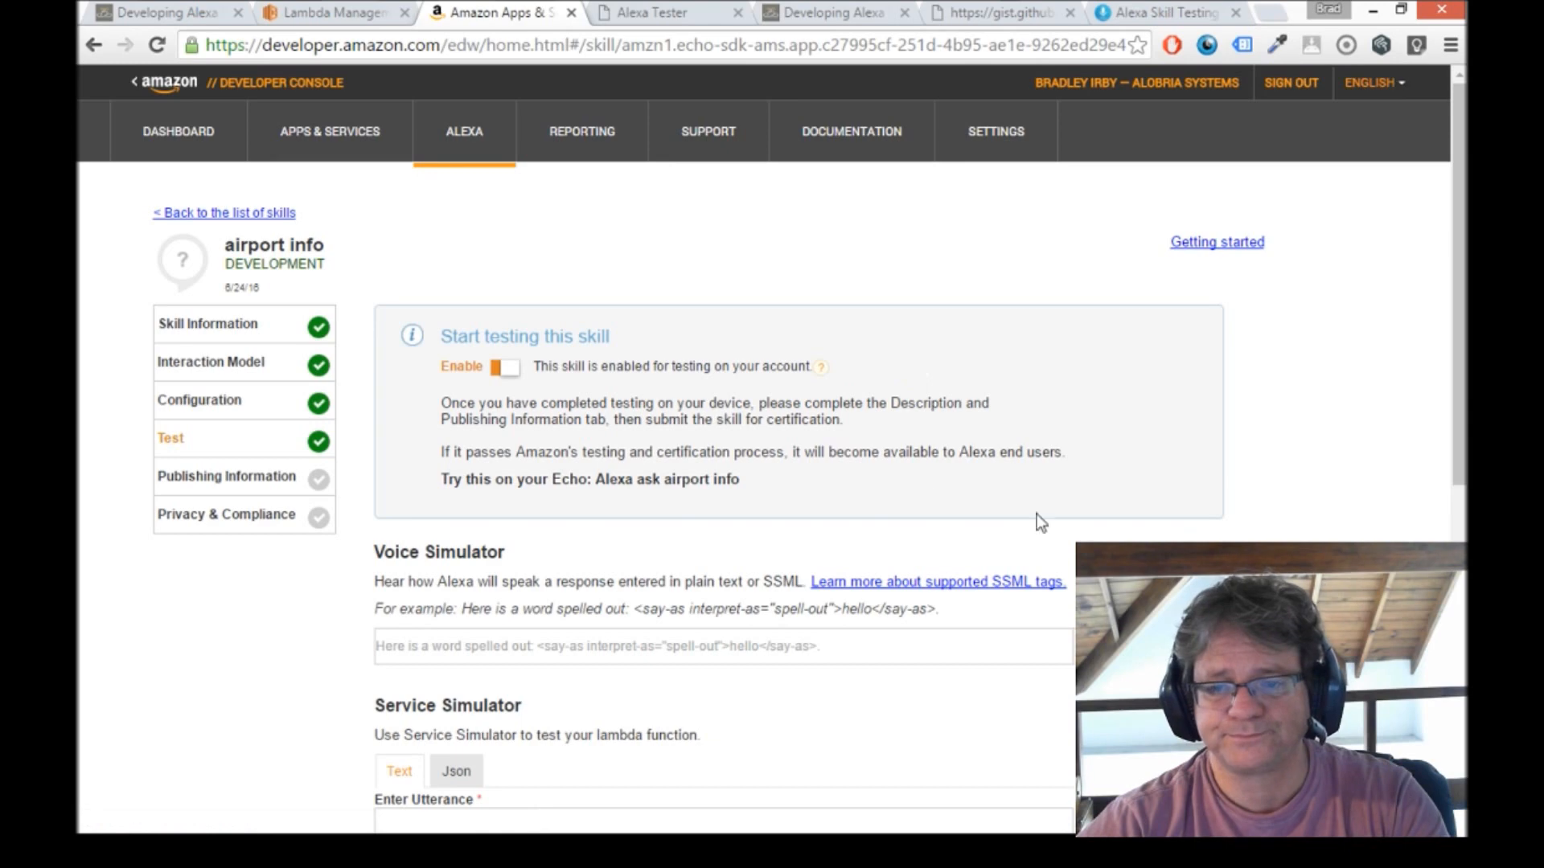
# Test the skill in the Service Simulator with the utterance sfo and examine the Lambda request and response.
pyautogui.scroll(-2, 691, 364)
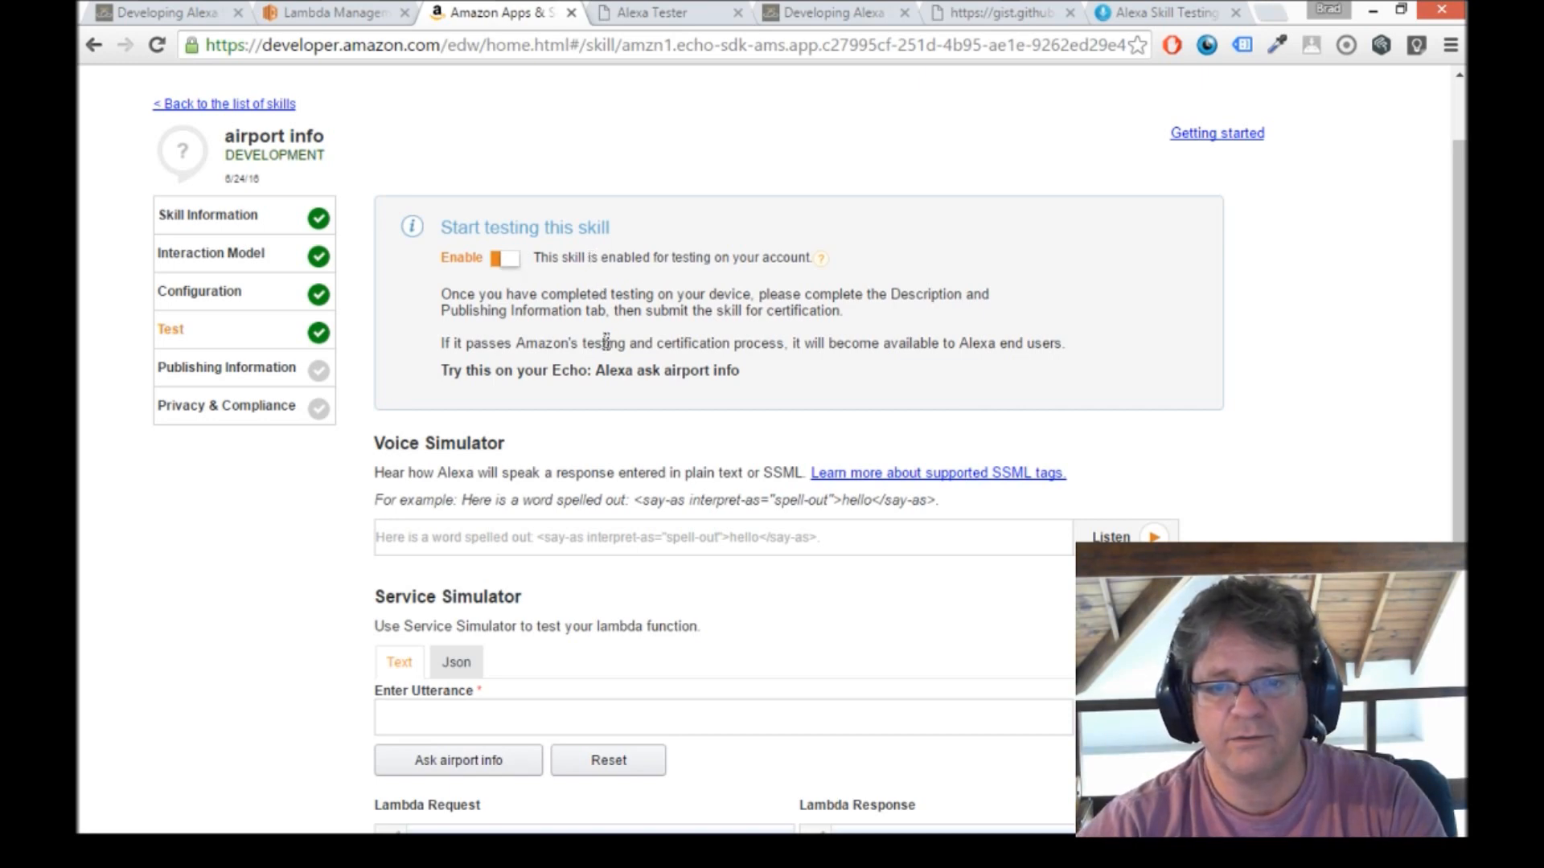
pyautogui.scroll(-1, 606, 344)
pyautogui.click(499, 608)
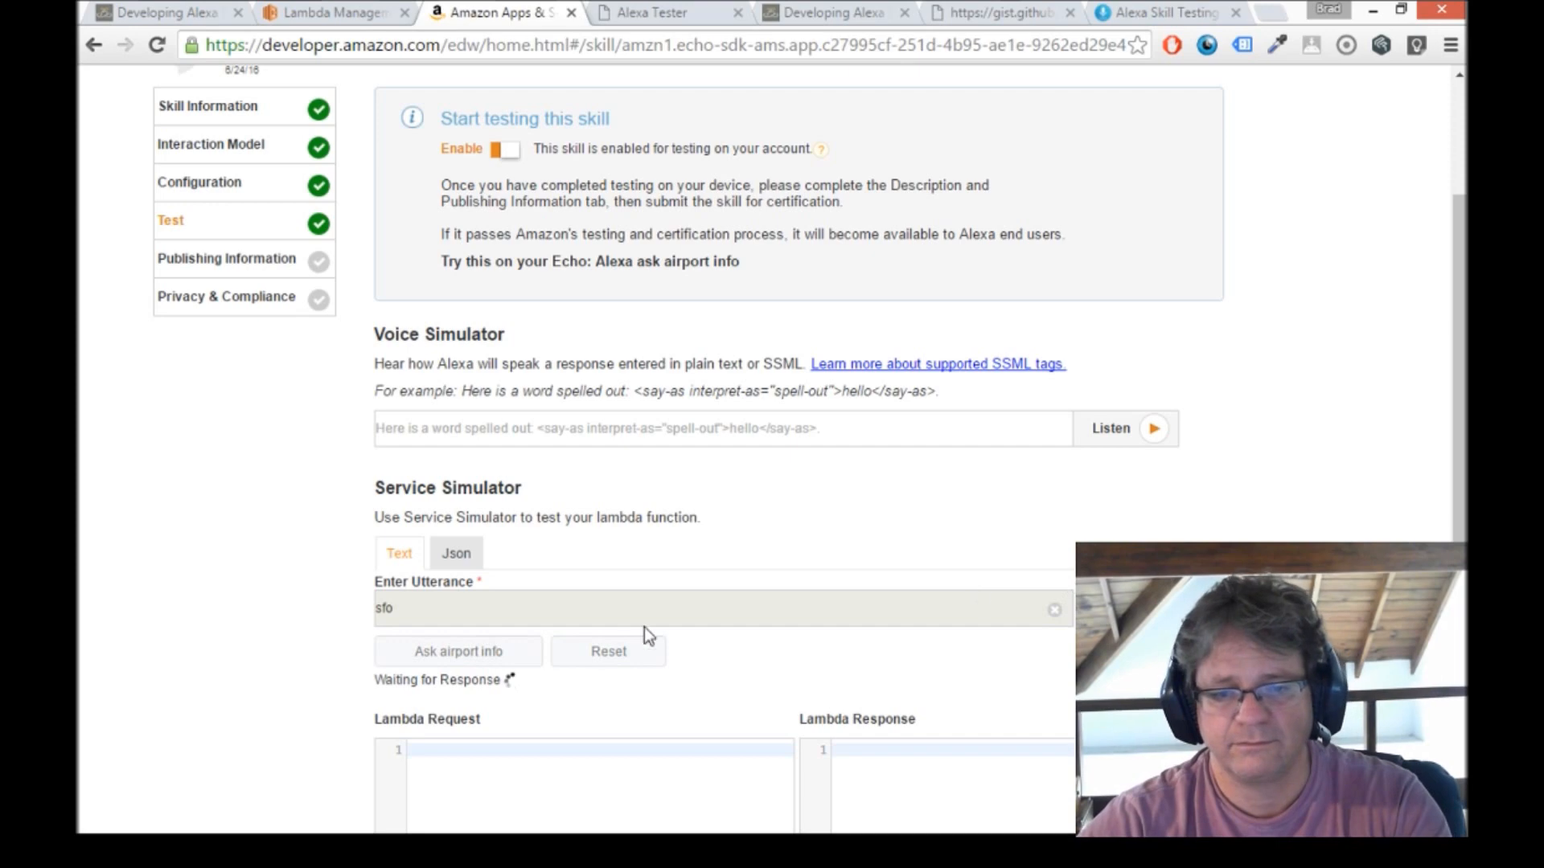
pyautogui.scroll(-3, 1297, 487)
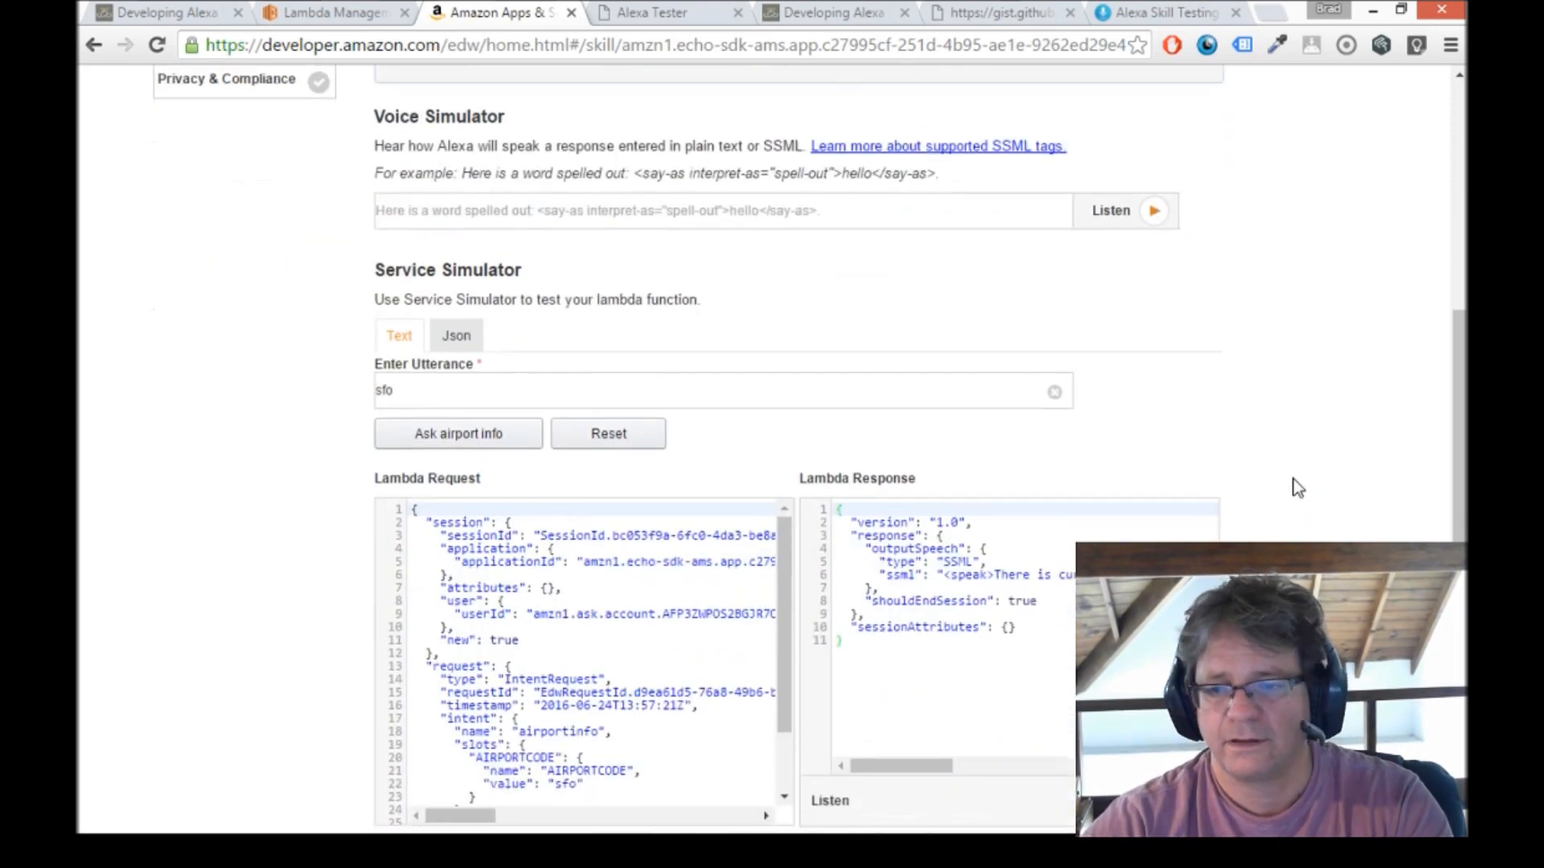
pyautogui.click(1022, 575)
pyautogui.moveTo(905, 759); pyautogui.dragTo(1005, 768)
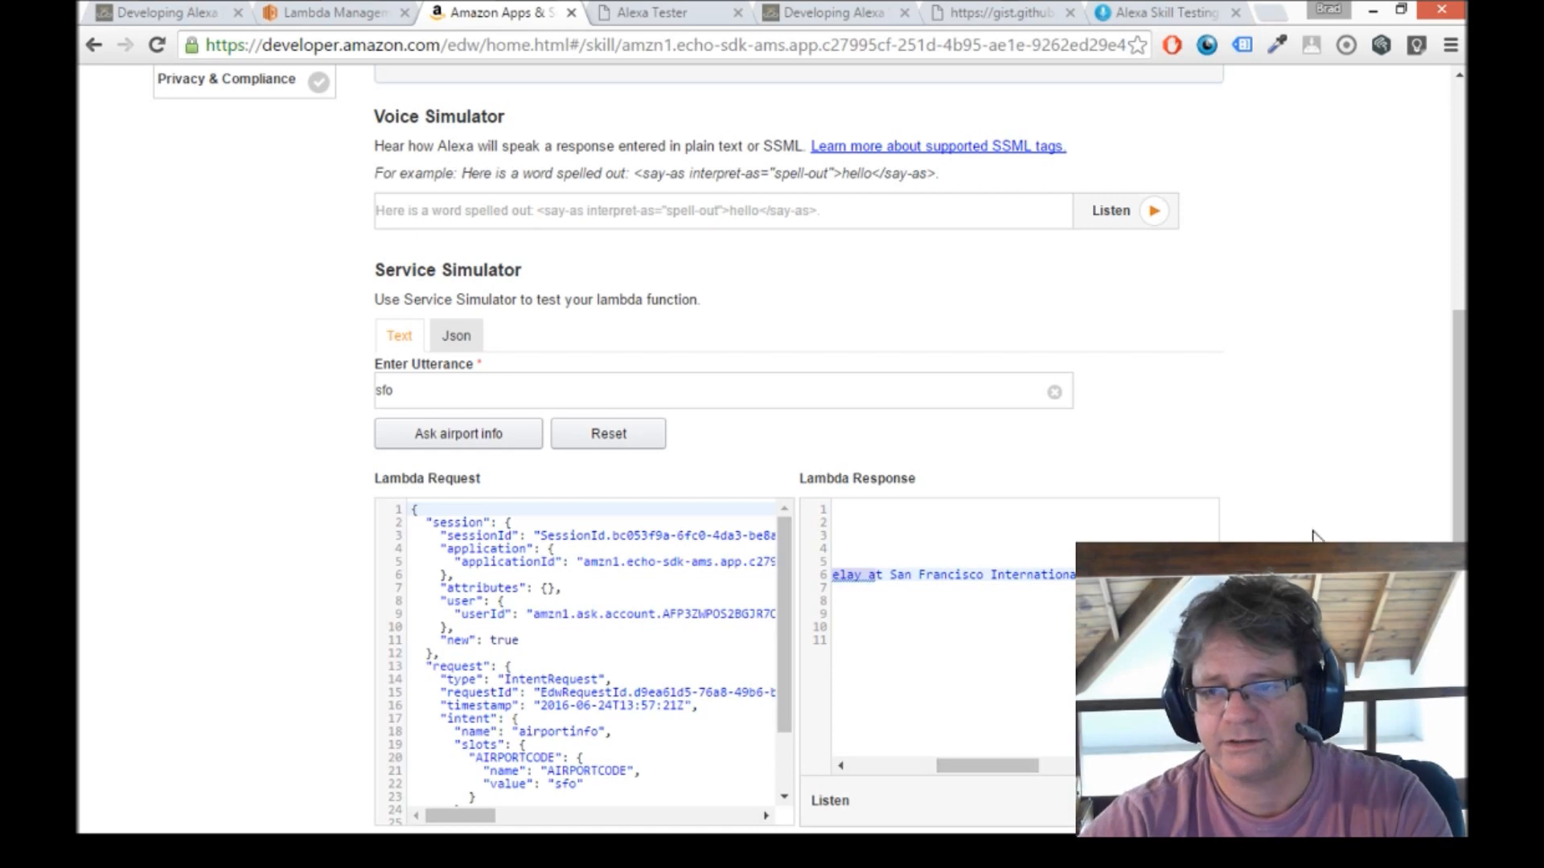
pyautogui.scroll(-3, 1344, 523)
pyautogui.scroll(6, 1347, 519)
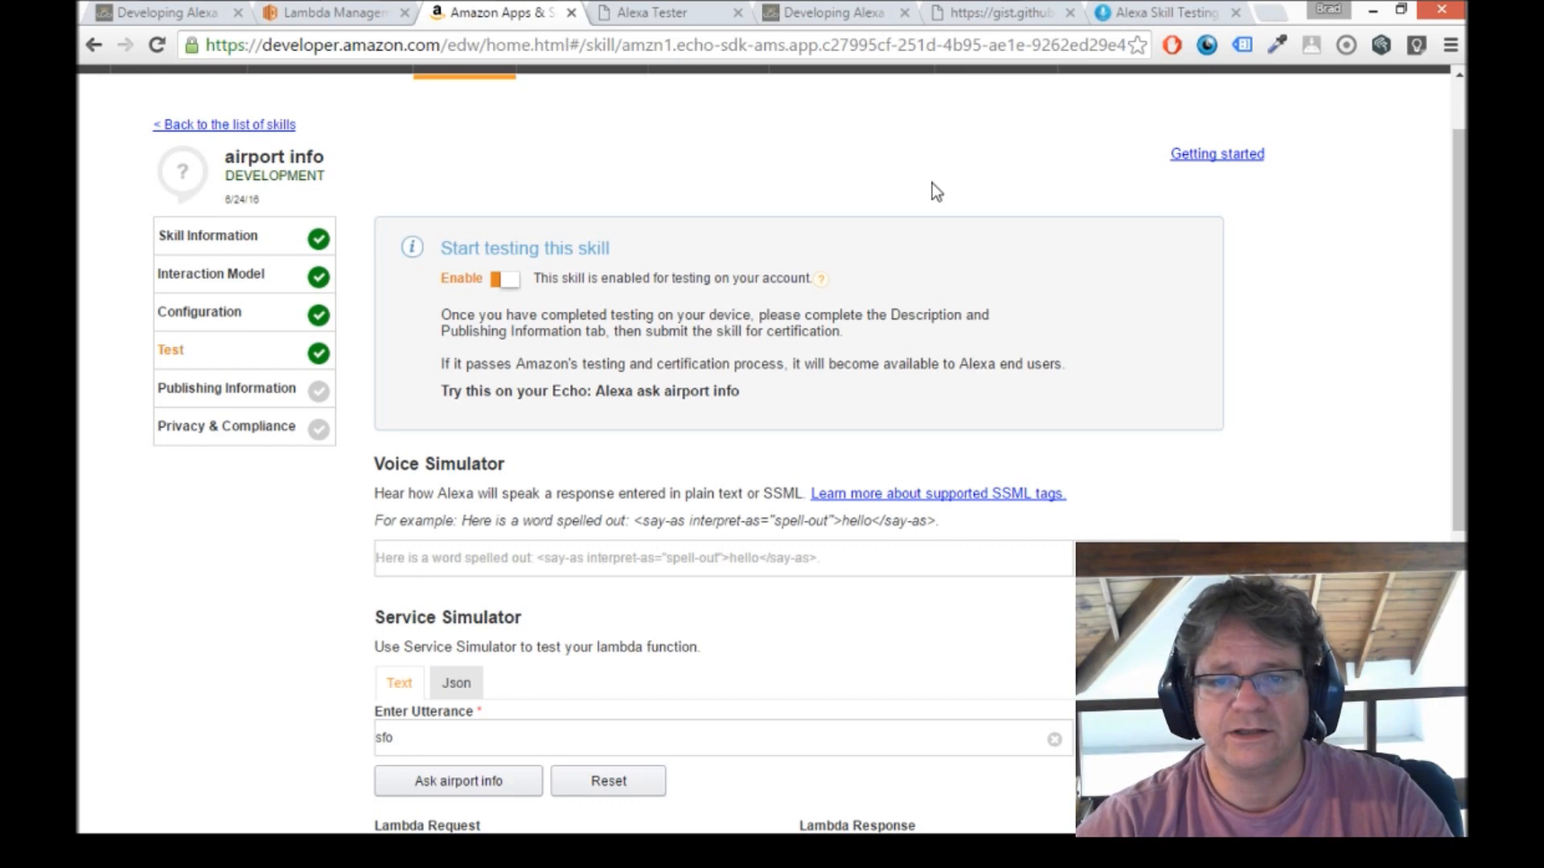
# Switch to the Echosim.io Alexa Skill Testing Tool page.
pyautogui.click(1141, 12)
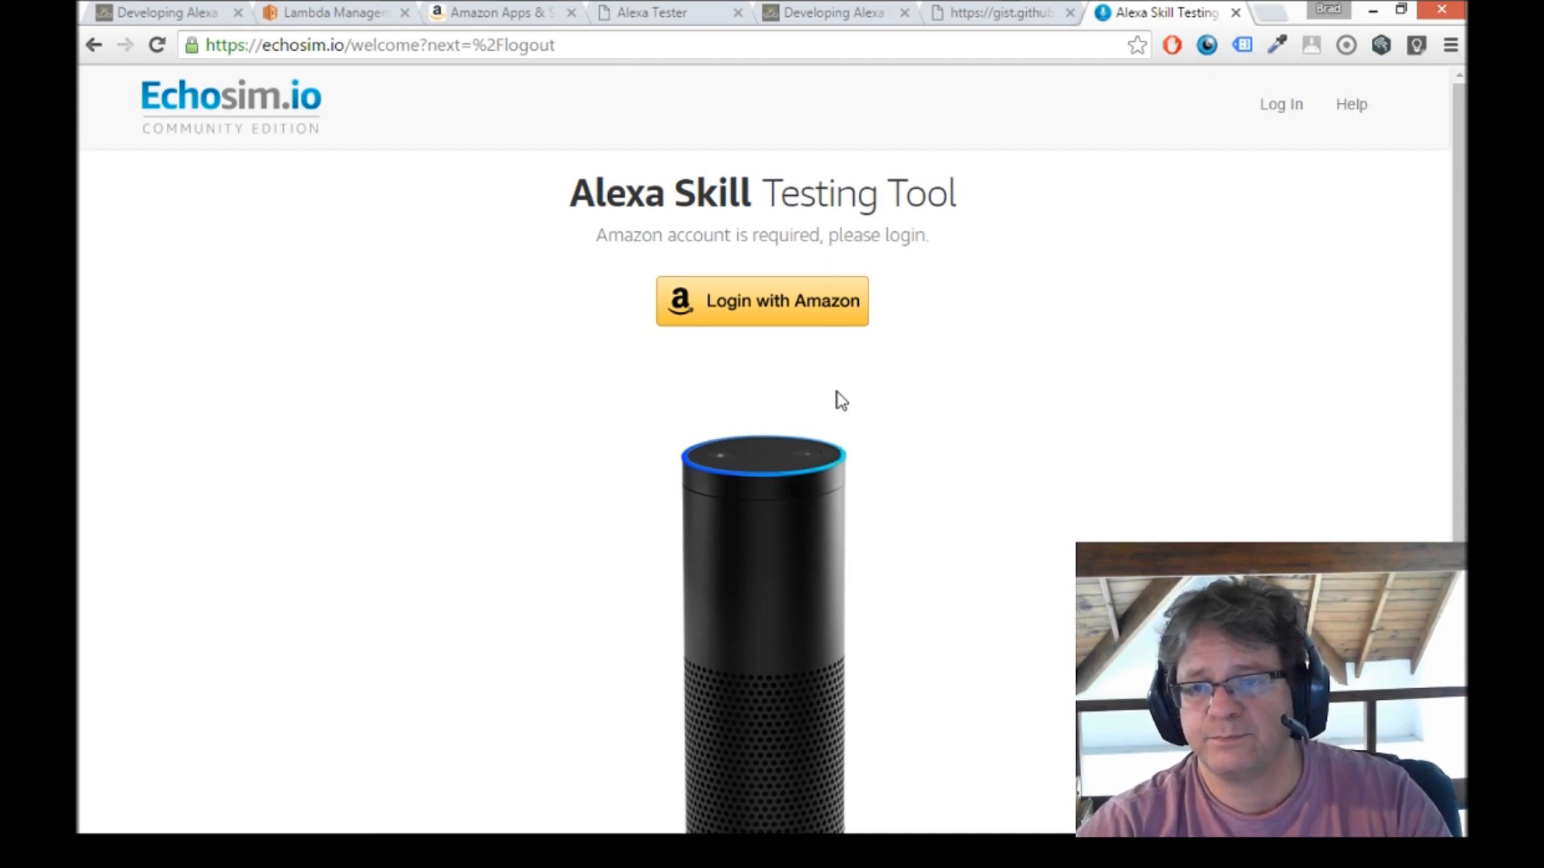
pyautogui.scroll(-1, 883, 393)
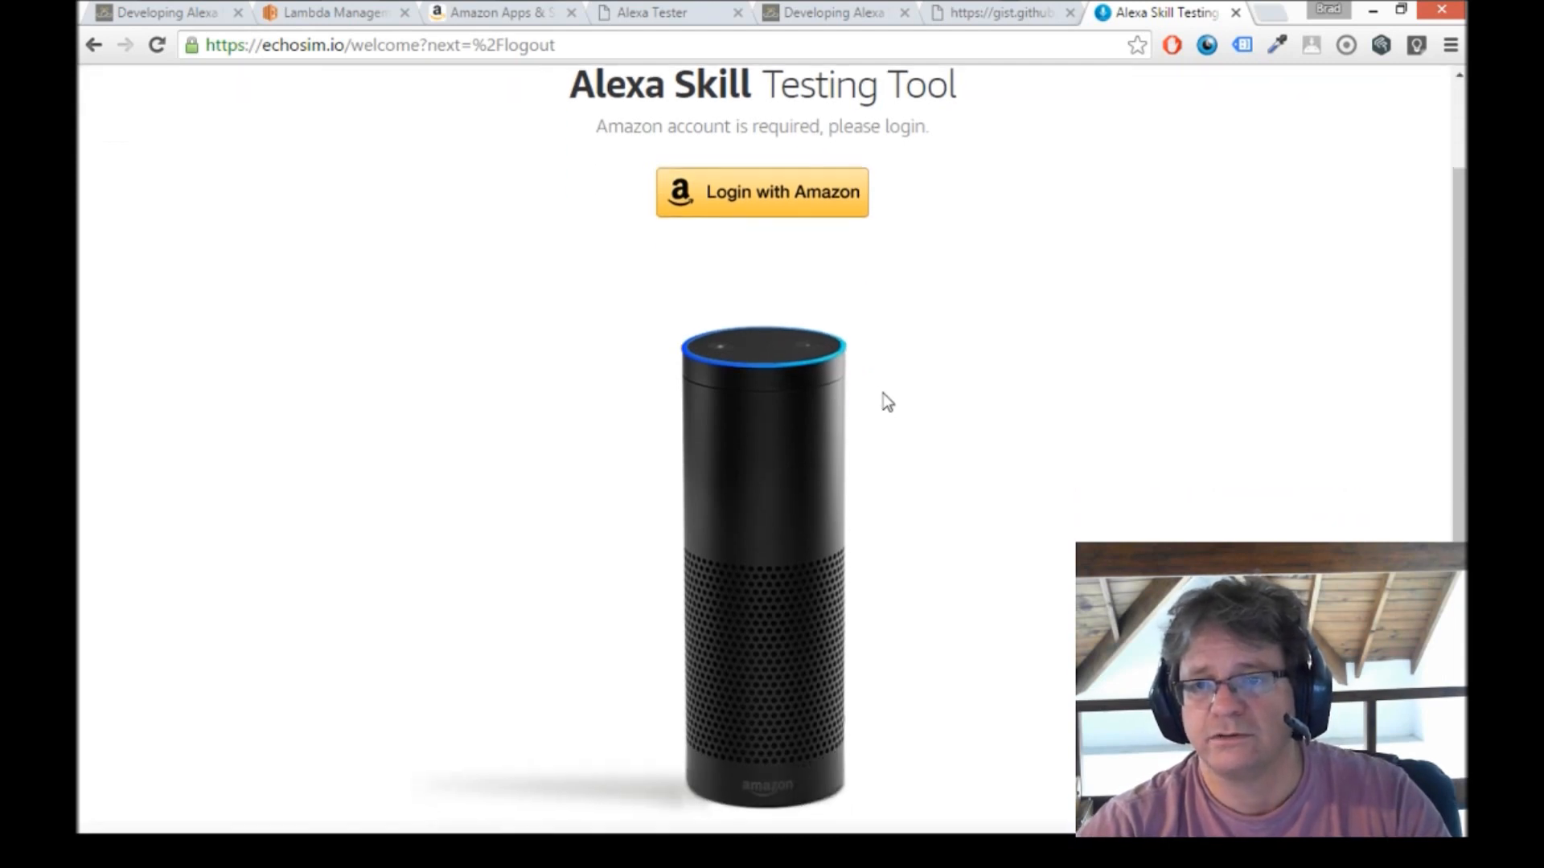